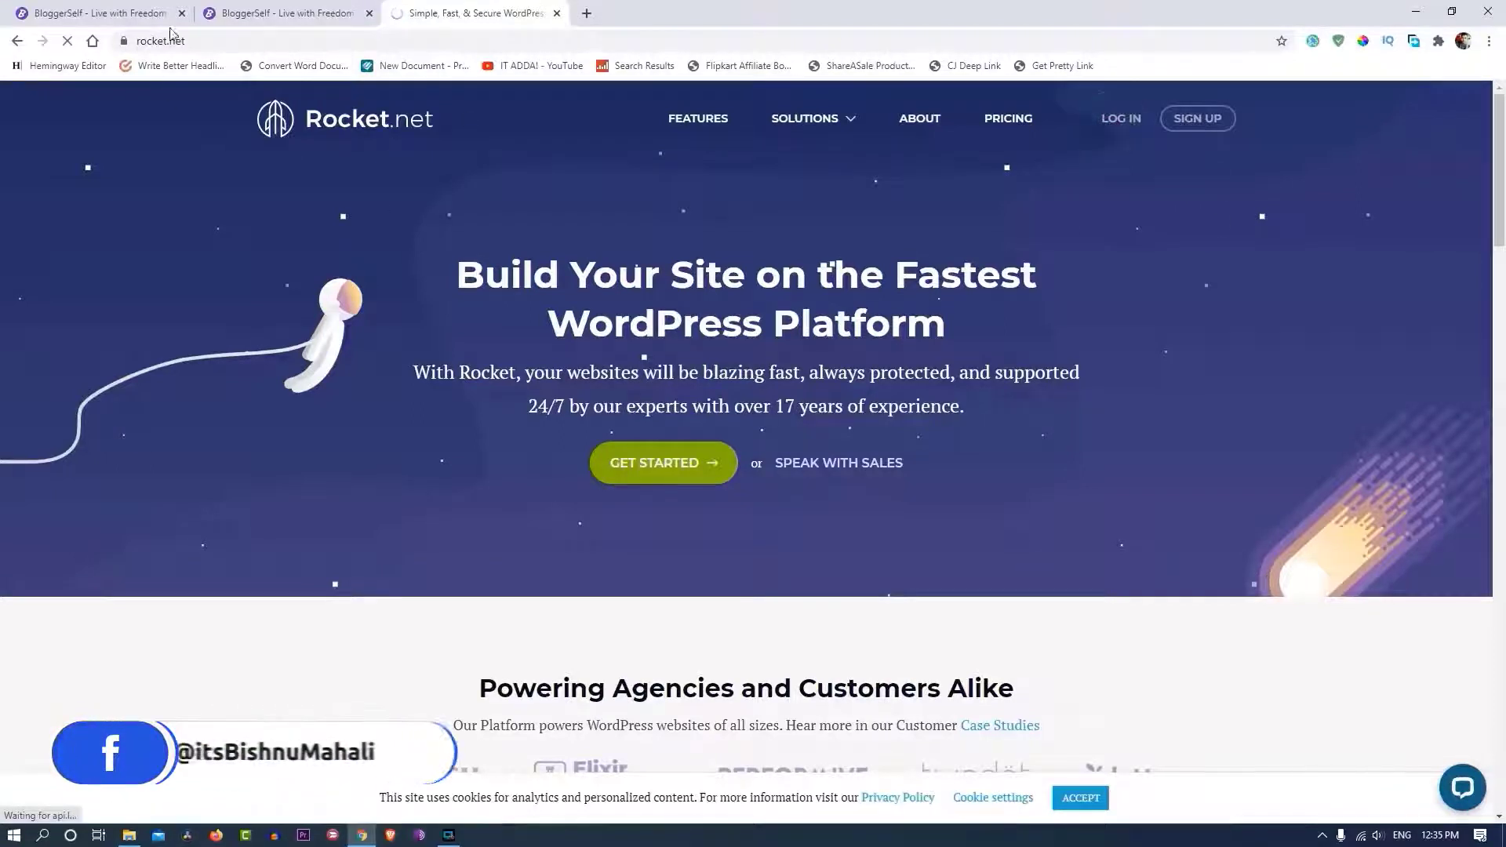
- Compare the live bloggerself.com site with its onrocket.site copy and check the copy's URL
click(275, 12)
click(94, 11)
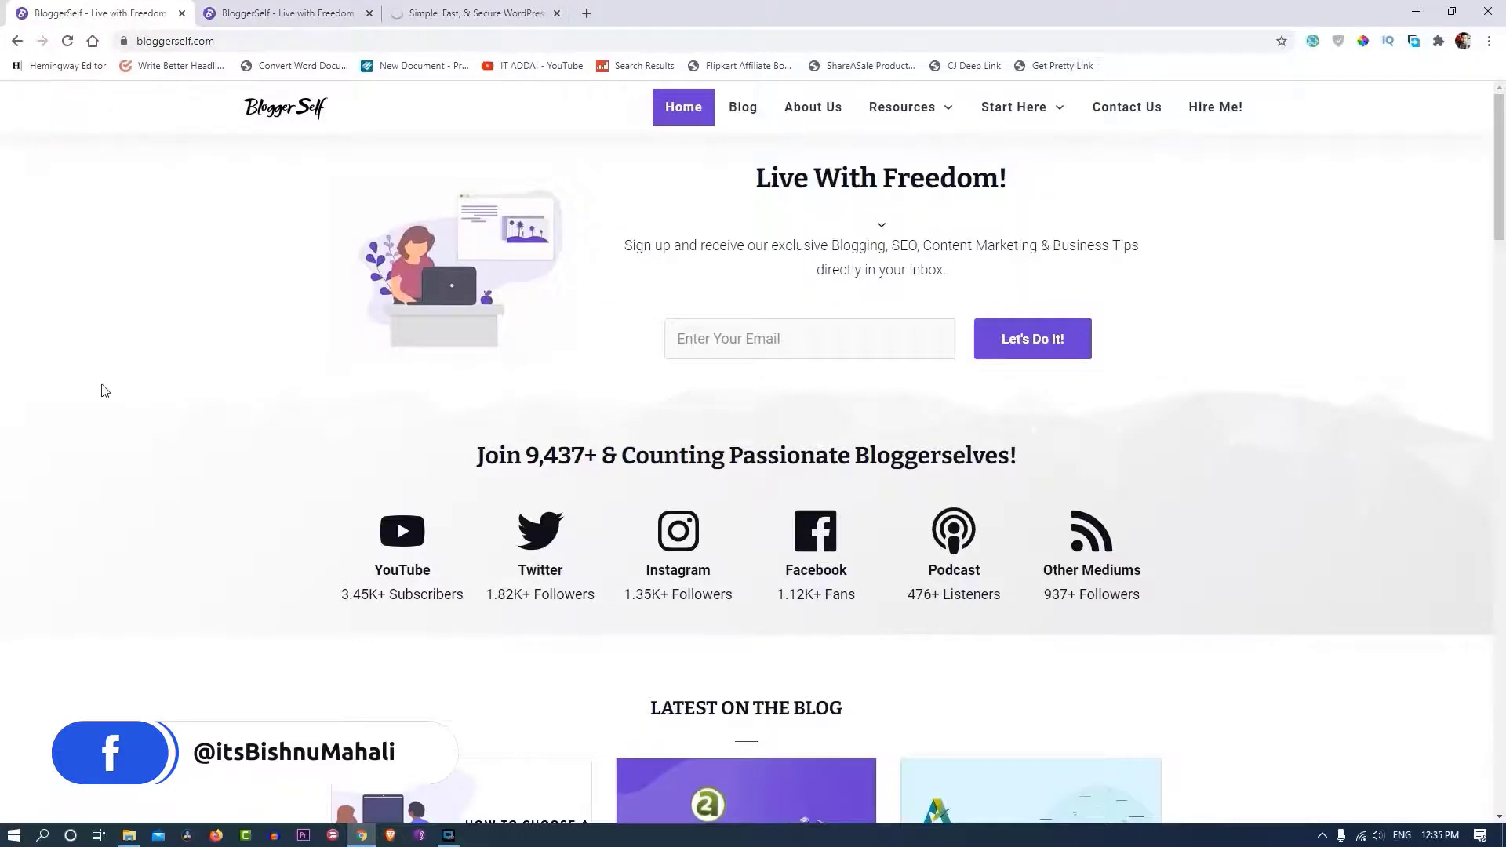
scroll(104, 390, down, 20)
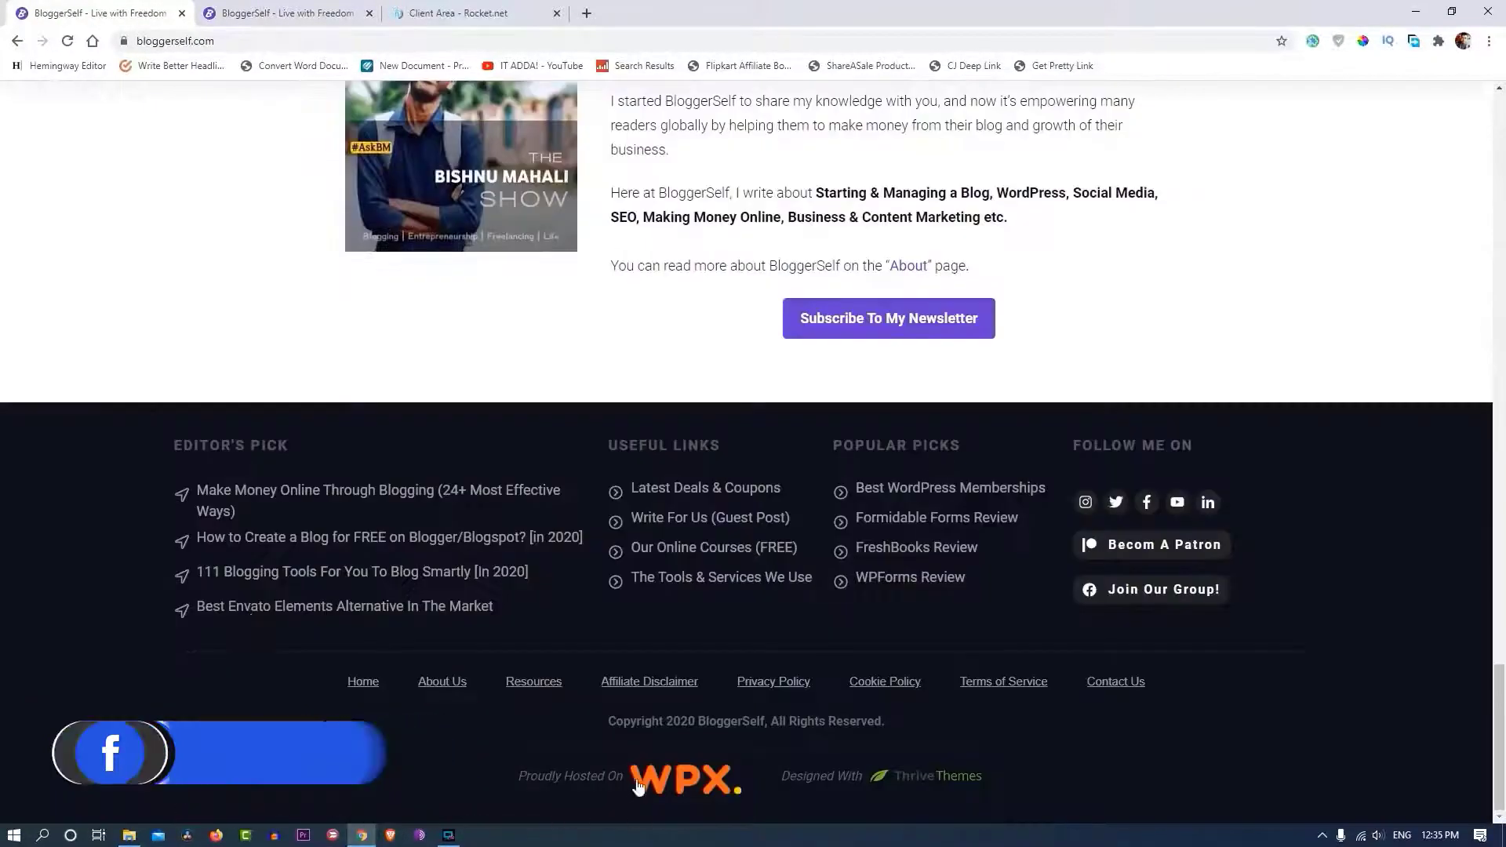
scroll(3, 296, up, 15)
key(ctrl+Tab)
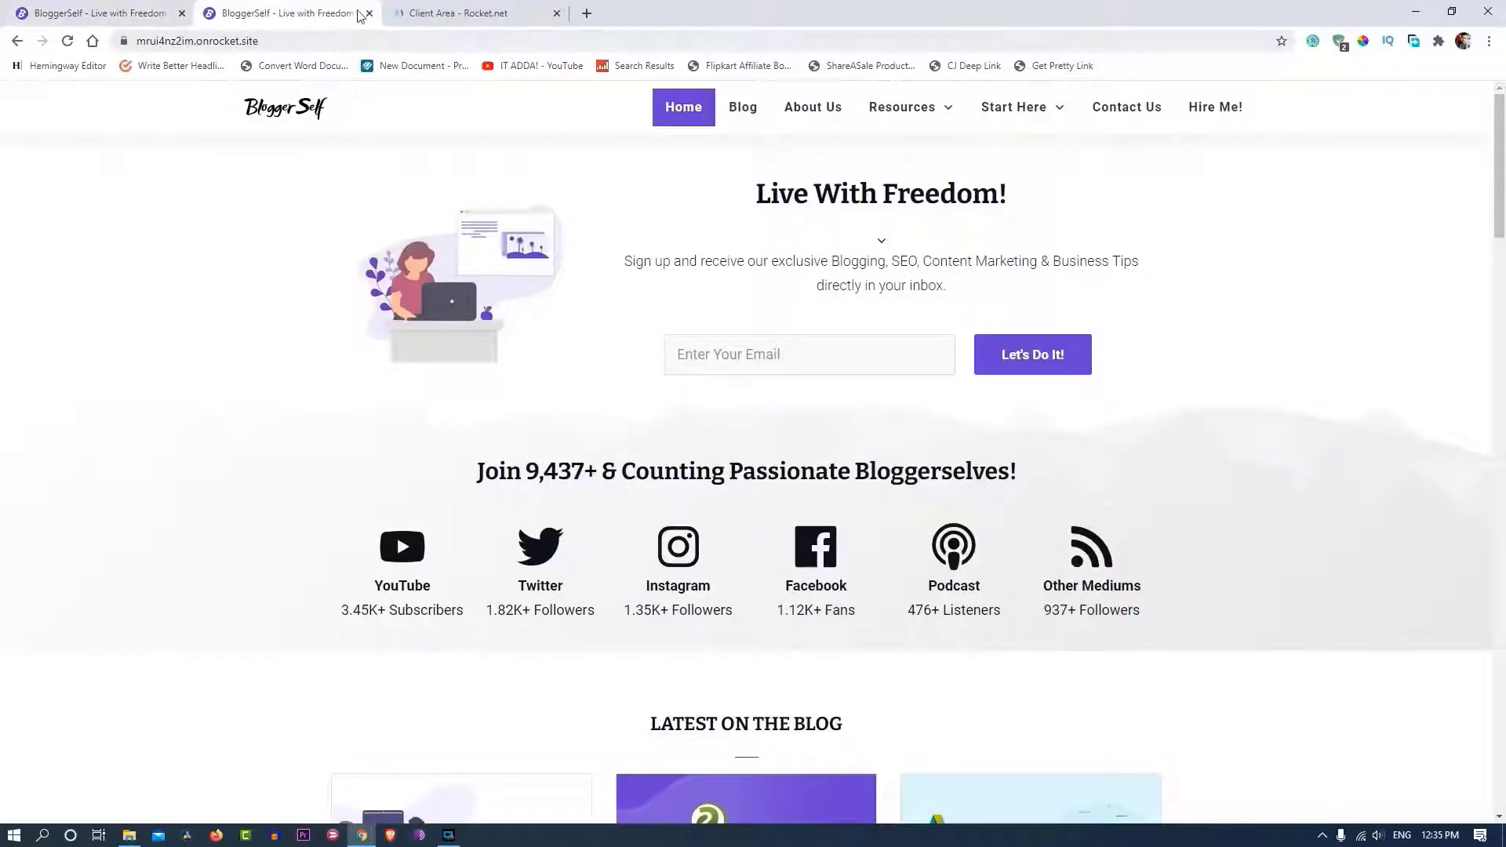
click(141, 41)
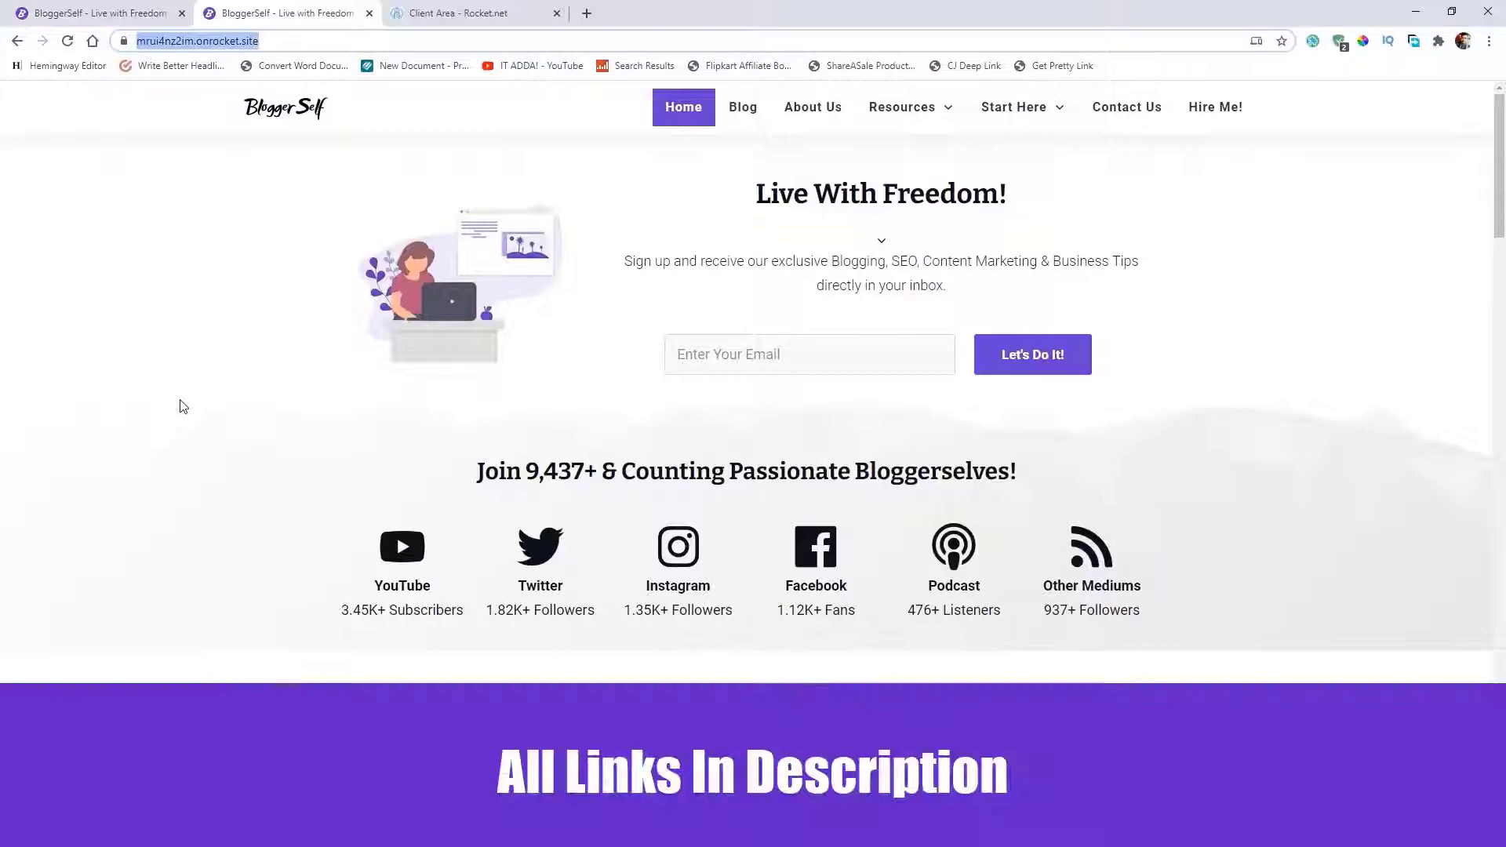
click(232, 396)
scroll(235, 397, down, 9)
- Switch between bloggerself.com and mrui4nz2im.onrocket.site again, scrolling both pages to compare them
click(94, 13)
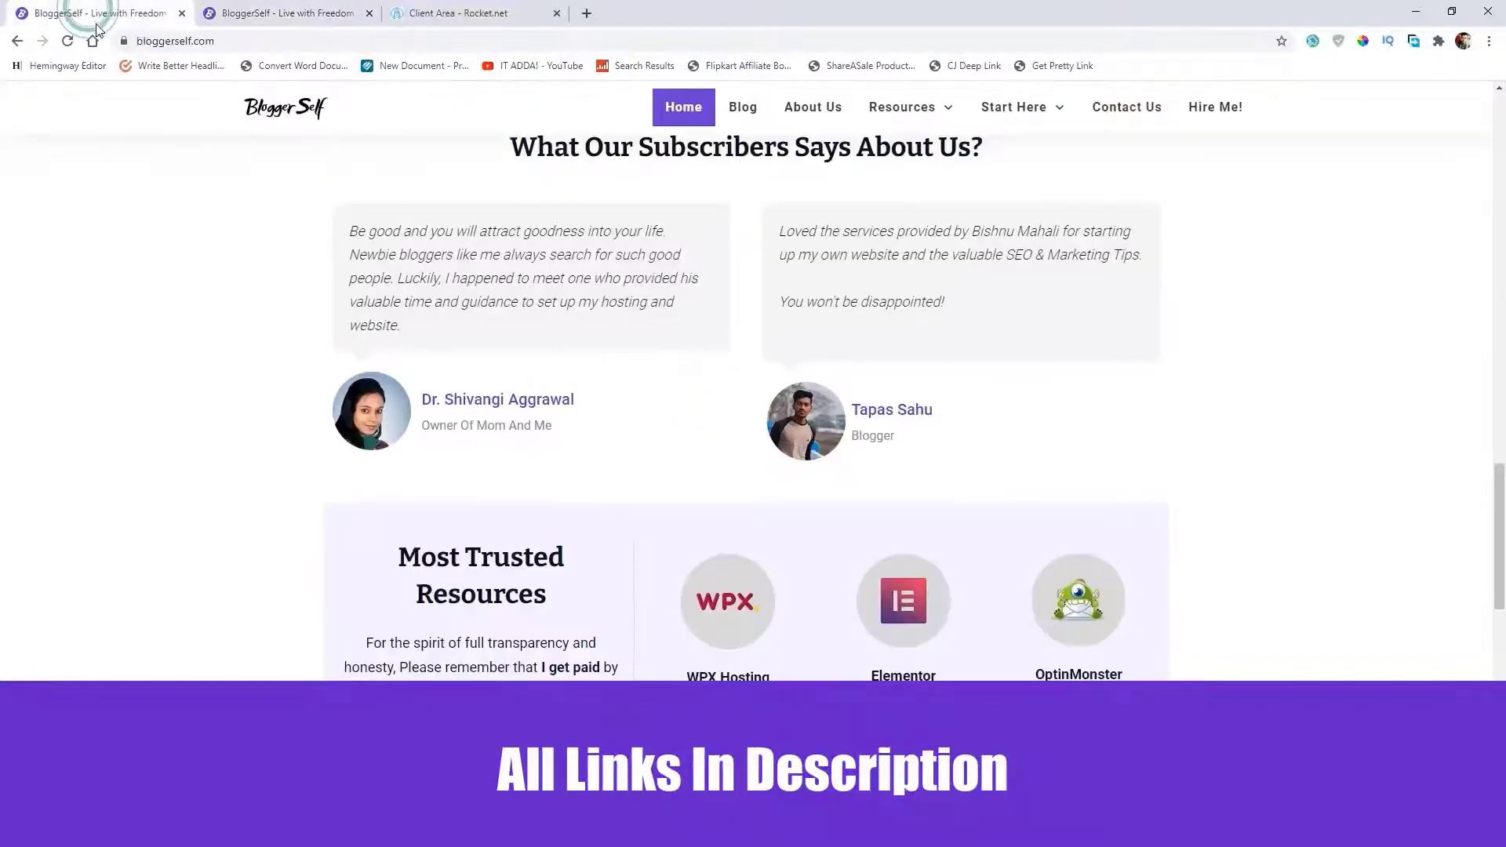
click(282, 12)
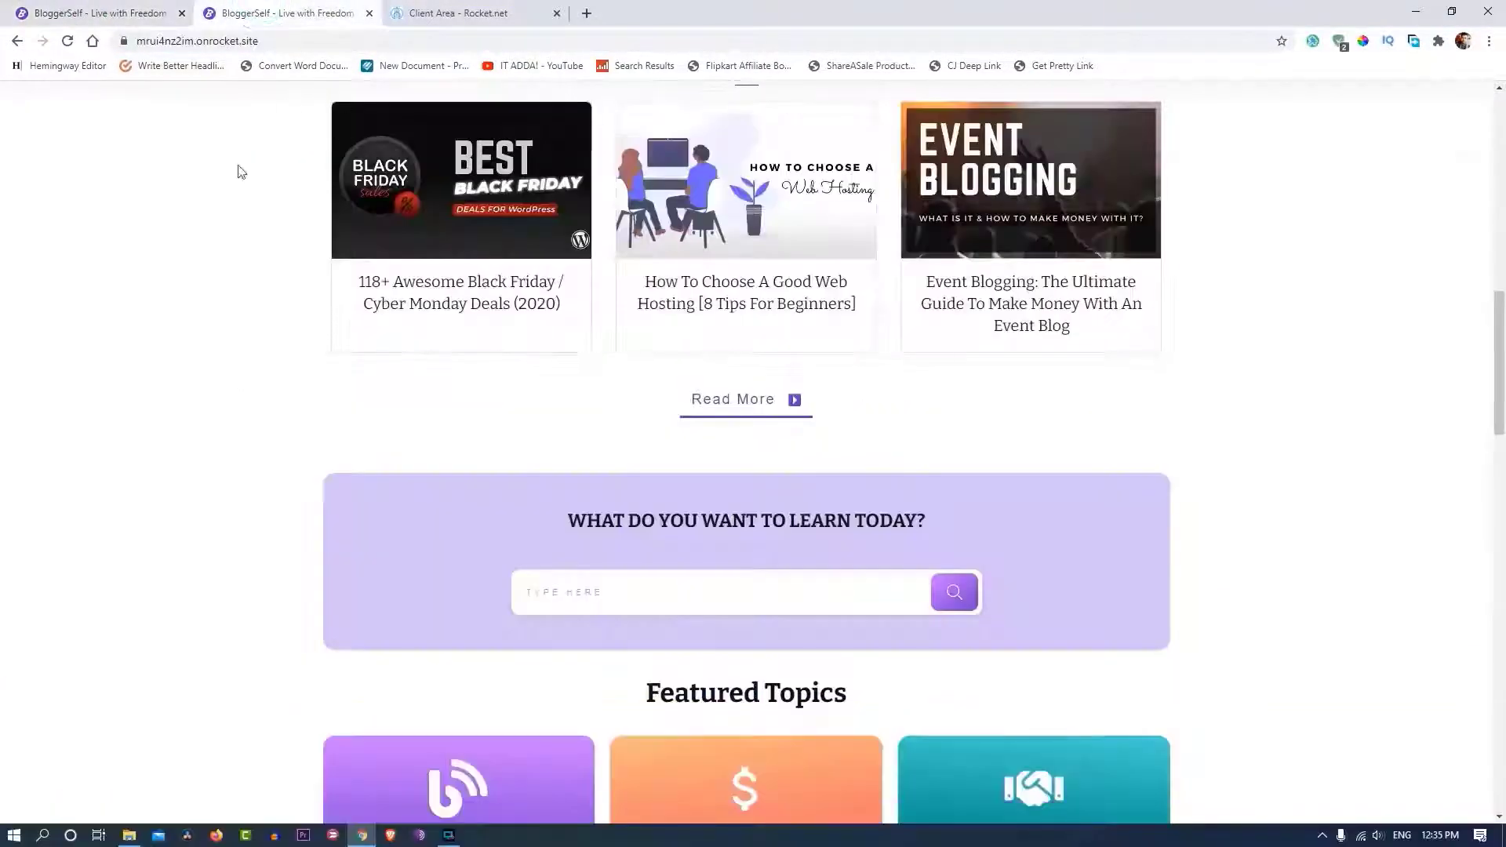
scroll(328, 520, down, 10)
scroll(328, 519, up, 8)
scroll(328, 519, down, 8)
scroll(327, 524, up, 1)
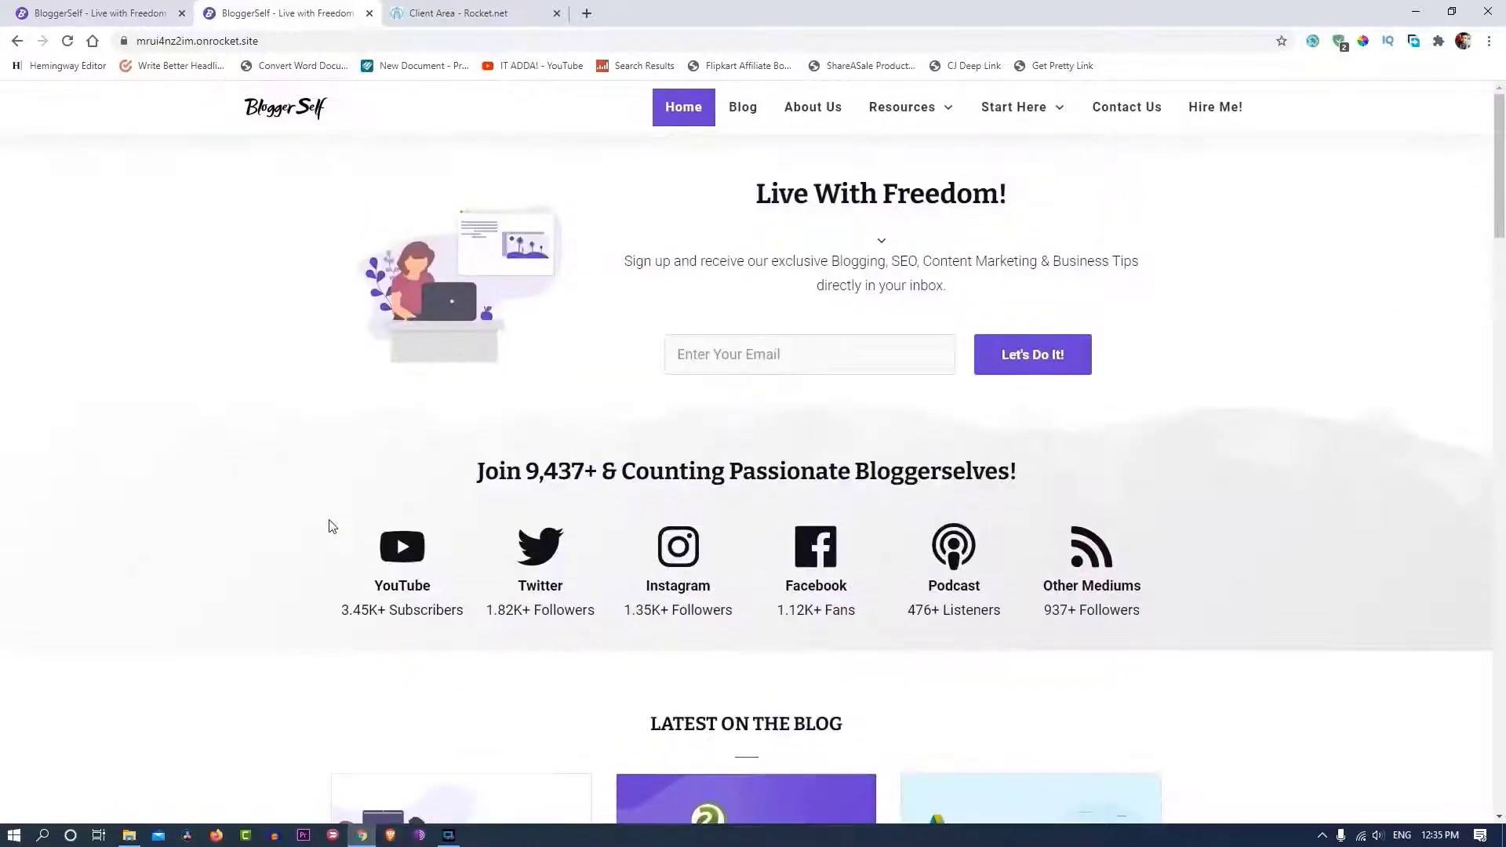
- Open the mrui4nz2im.onrocket.site management page in Rocket.net and read the go-live DNS notes
click(483, 12)
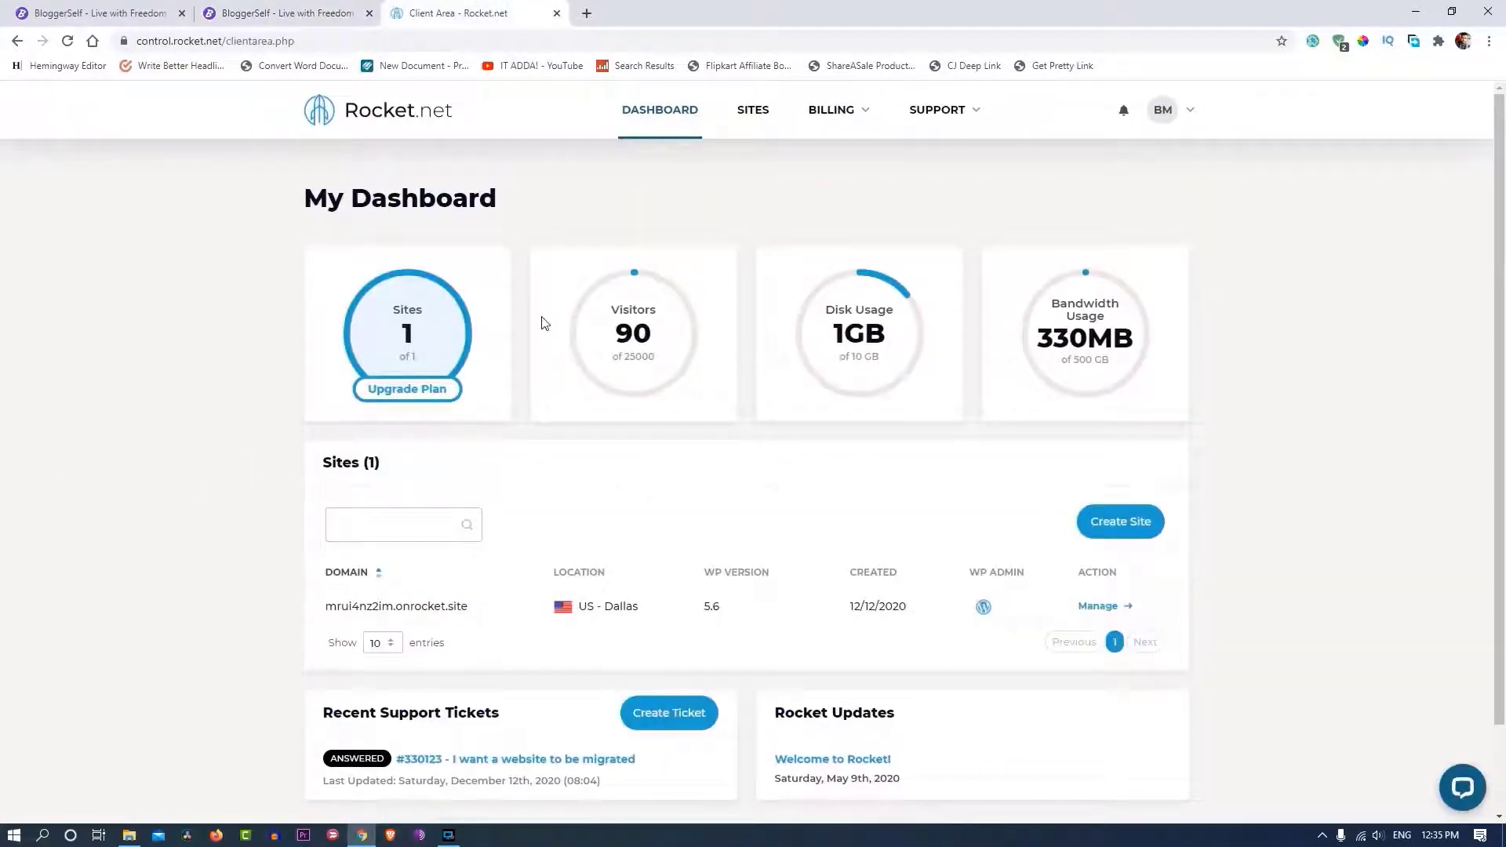
scroll(902, 361, down, 2)
drag(373, 504, 494, 506)
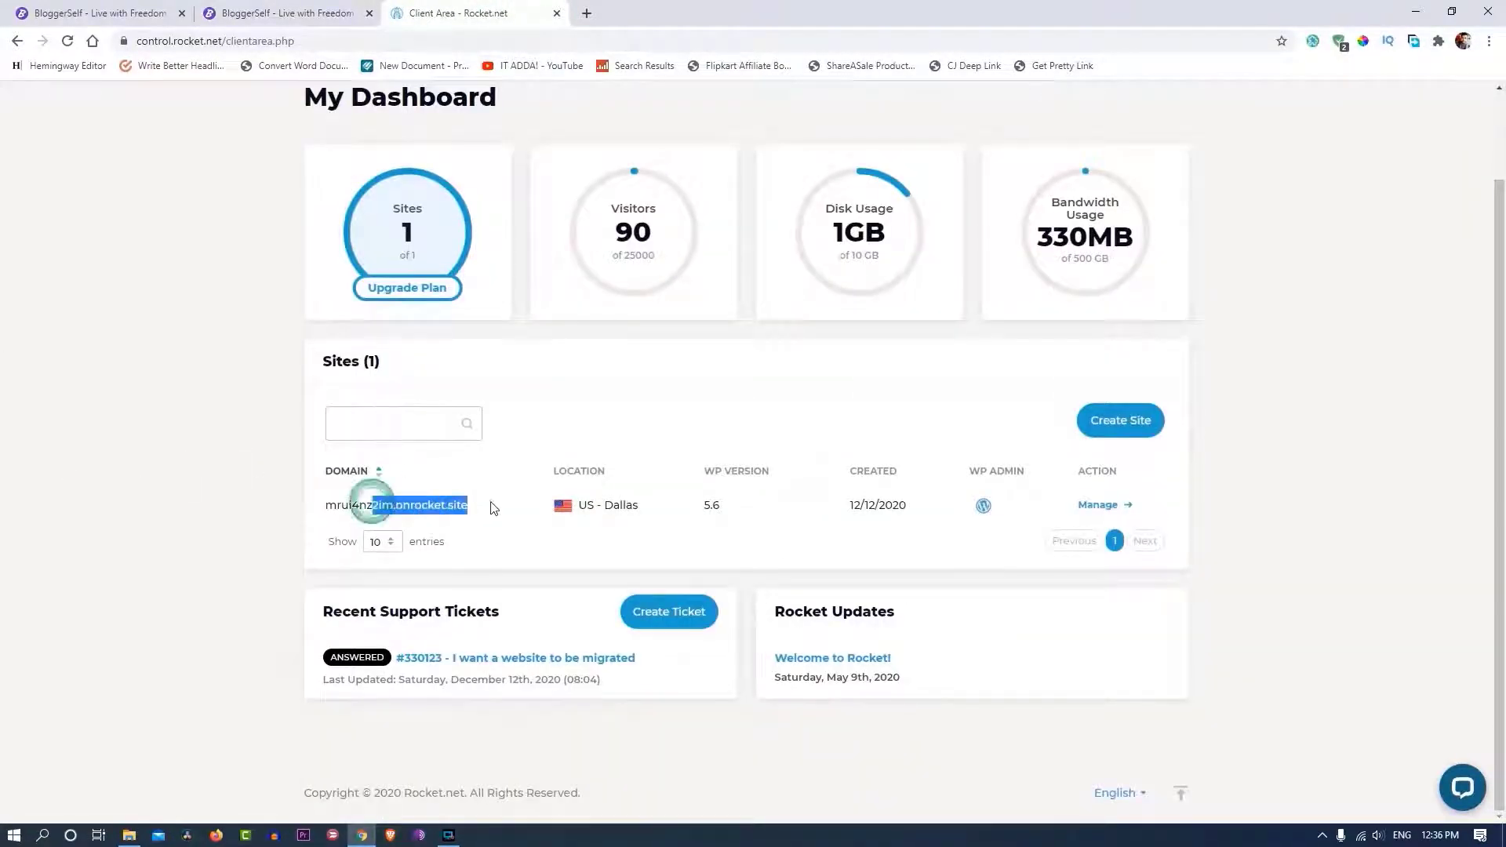
click(1428, 522)
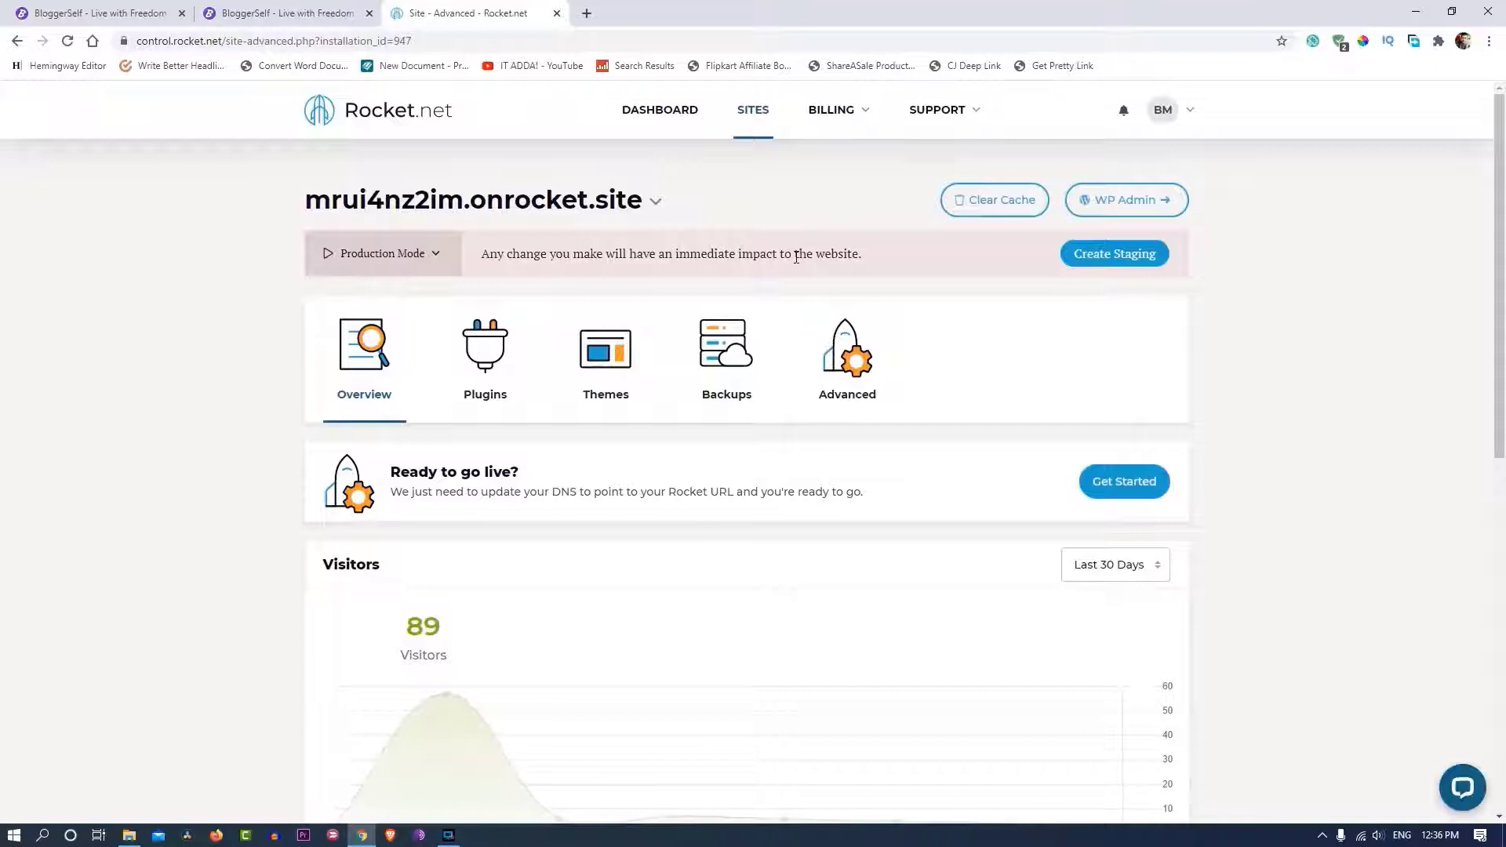
scroll(776, 444, down, 1)
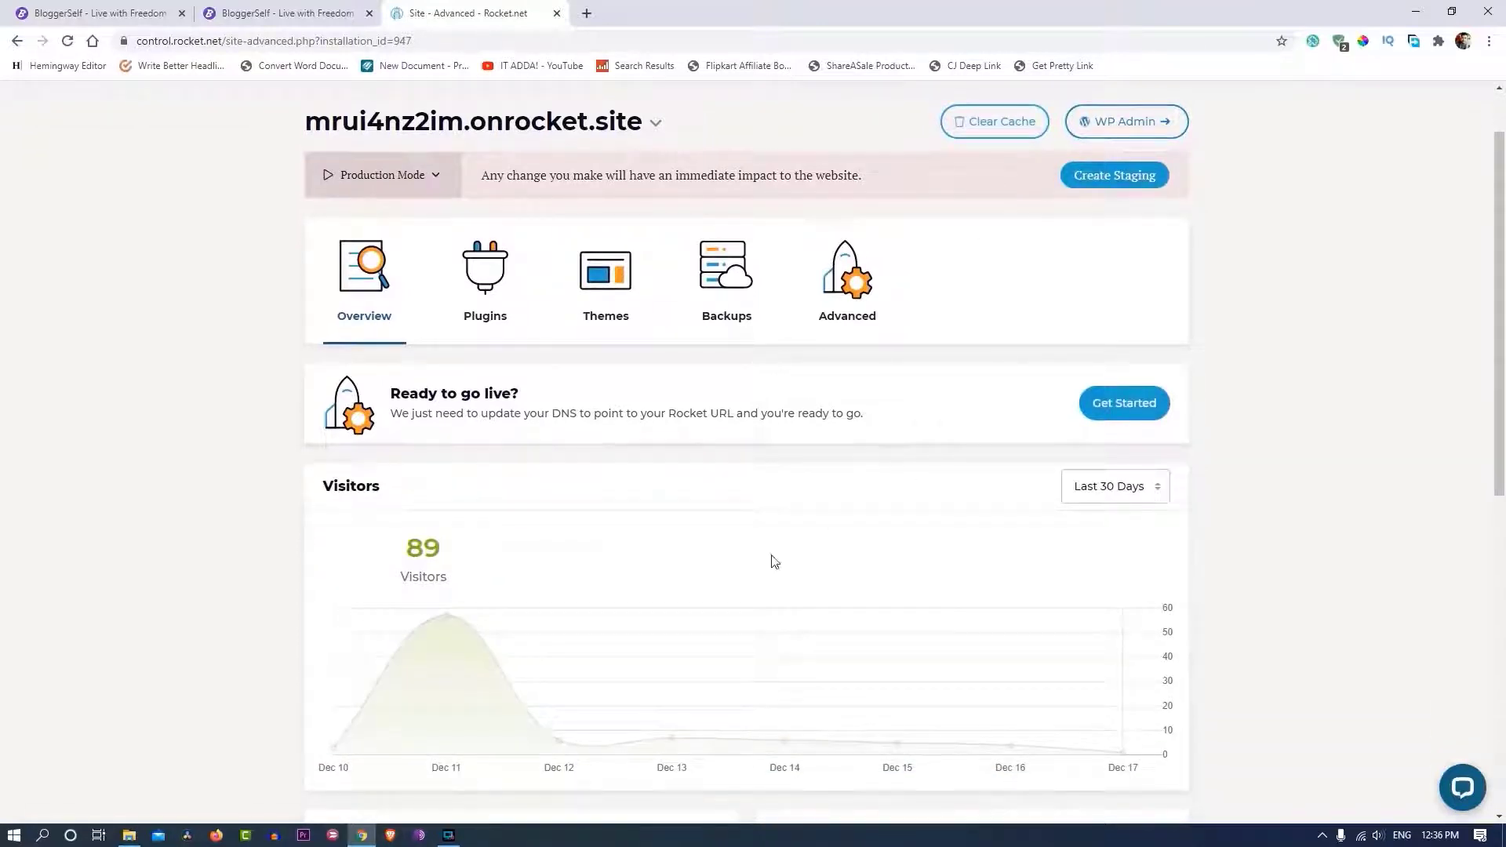
triple_click(398, 402)
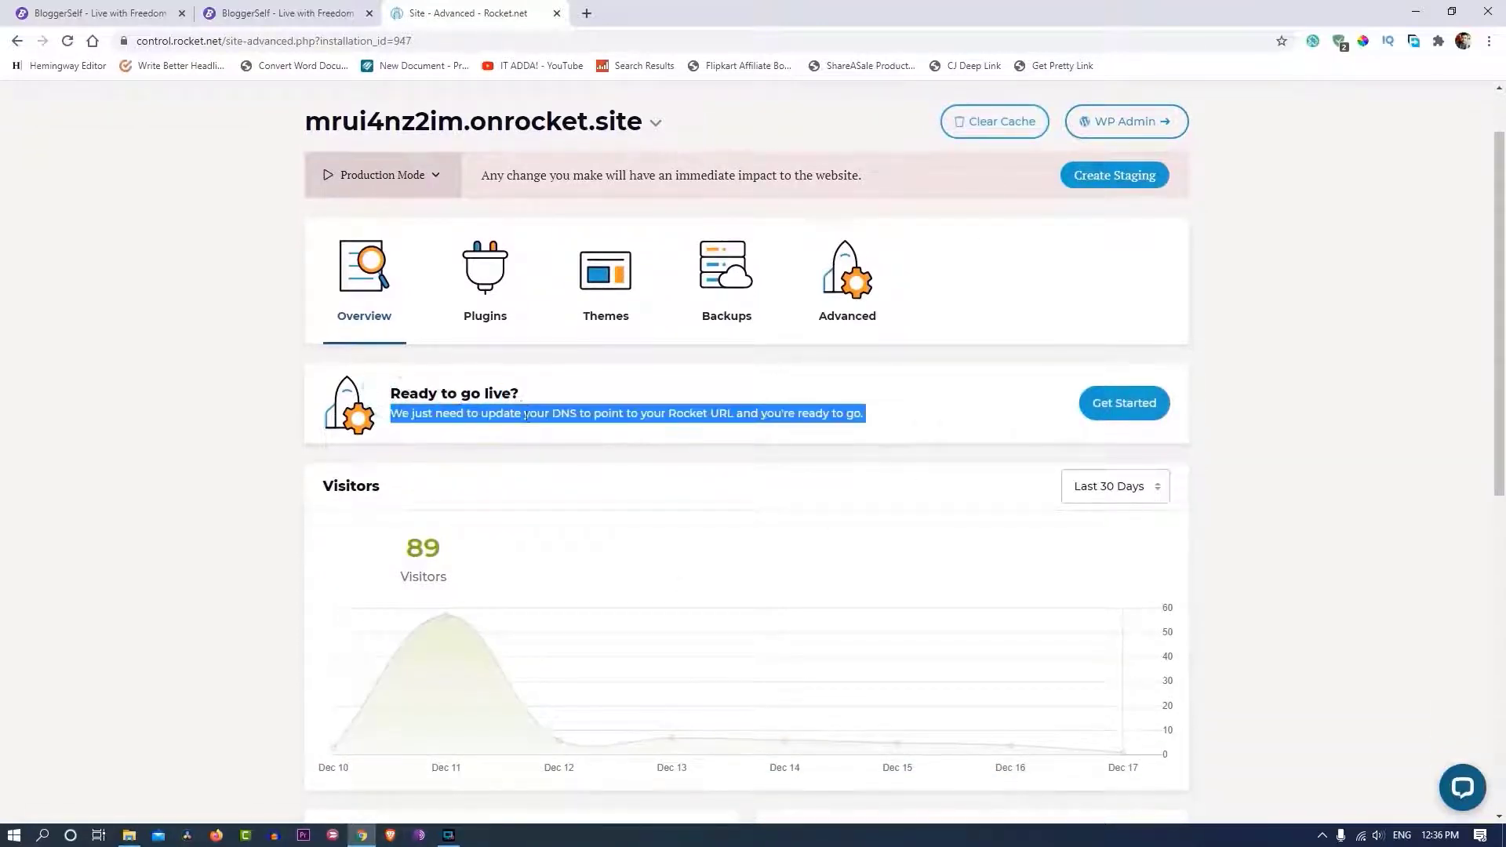
- Start the go-live setup and submit bloggerself.com as the production domain
click(1124, 402)
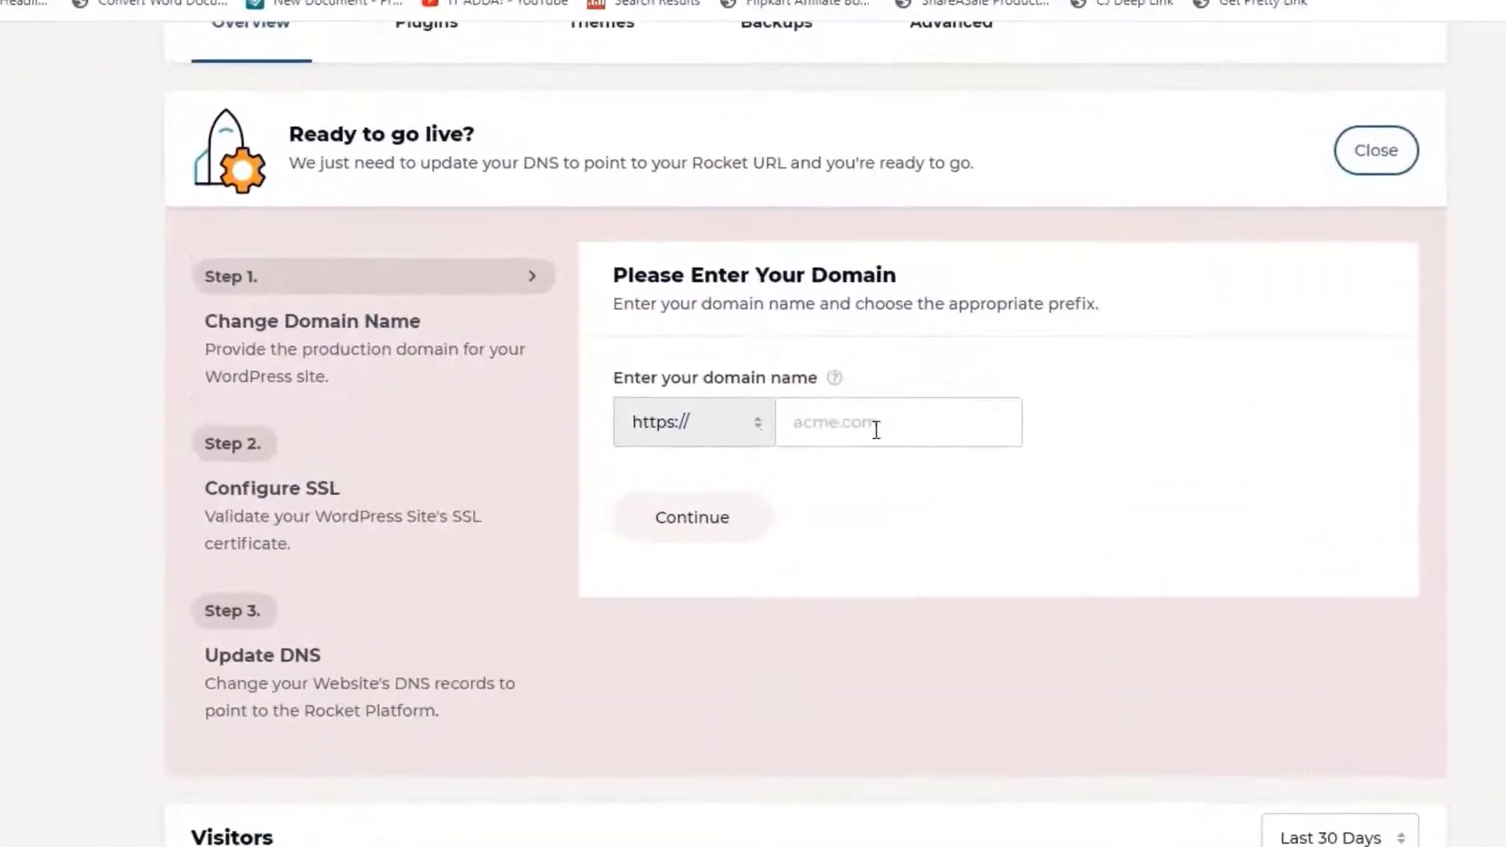
click(798, 361)
text(blogge)
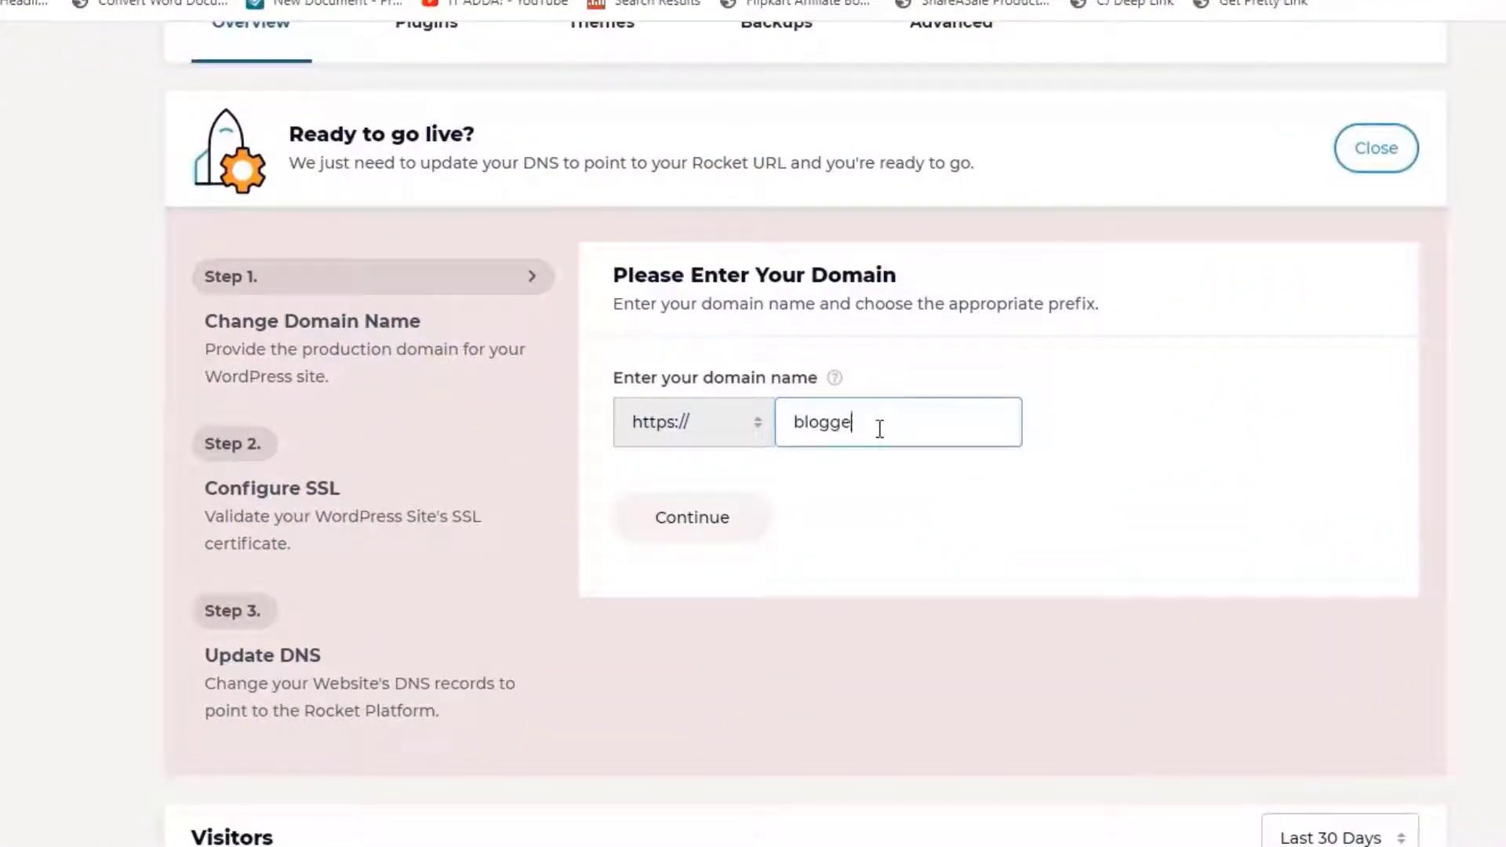
text(rself.com)
click(658, 527)
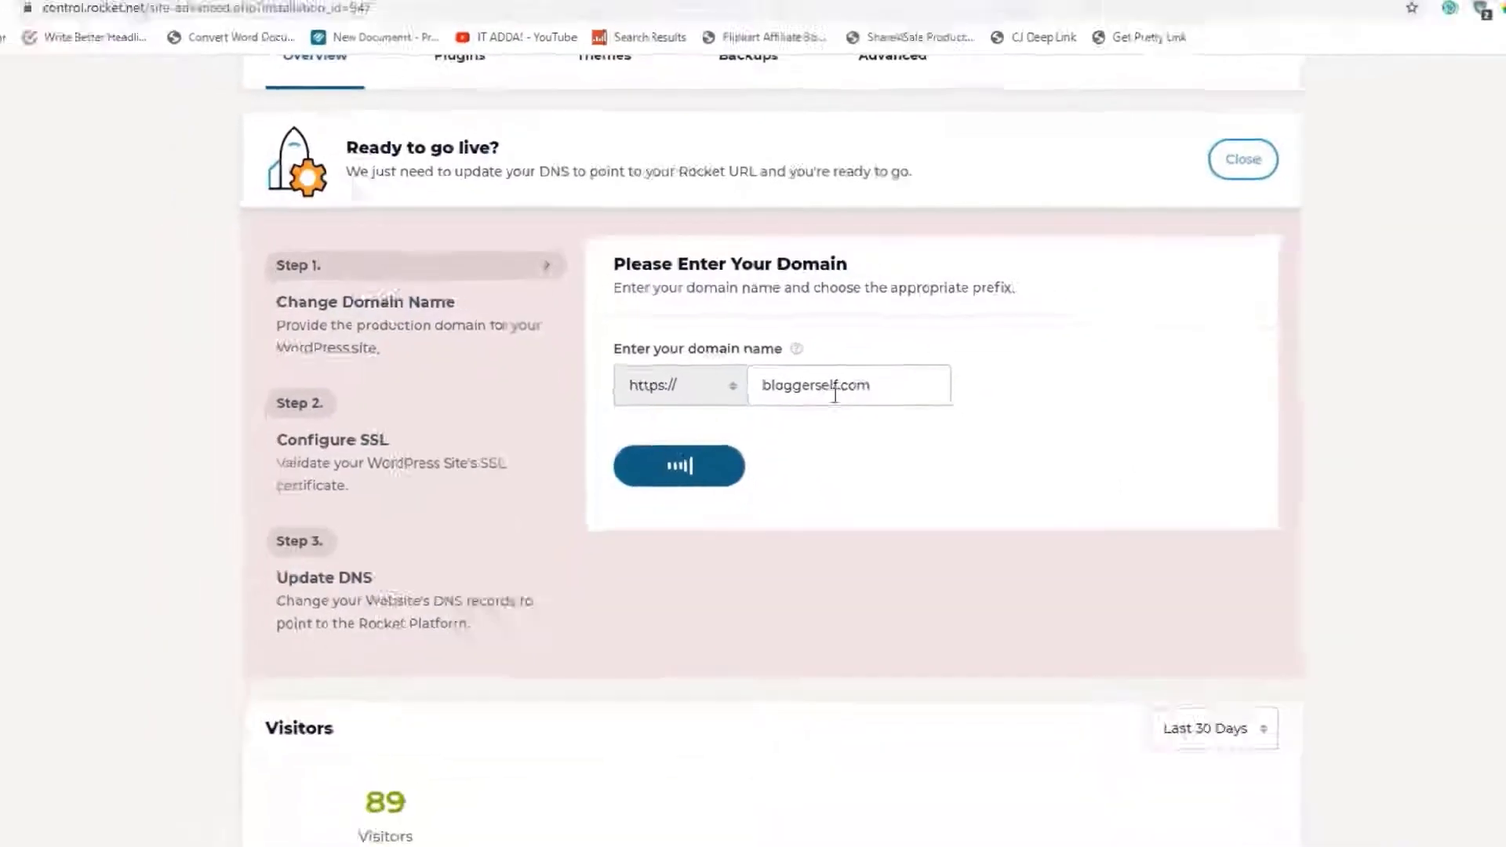
- Check the other site tabs while the Configure SSL step loads its TXT records
click(94, 12)
click(471, 12)
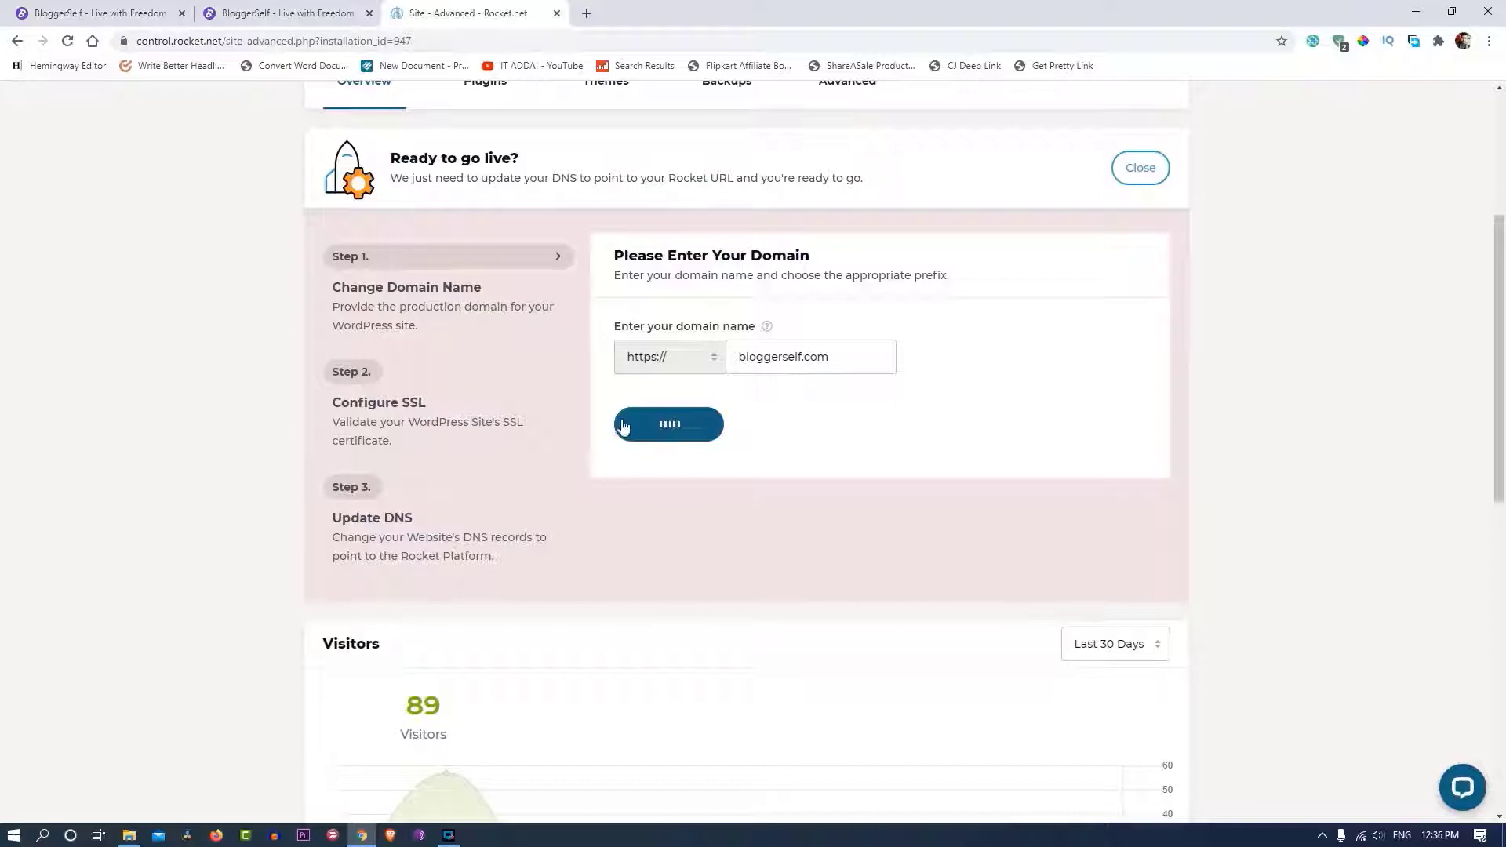
click(283, 13)
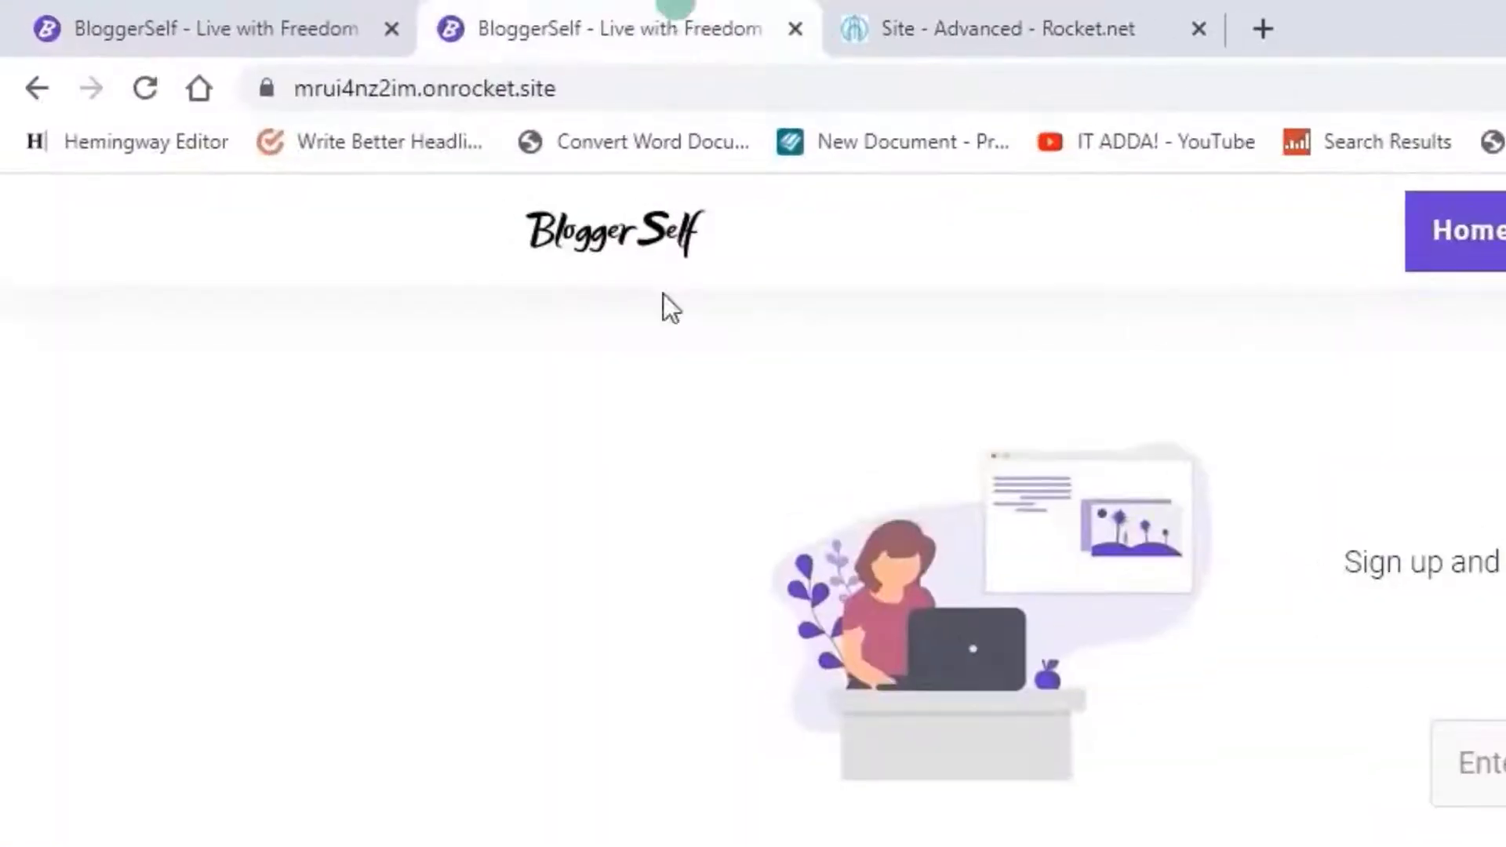
click(915, 16)
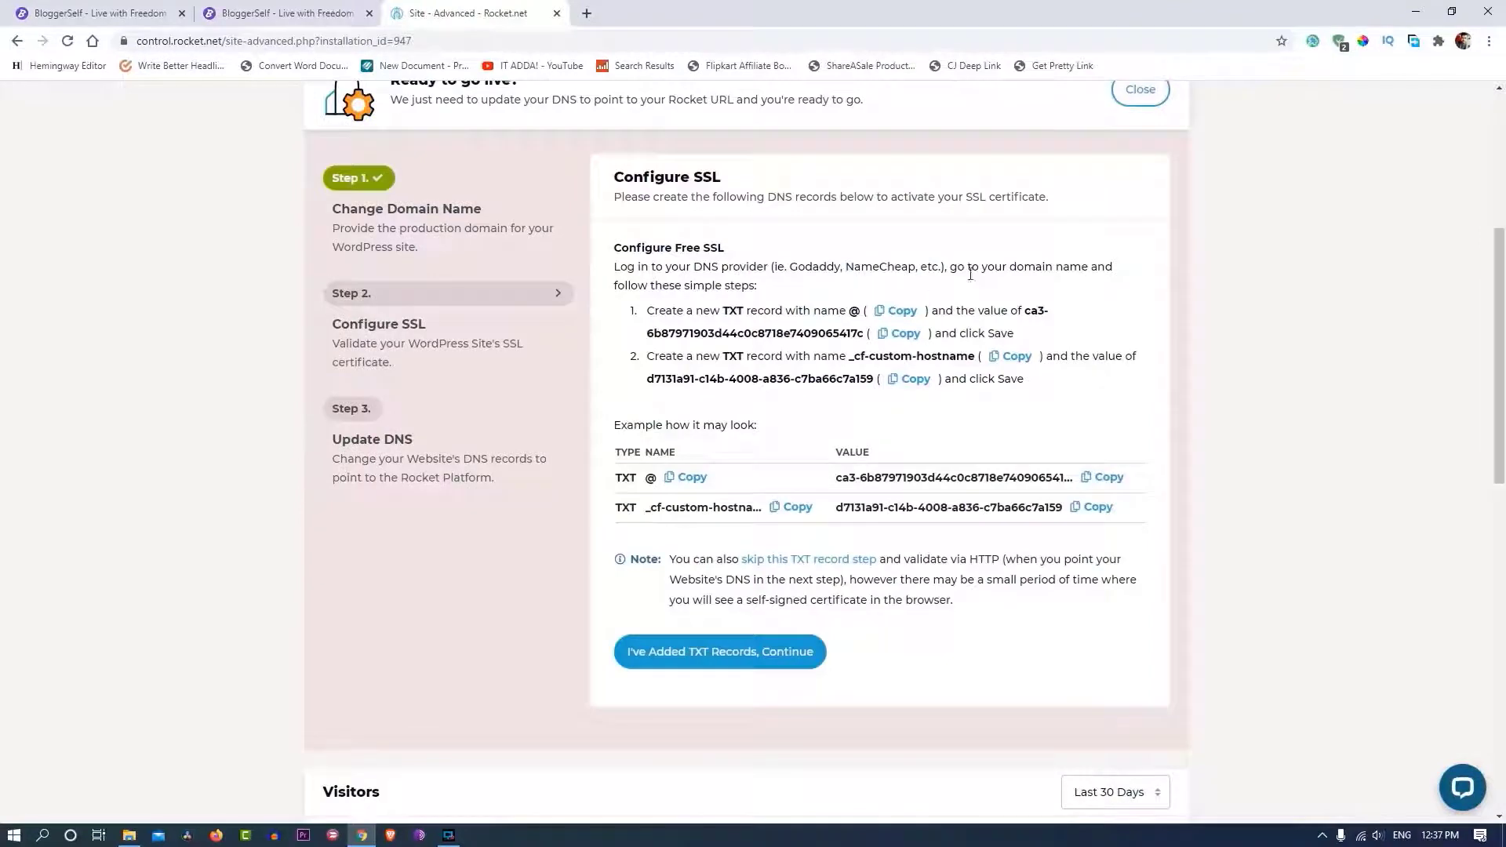
scroll(863, 275, down, 2)
scroll(671, 255, up, 2)
- Open Namecheap in a new tab and sign in with the saved login
key(ctrl+t)
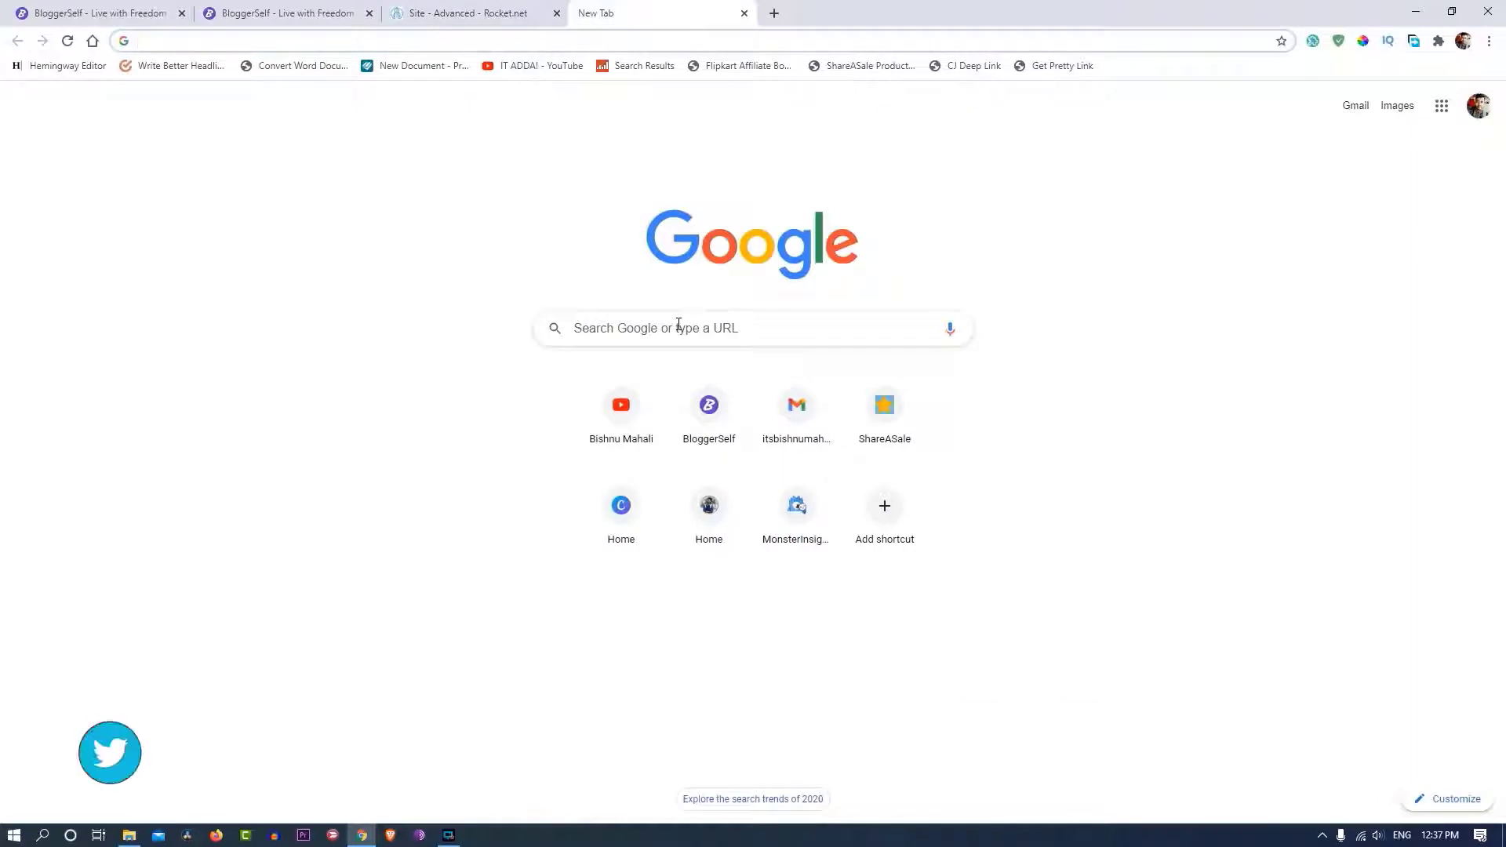
text(name)
key(Return)
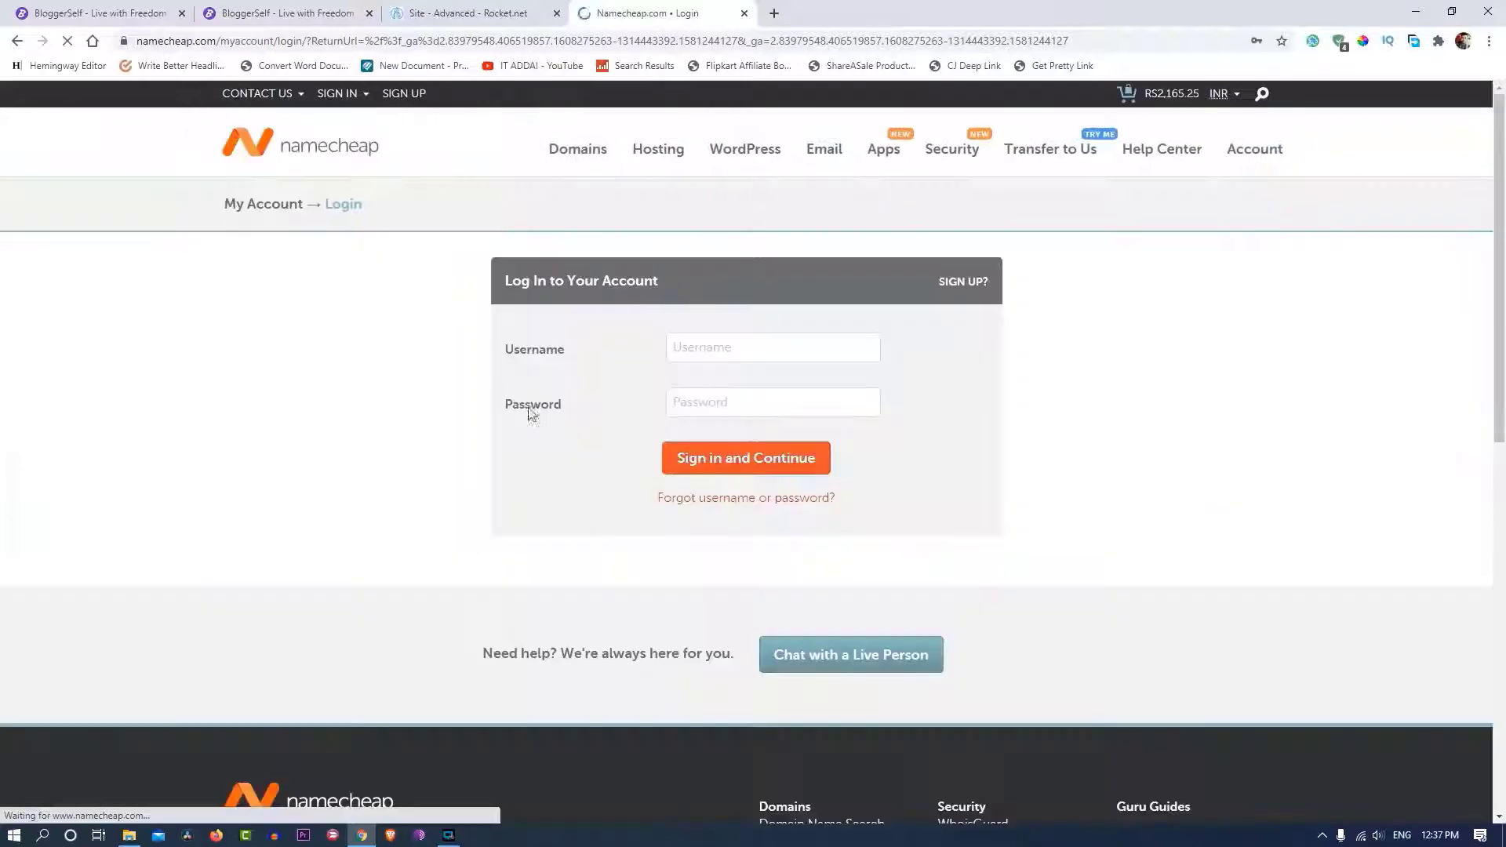
click(740, 346)
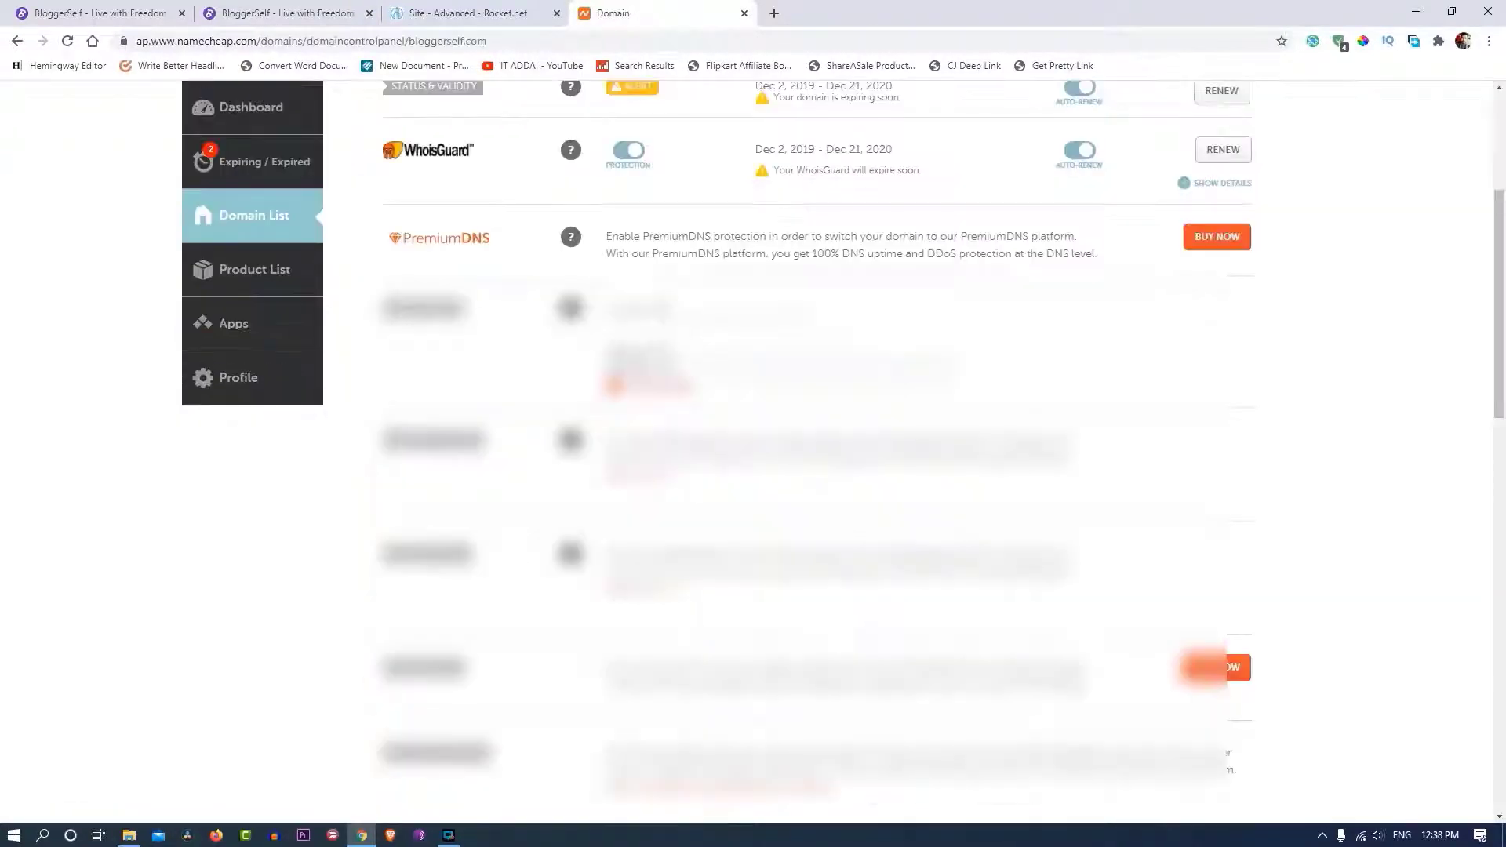
- Switch bloggerself.com's nameservers from custom entries to Namecheap BasicDNS and save
drag(606, 349, 672, 369)
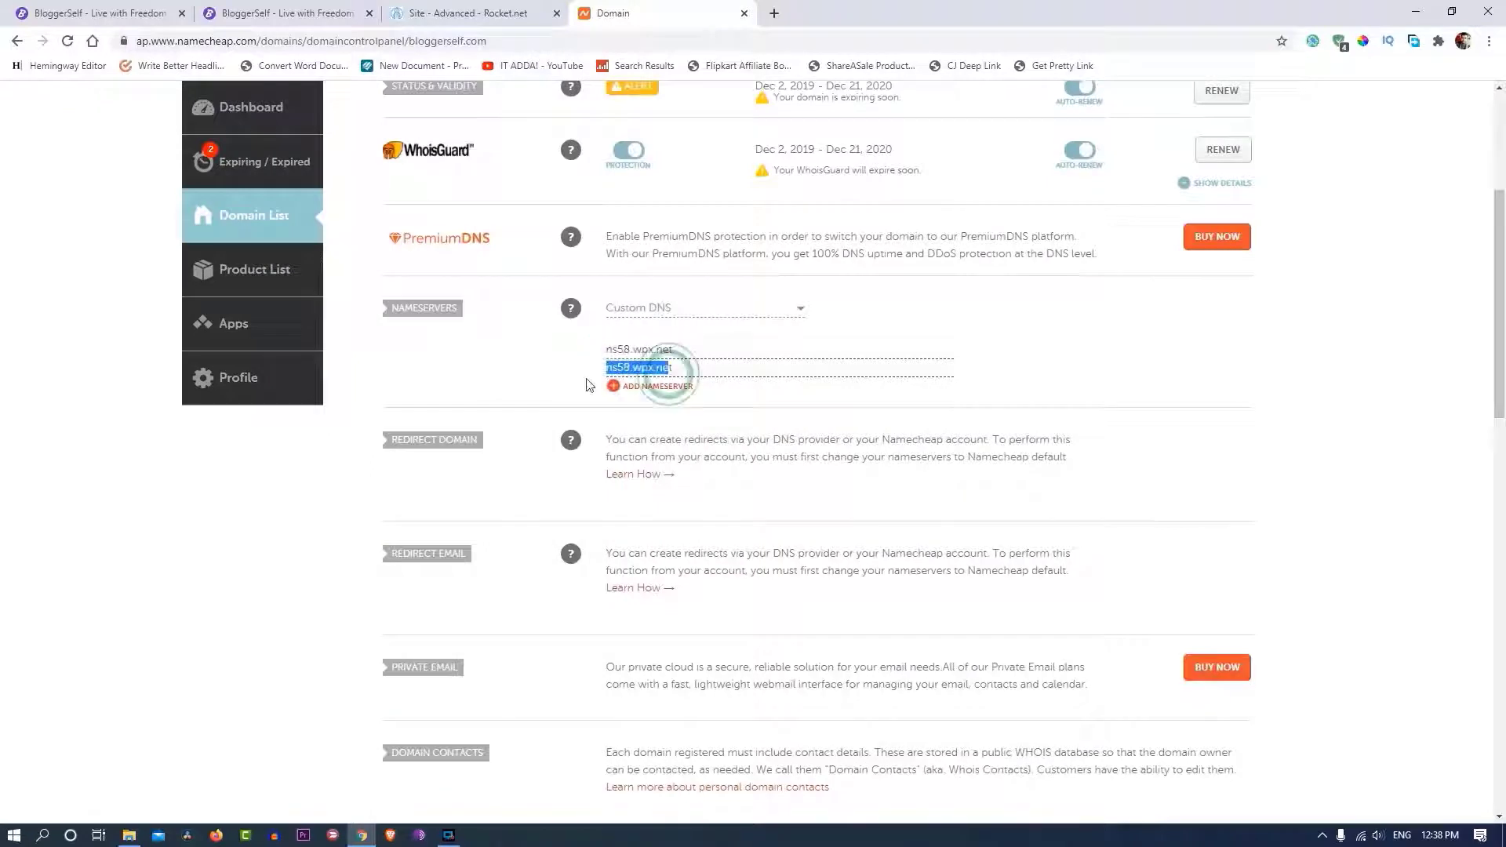
click(460, 393)
scroll(549, 440, up, 1)
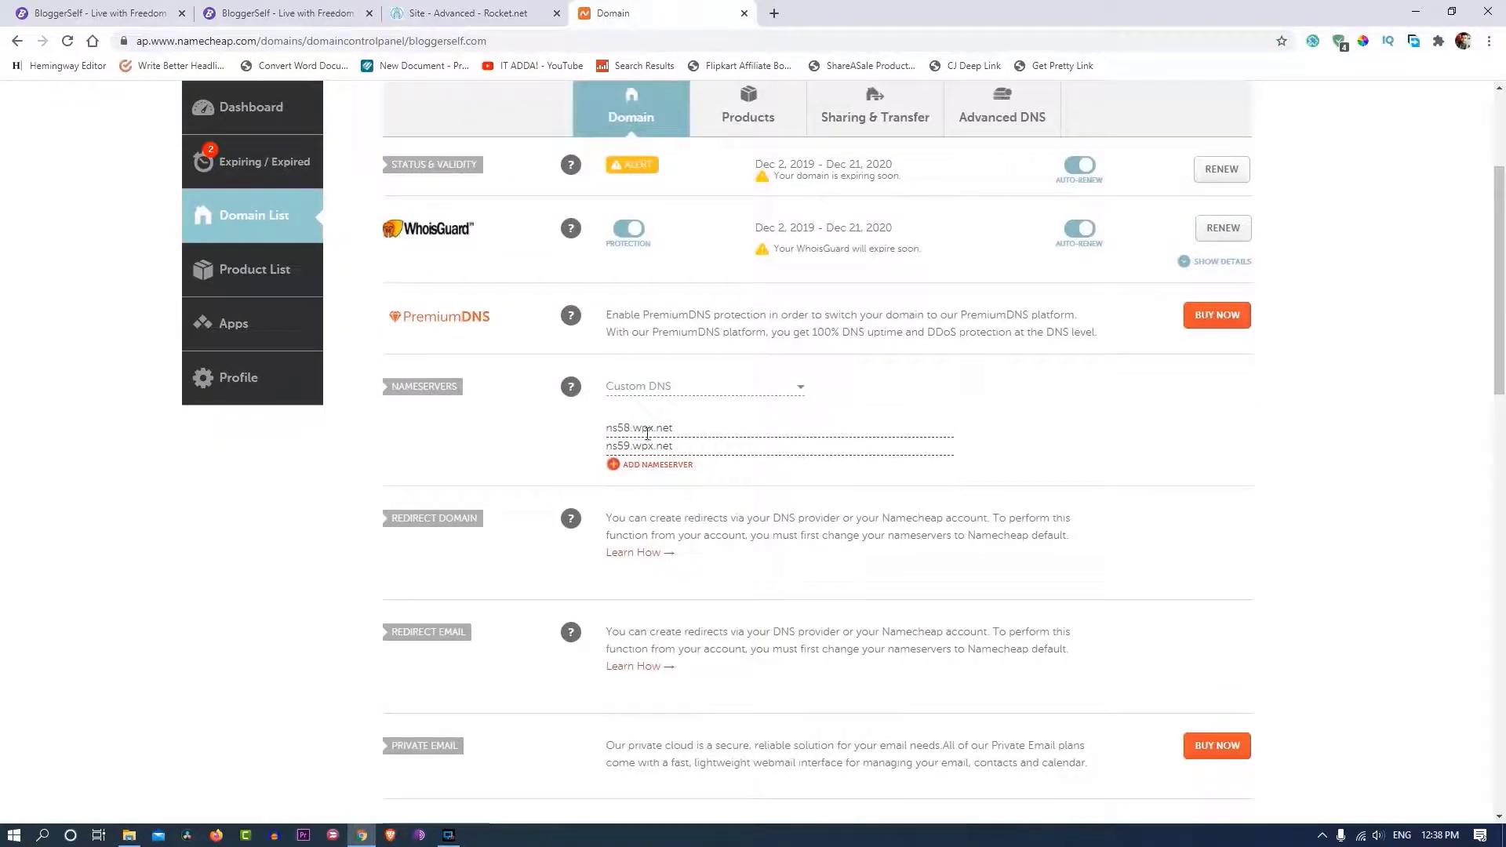
click(716, 392)
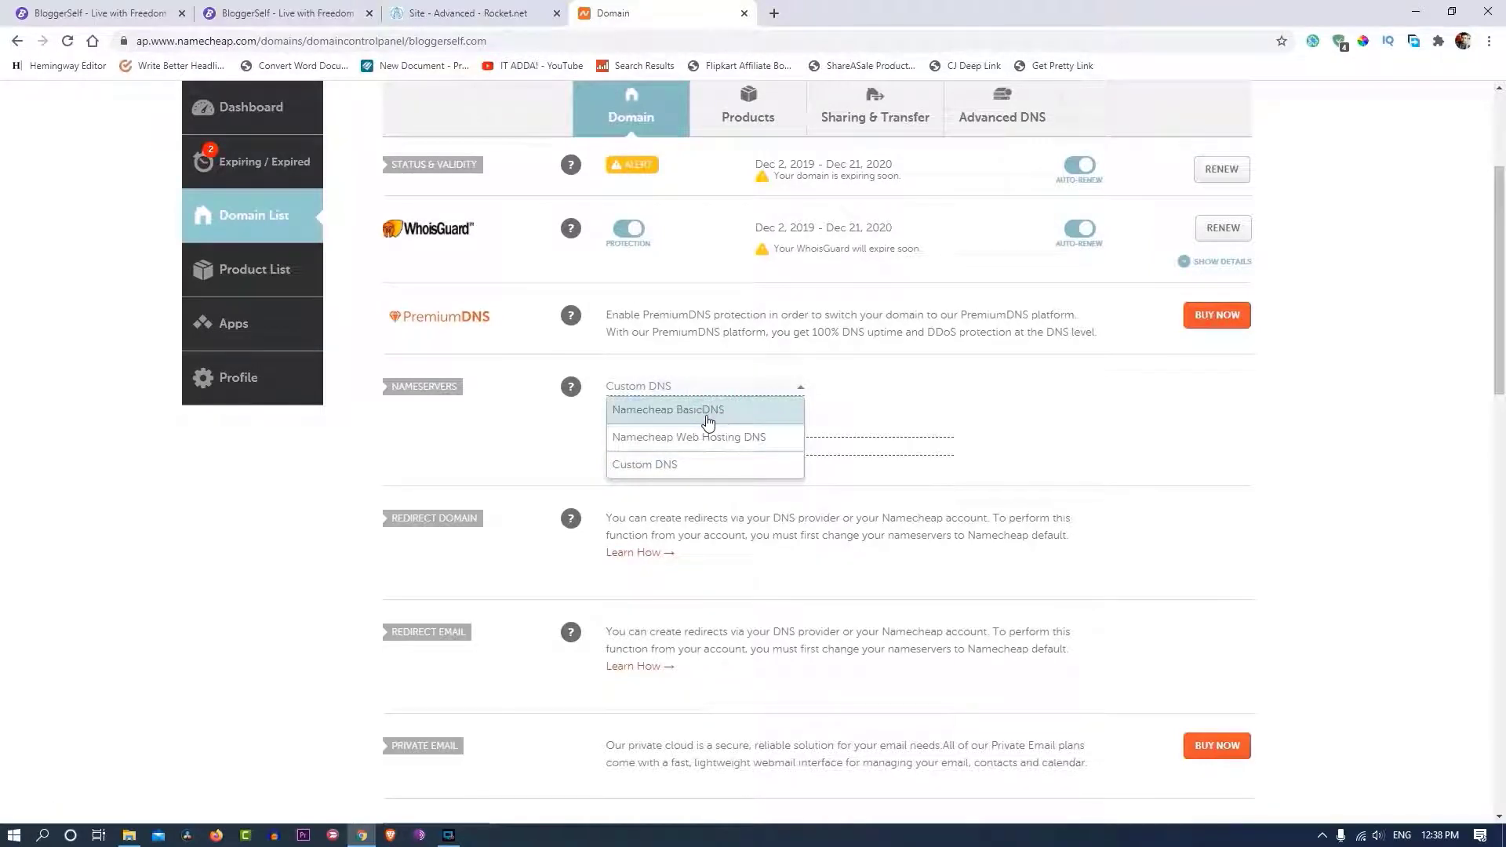
click(708, 411)
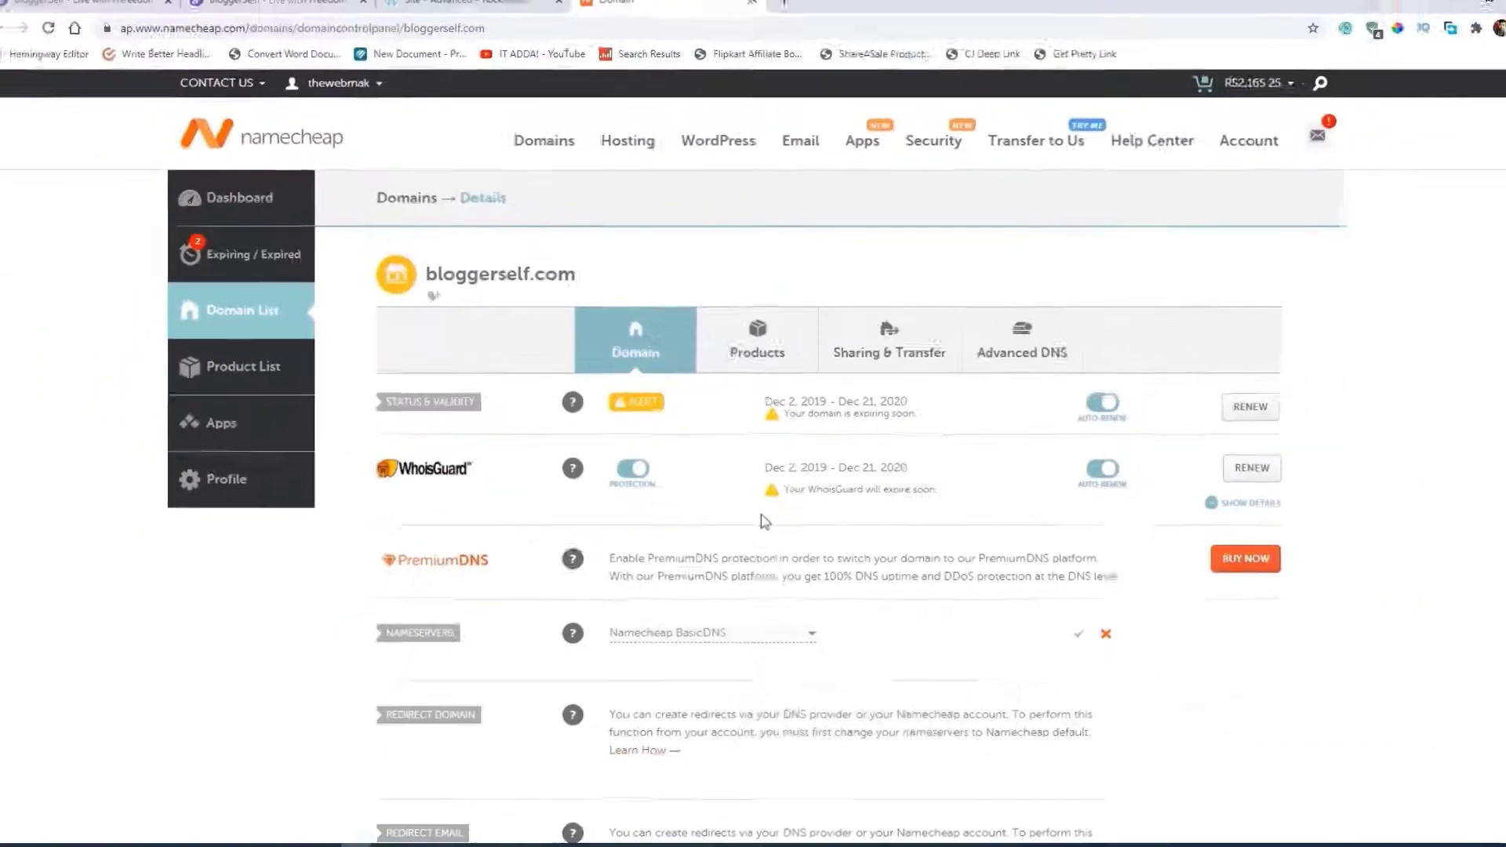
scroll(673, 488, down, 3)
scroll(675, 485, down, 1)
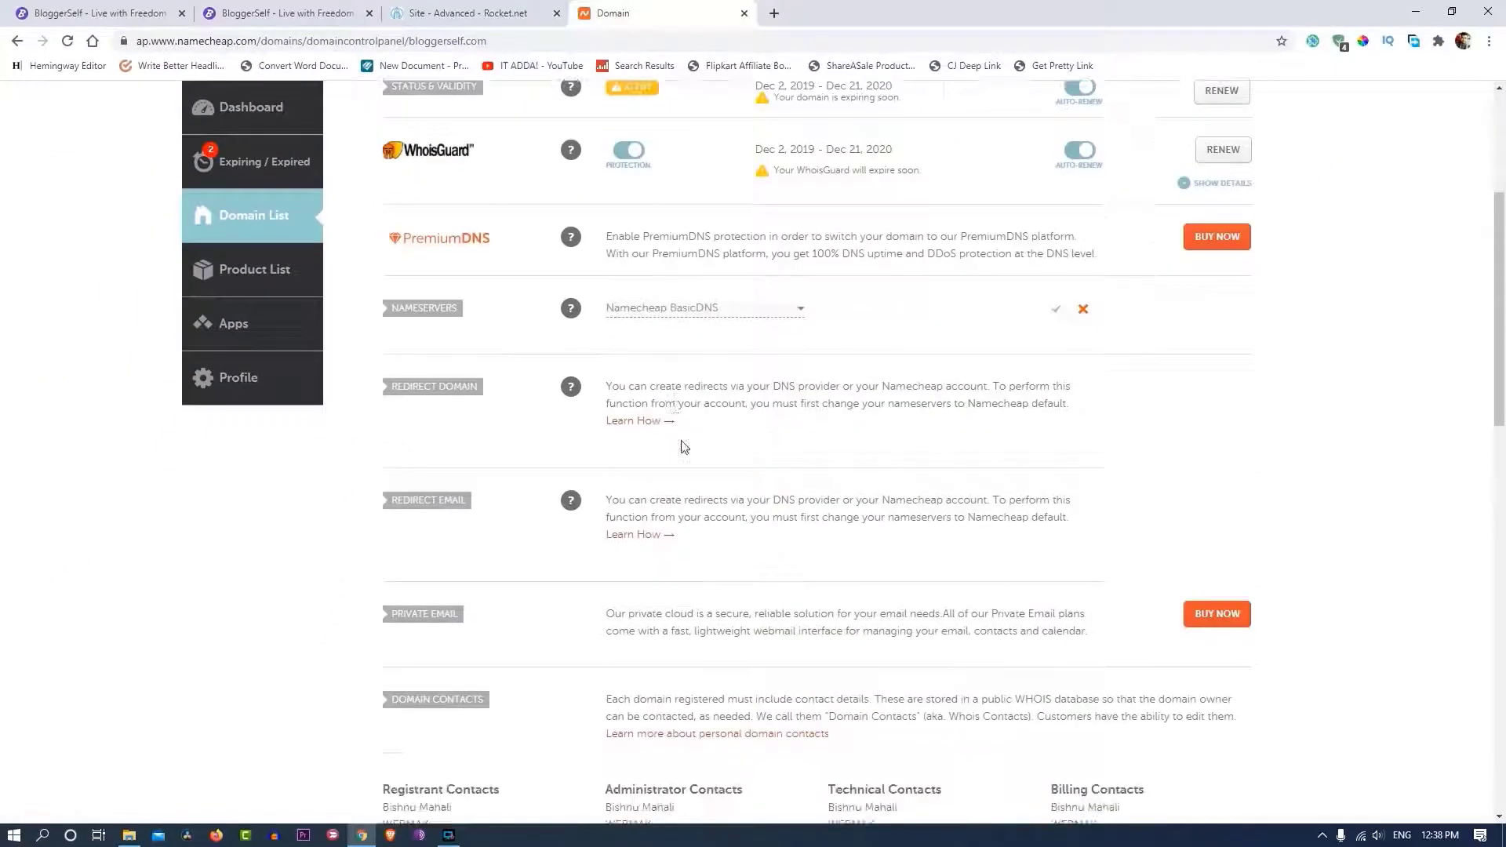
scroll(682, 440, up, 4)
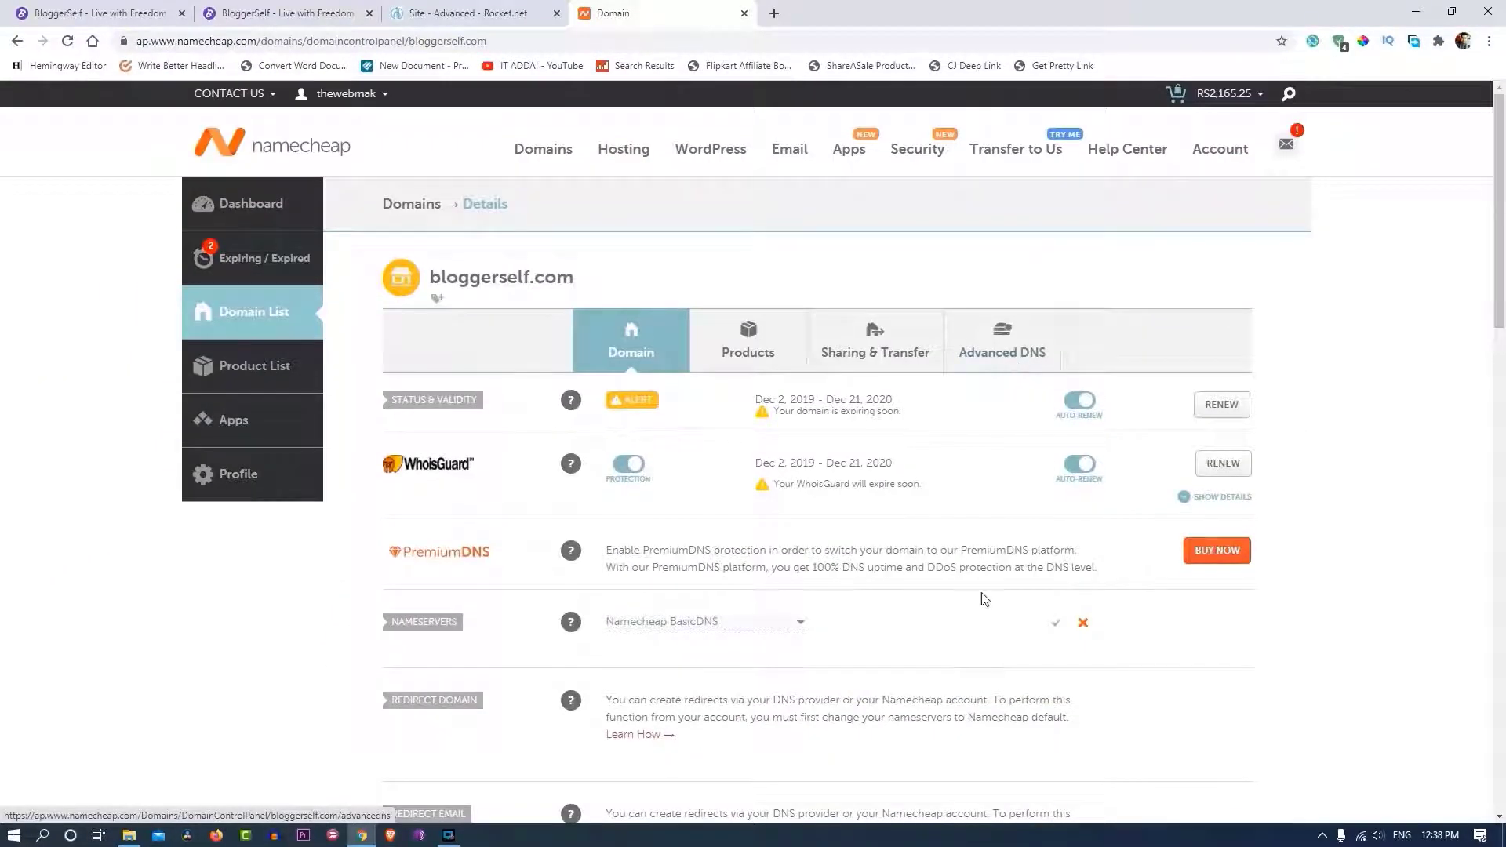
scroll(984, 600, down, 2)
click(1057, 467)
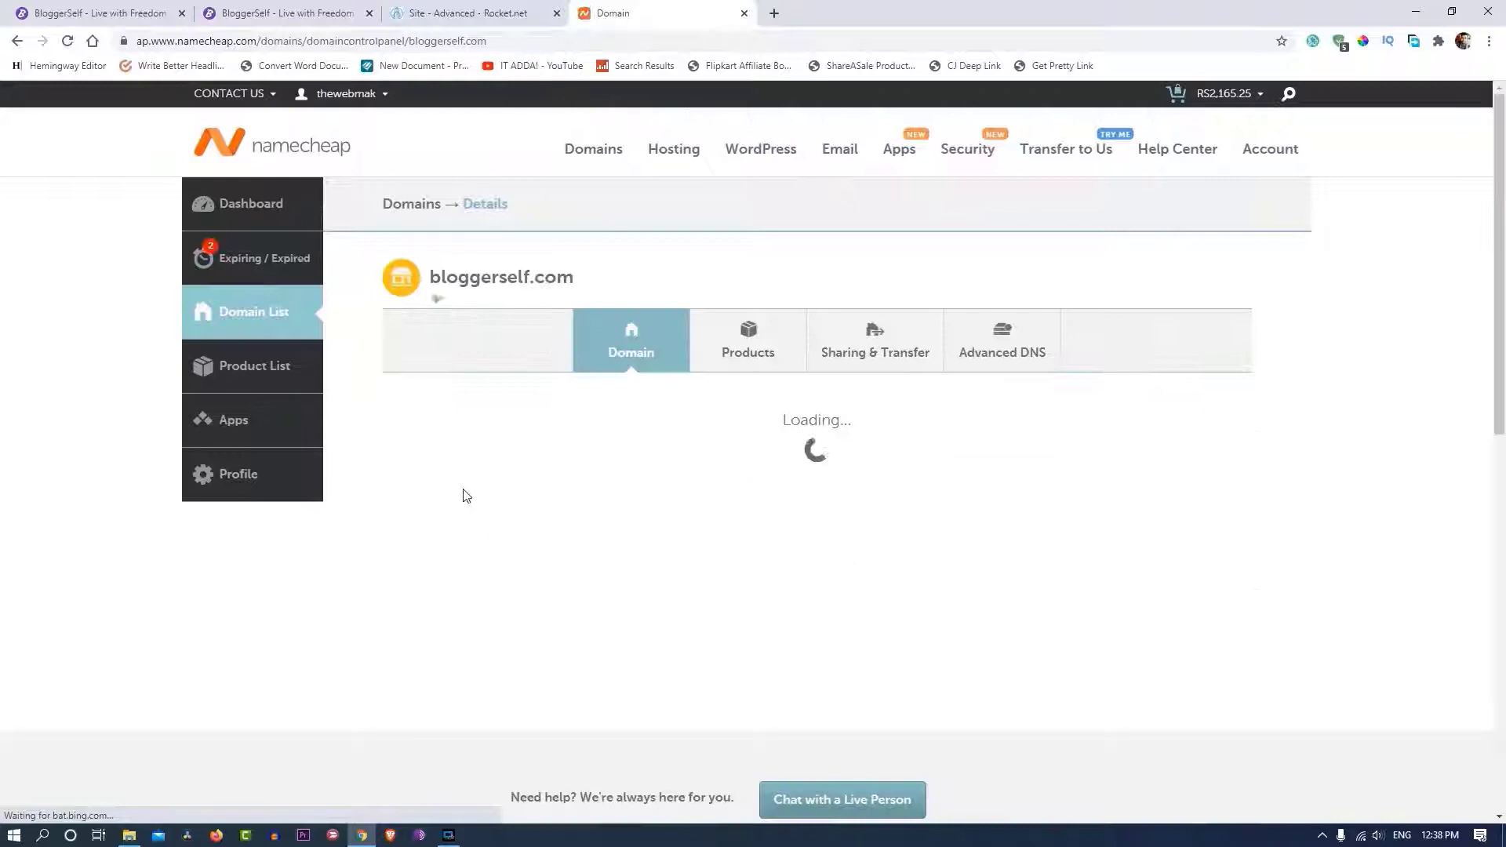
scroll(466, 495, down, 6)
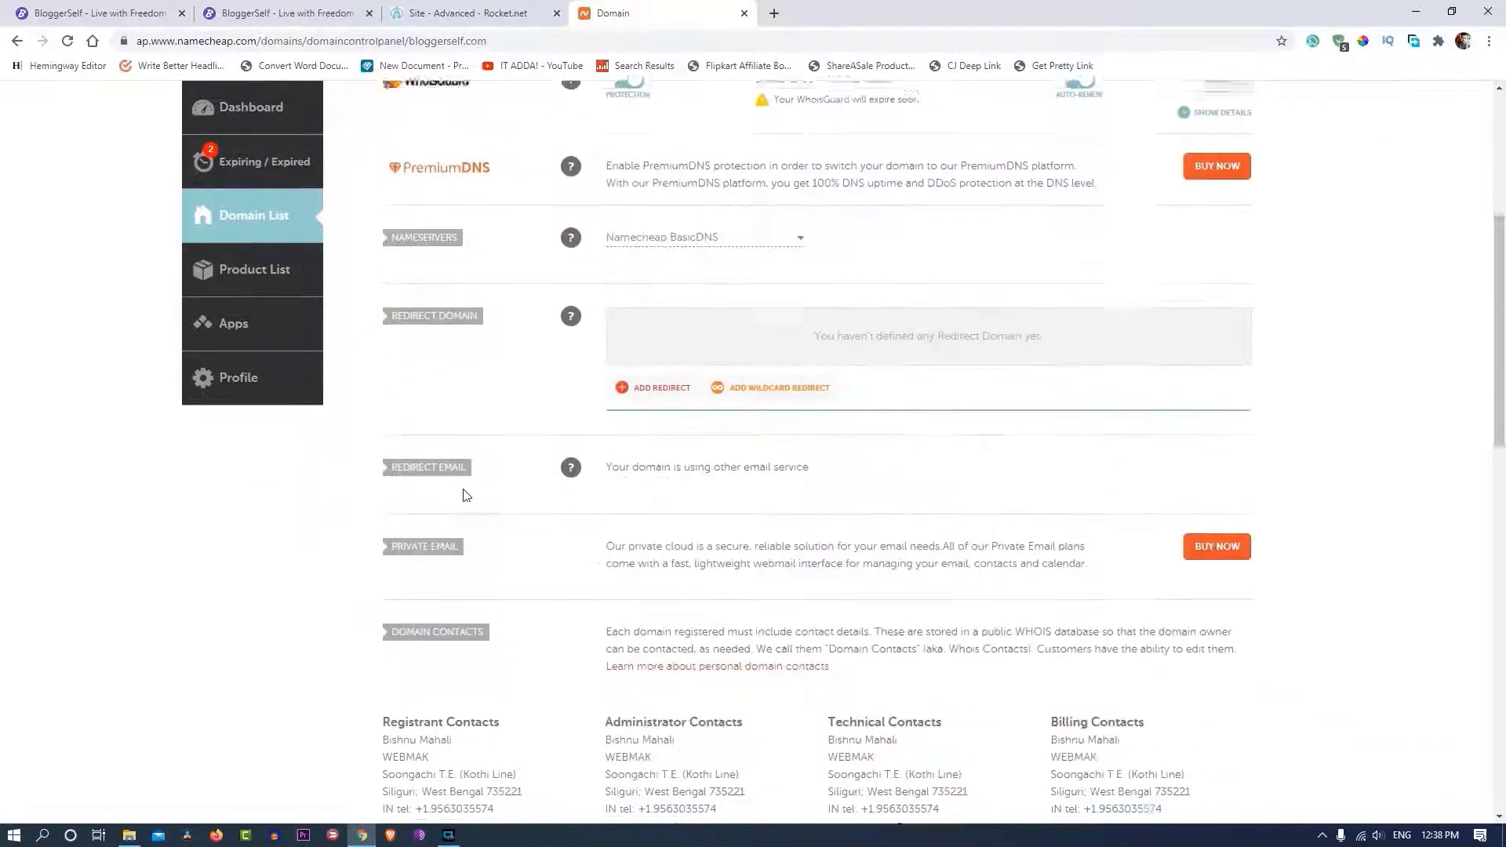
scroll(629, 448, up, 6)
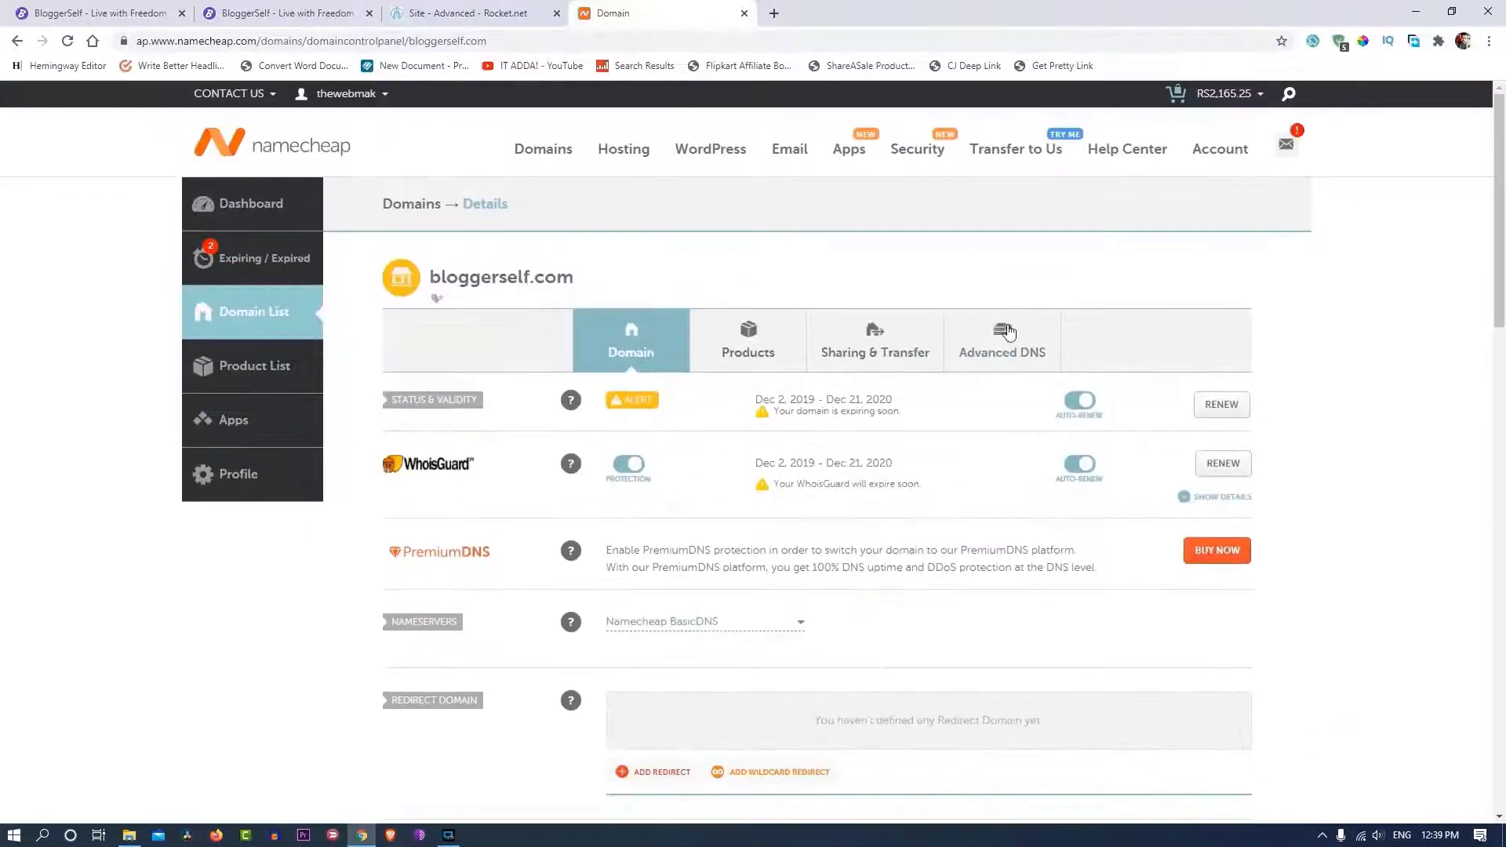
- View bloggerself.com's empty Advanced DNS records and compare with Rocket.net's SSL instructions
click(1010, 333)
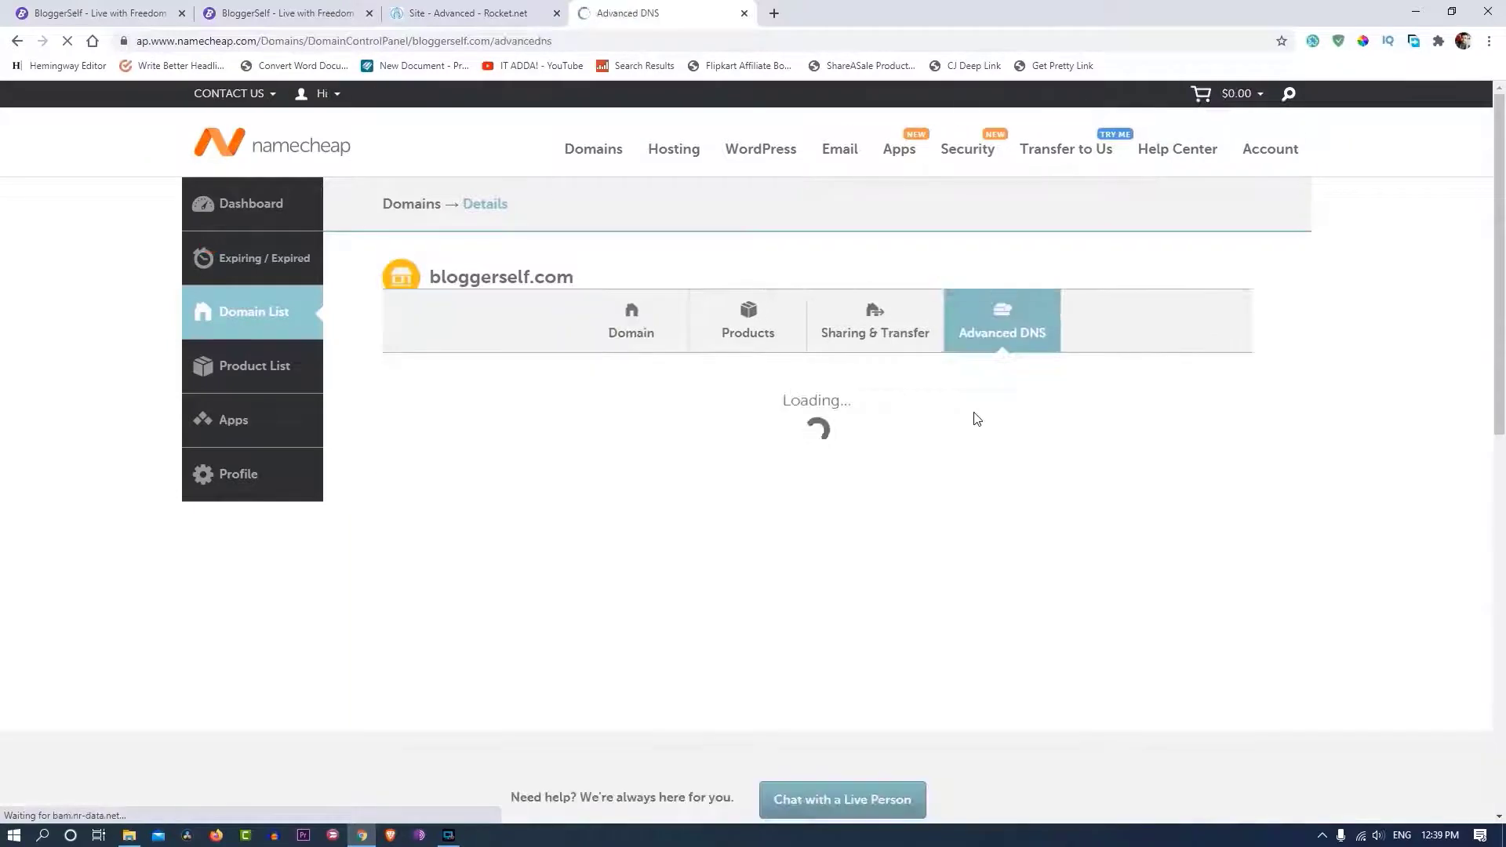
scroll(961, 421, down, 2)
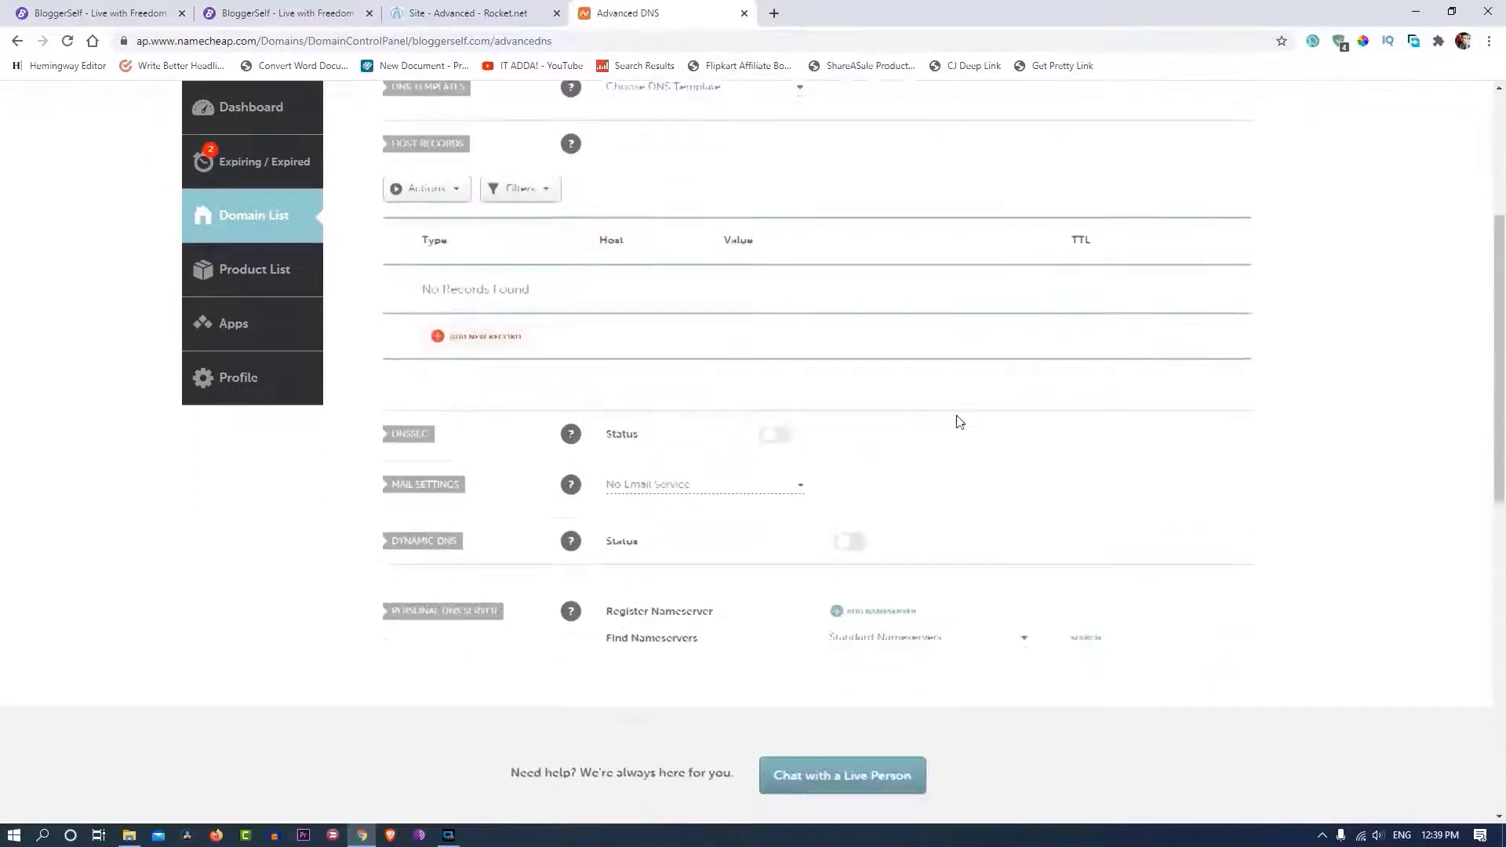
scroll(719, 604, up, 3)
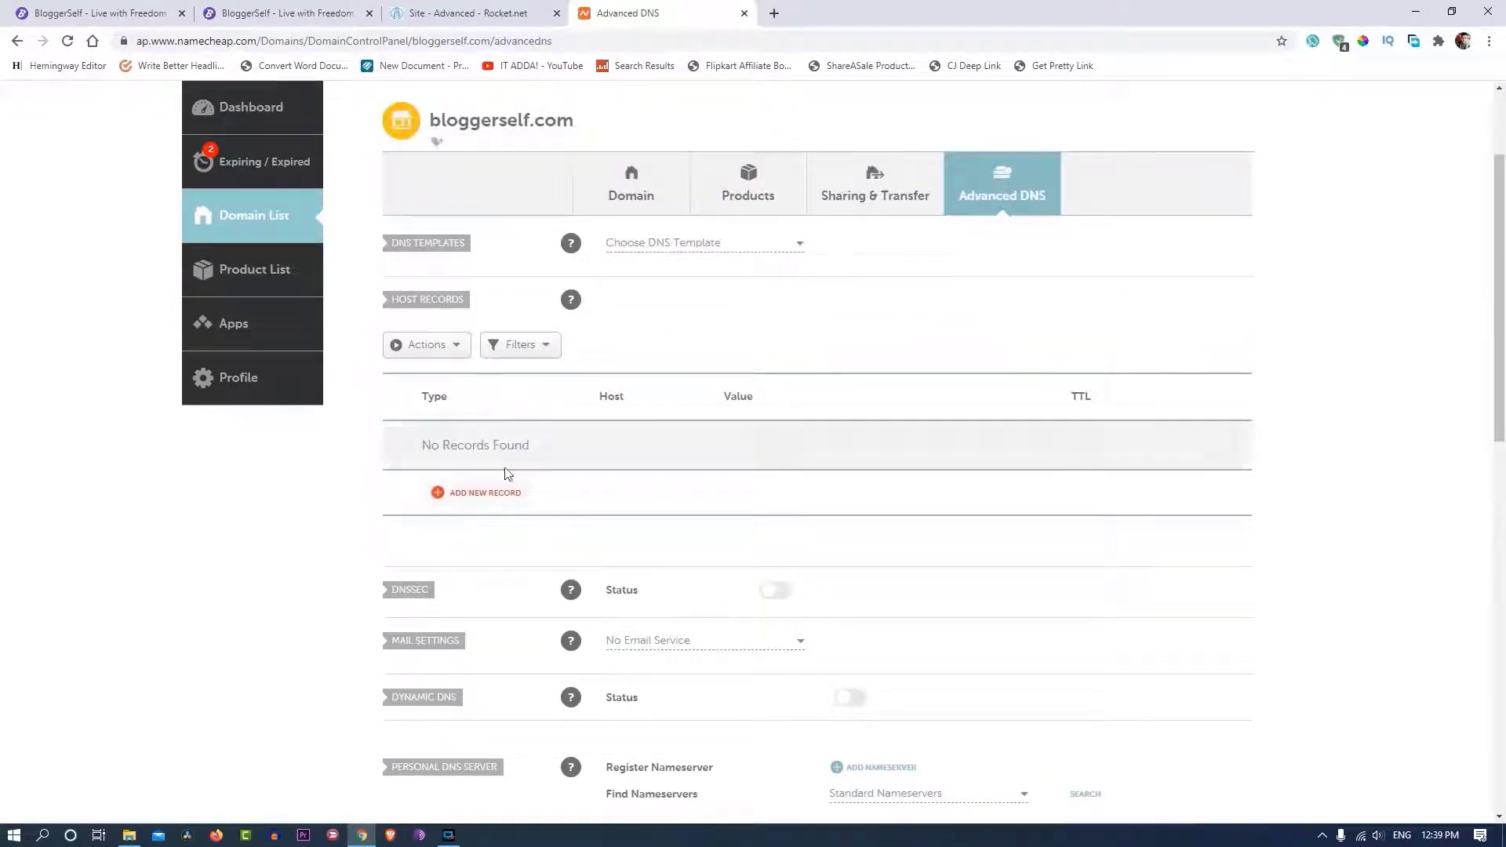
click(455, 13)
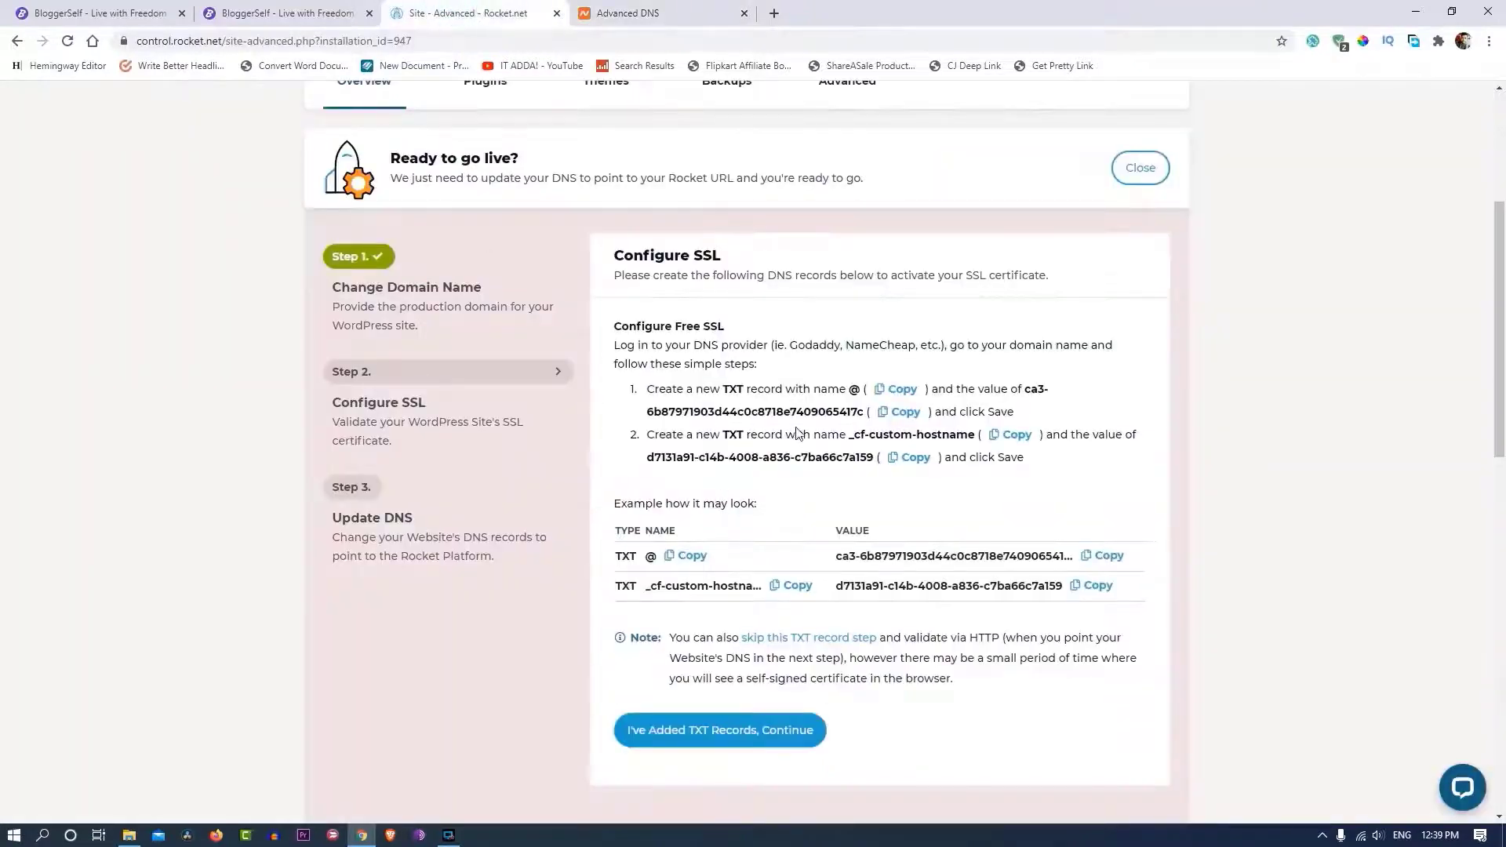
key(ctrl+Tab)
click(626, 359)
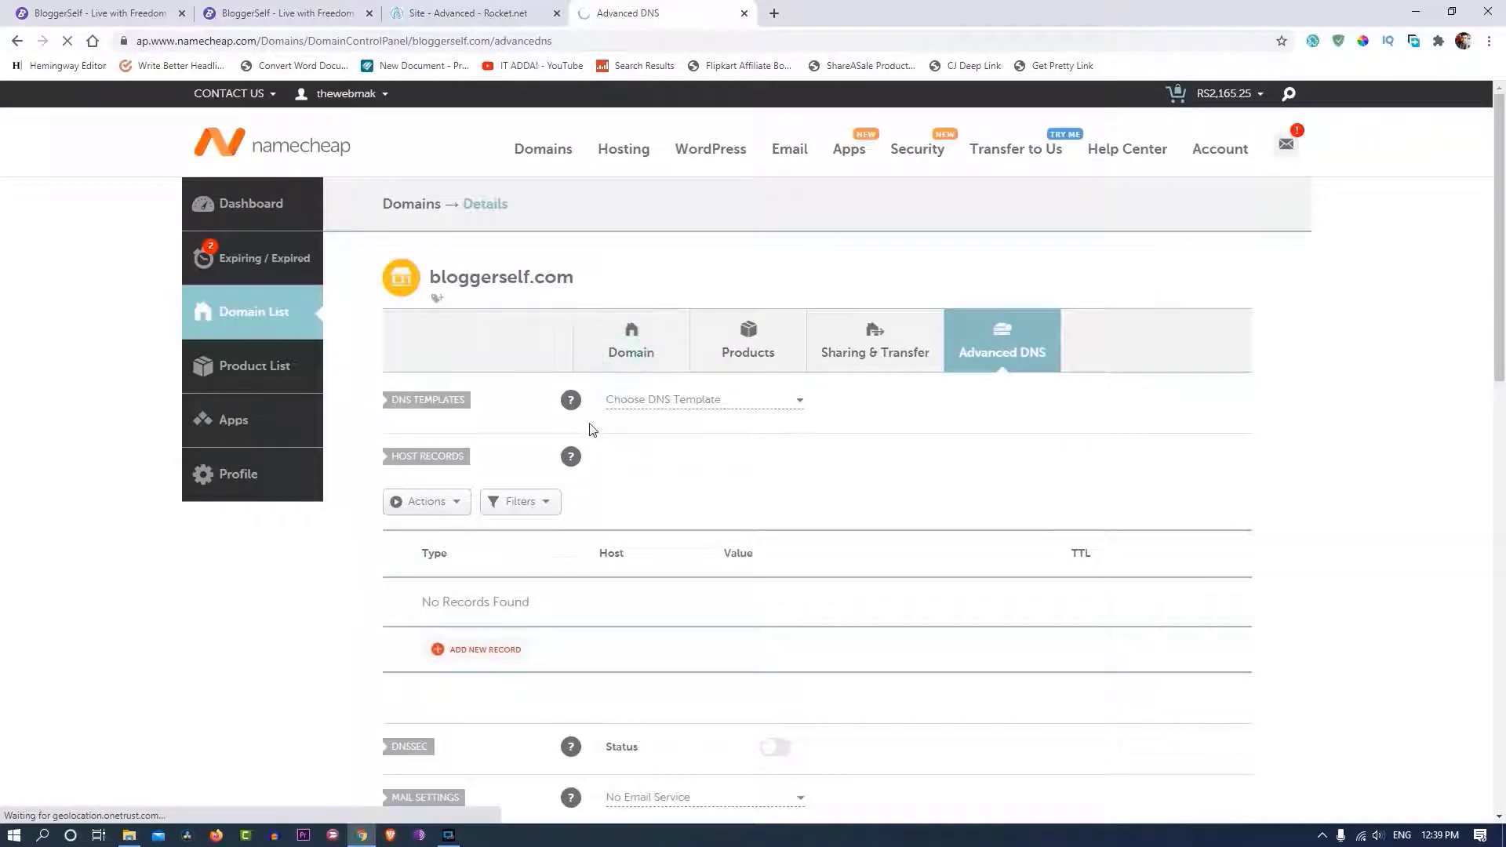
scroll(592, 429, down, 3)
- Add bloggerself.com as a site in Cloudflare and review its scanned DNS records
click(774, 13)
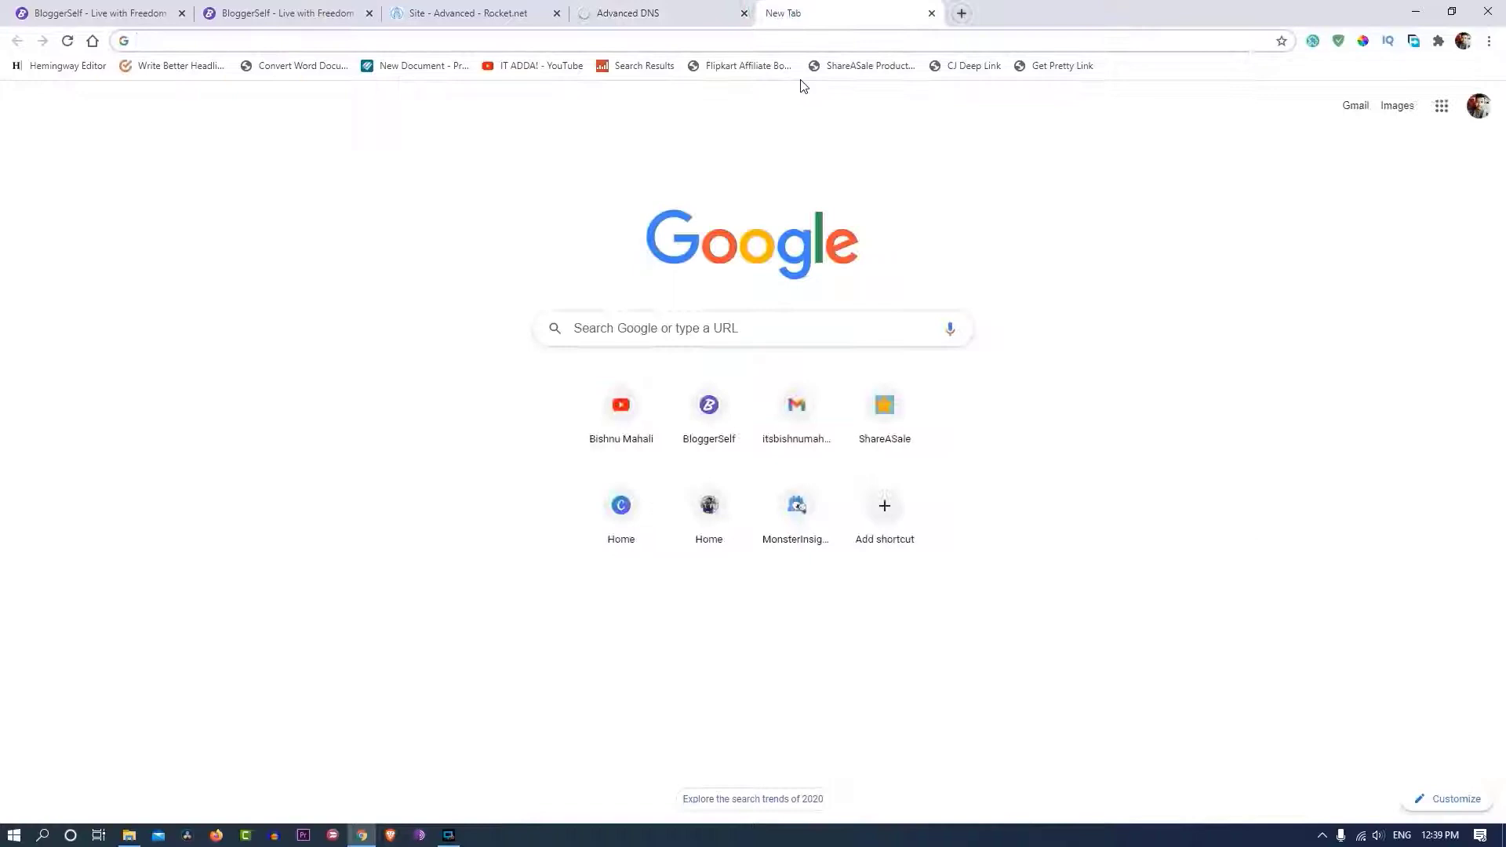
text(cloudflare)
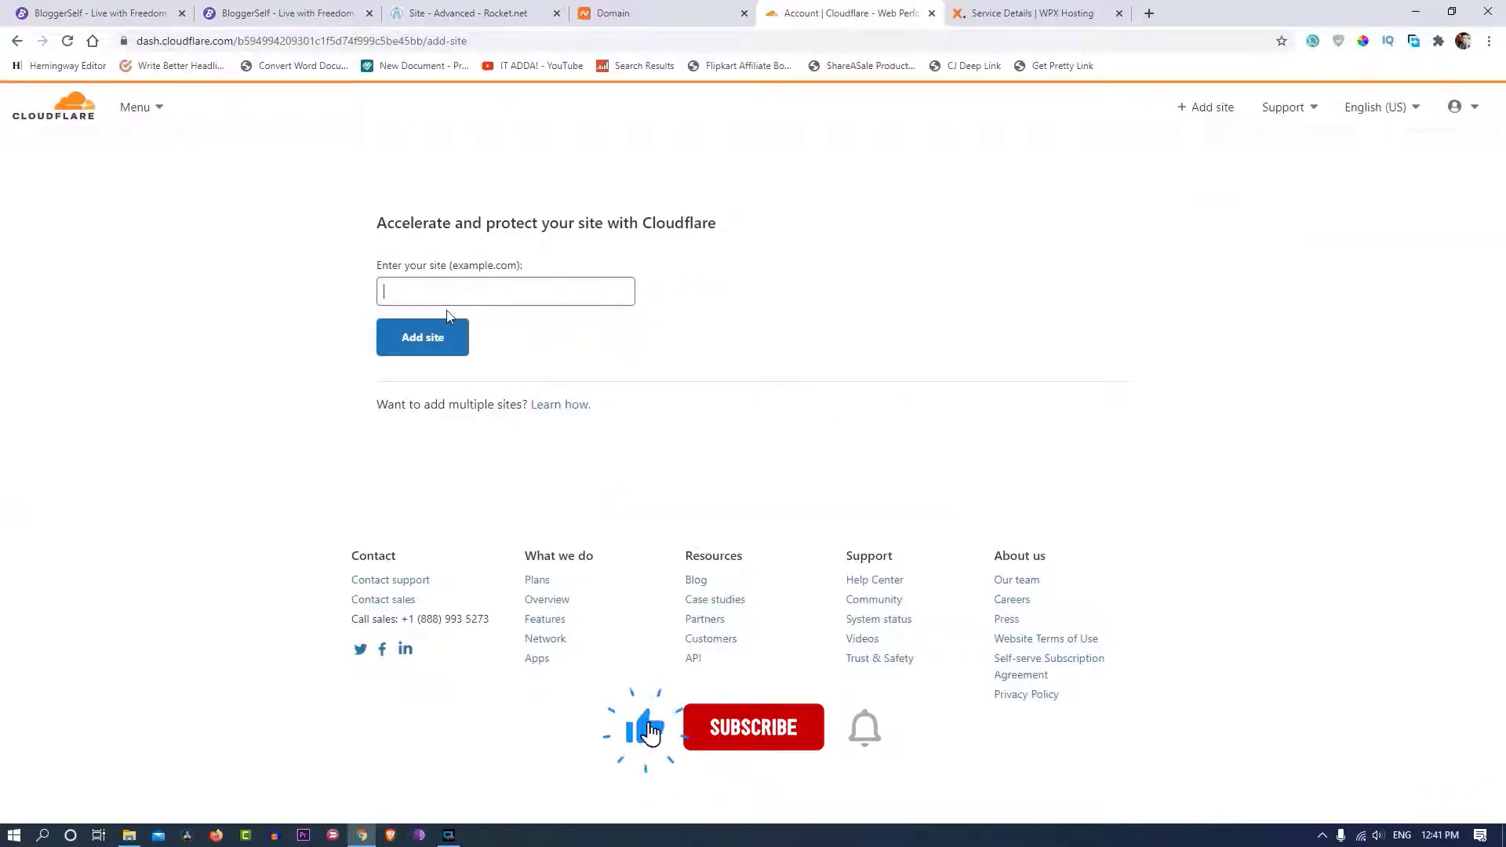
text(blogger)
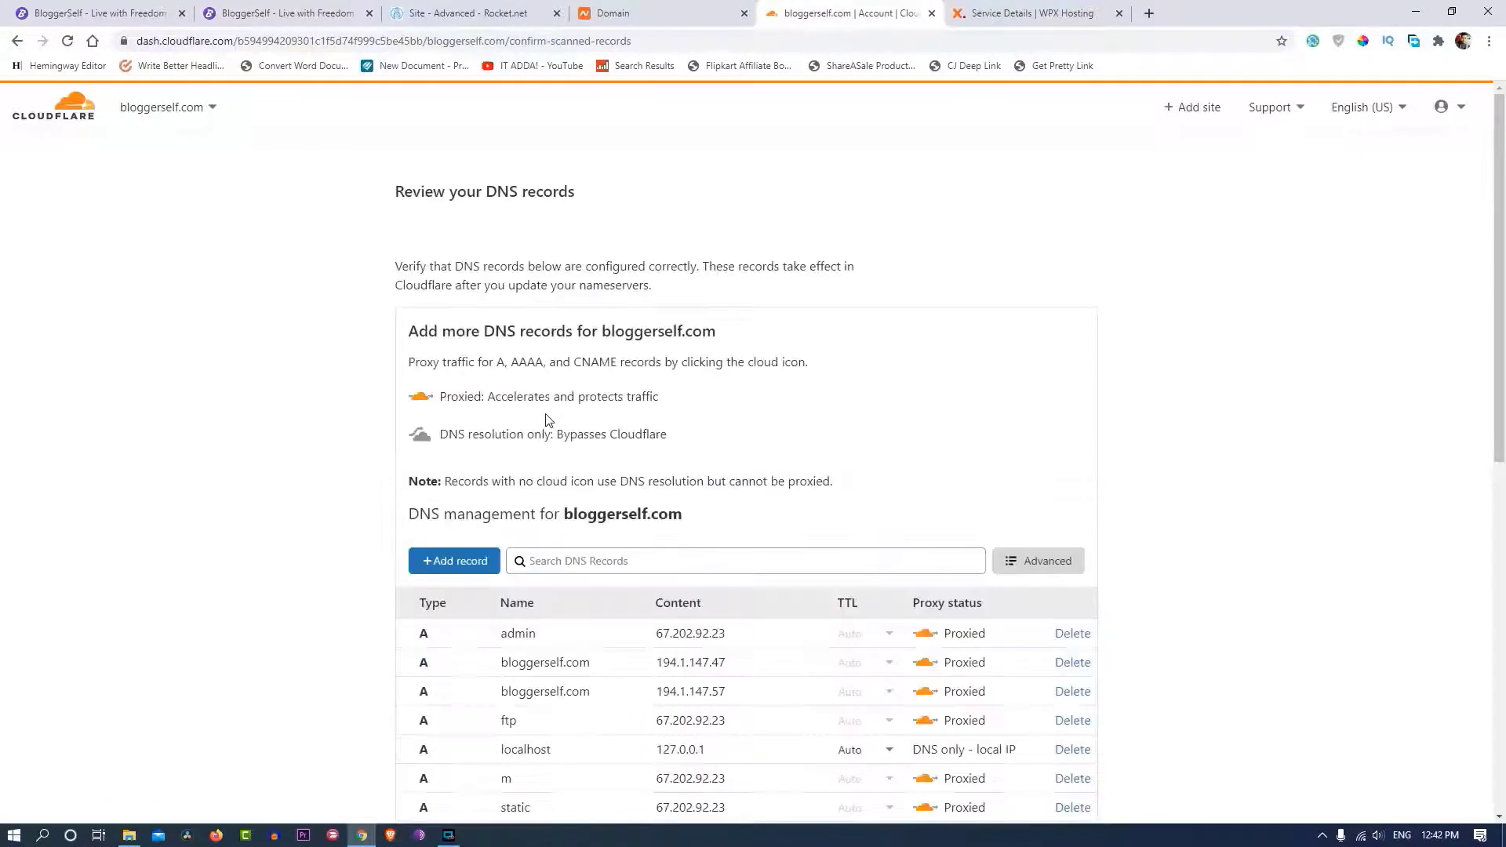
scroll(439, 415, down, 3)
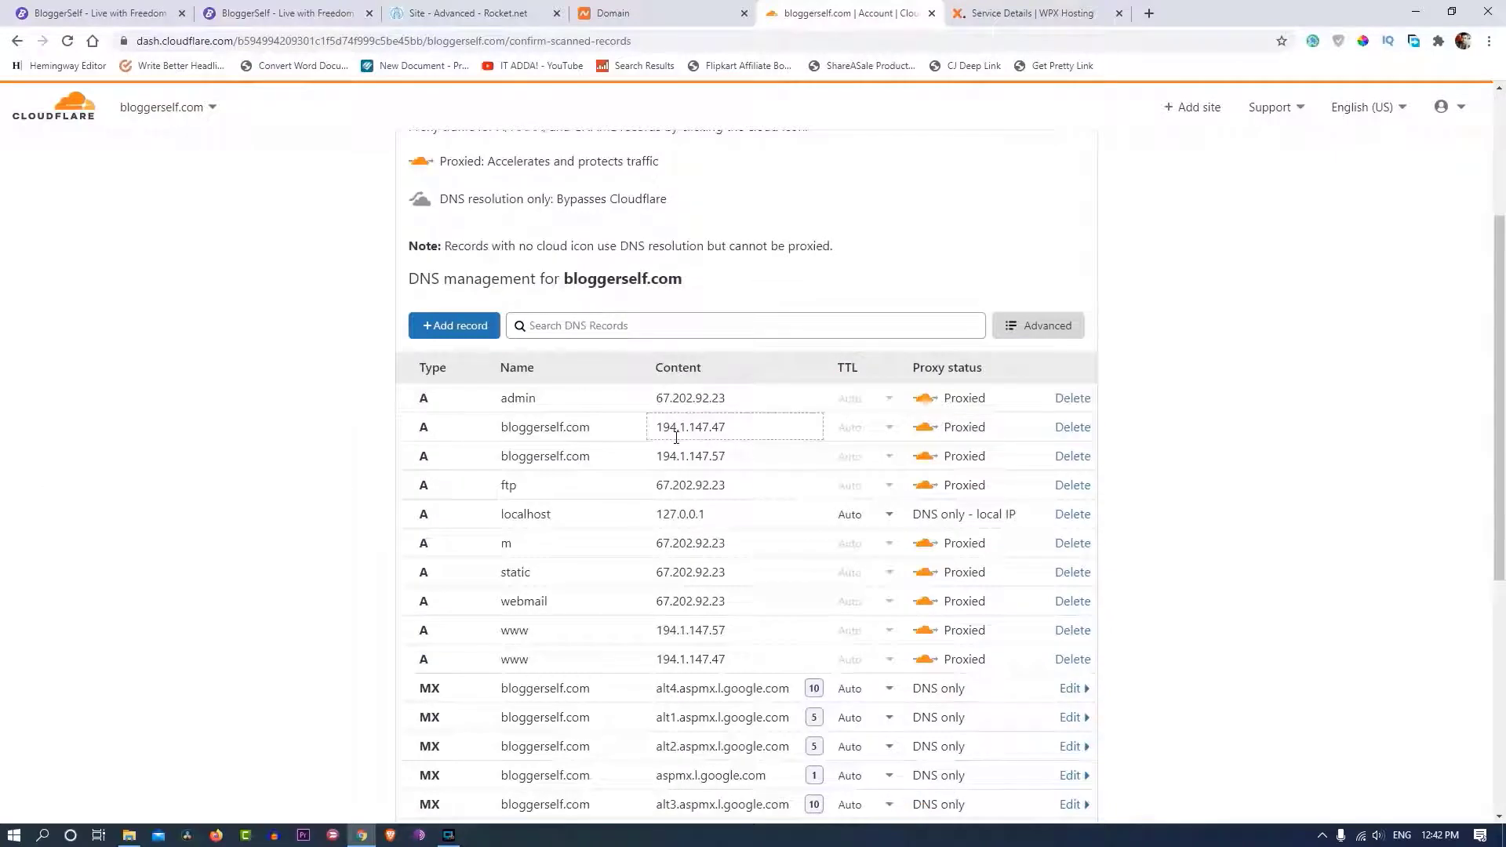
scroll(676, 437, down, 4)
scroll(666, 404, up, 1)
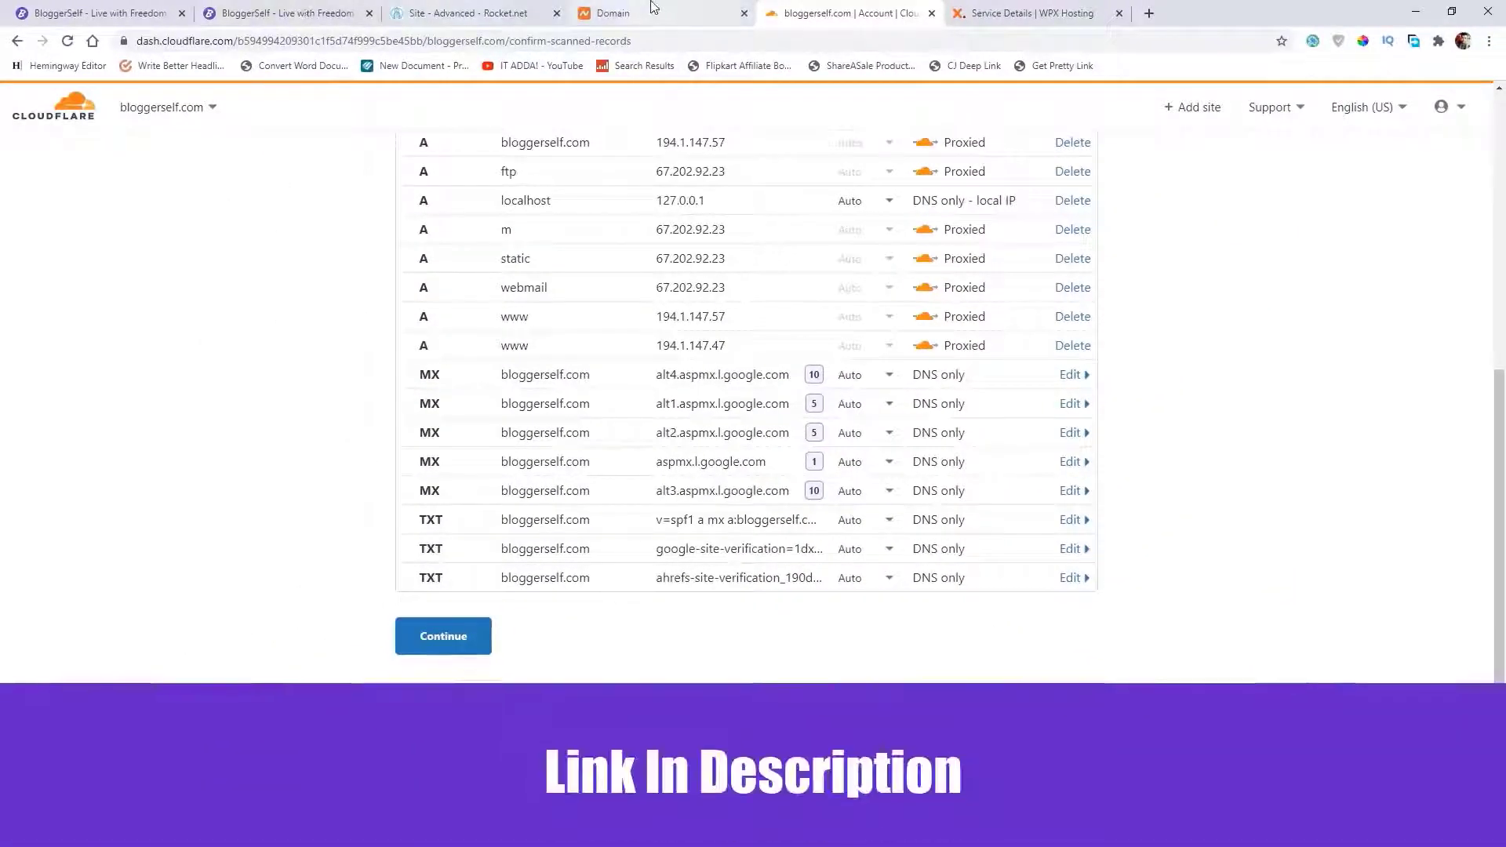
scroll(598, 380, up, 3)
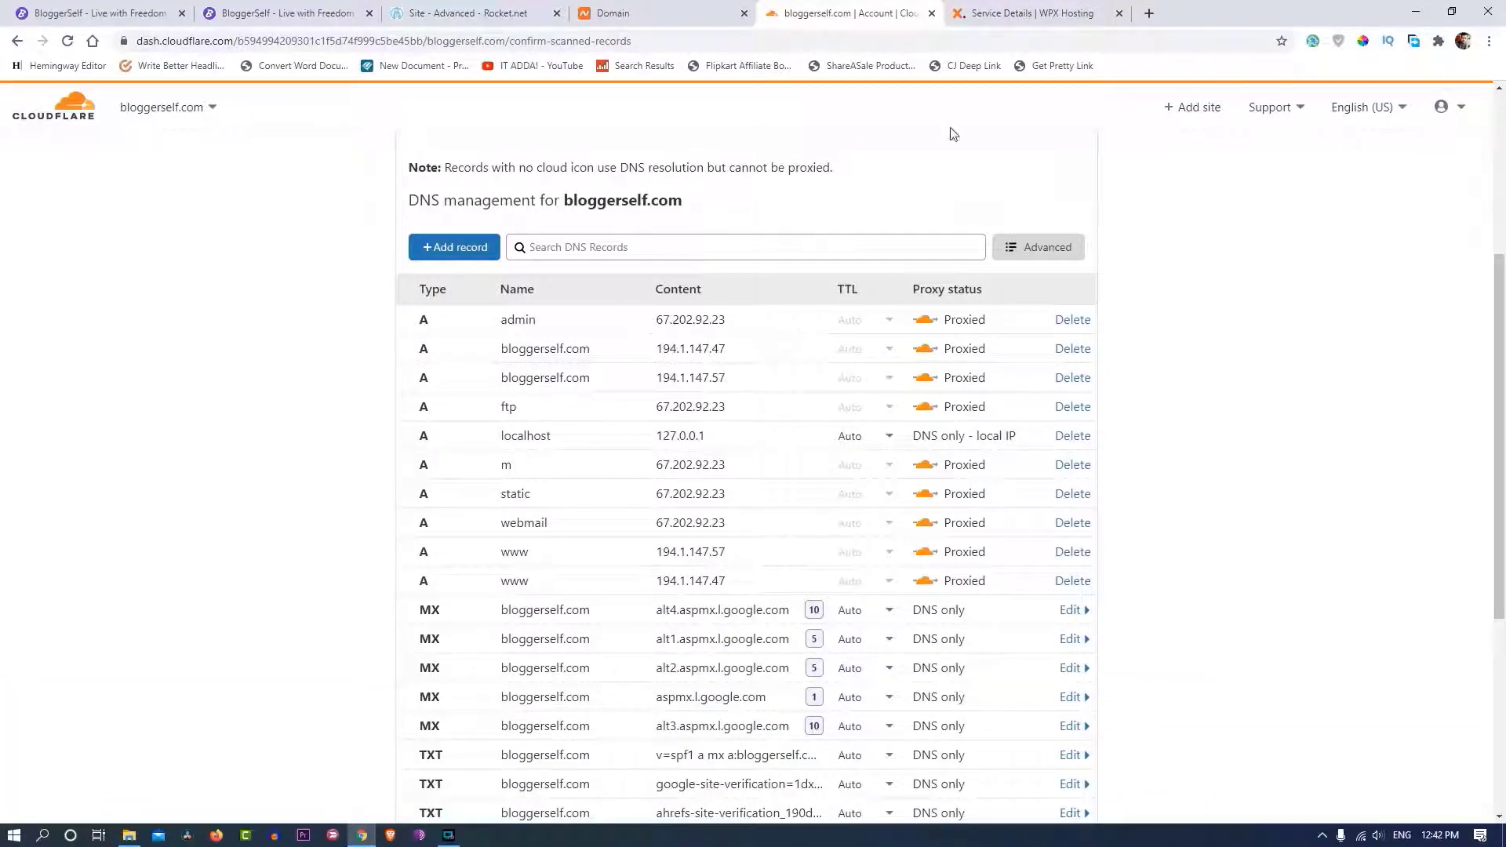
- Note the hosting server's IP addresses on the WPX Hosting page, then close that tab
click(1020, 13)
drag(695, 496, 761, 506)
key(ctrl+w)
scroll(649, 516, down, 5)
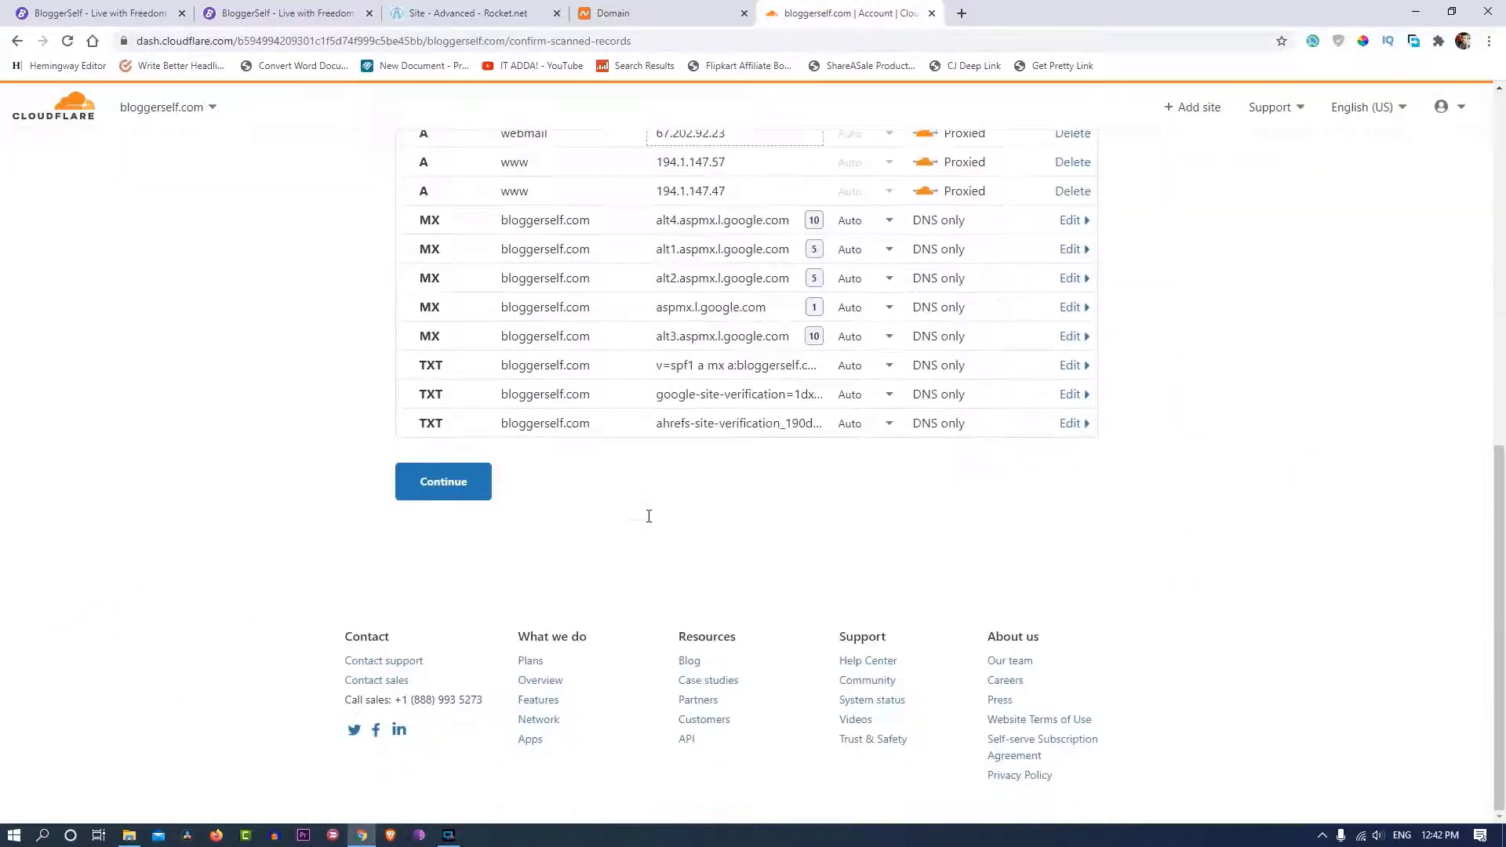
scroll(506, 536, up, 1)
- Replace Namecheap's first nameserver ns58.wpx.net with beau.ns.cloudflare.com
click(441, 572)
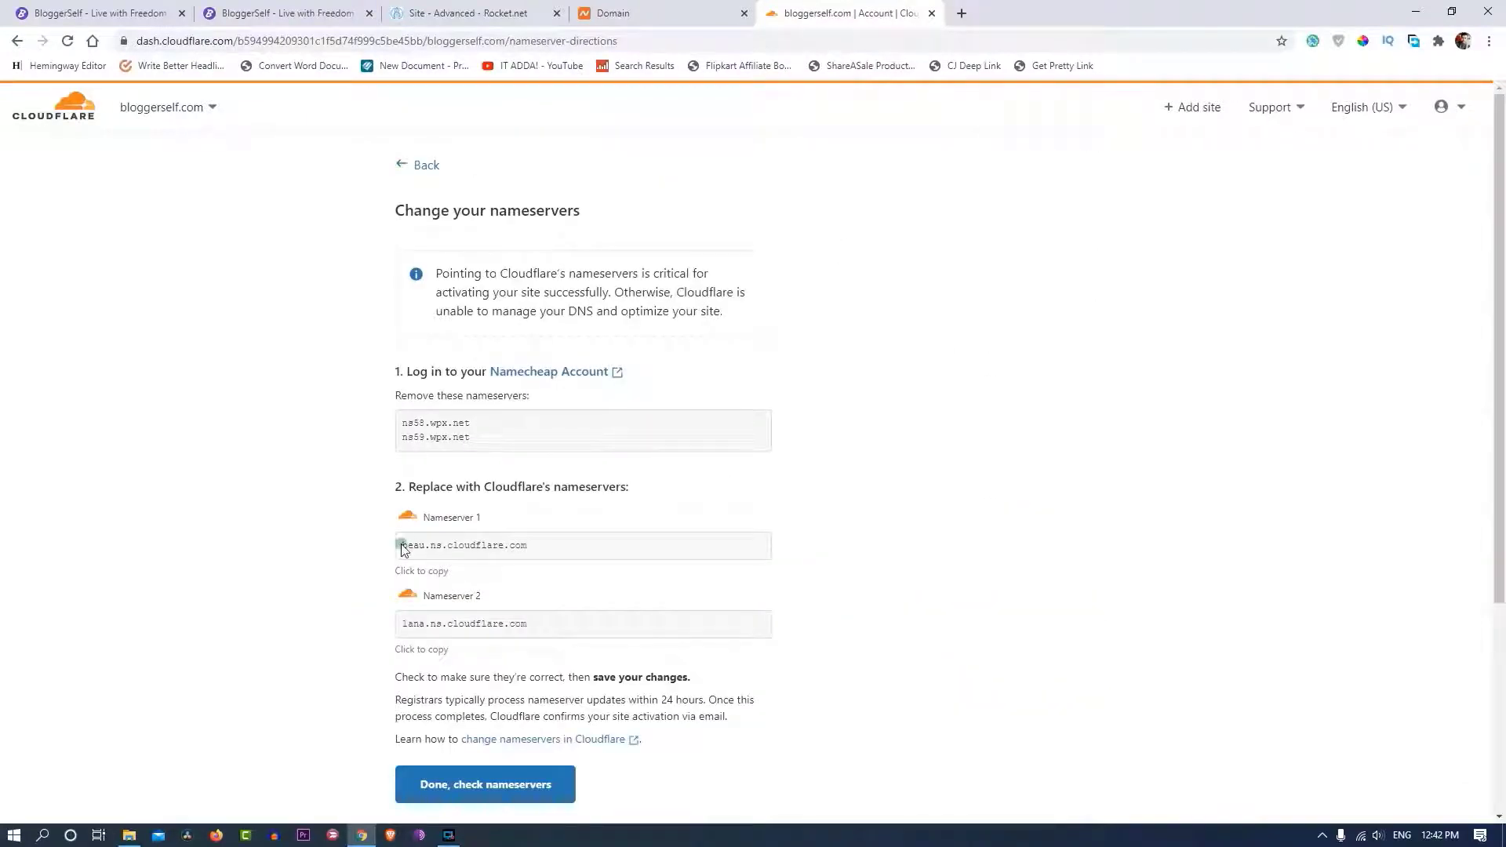
drag(403, 548, 519, 545)
click(619, 12)
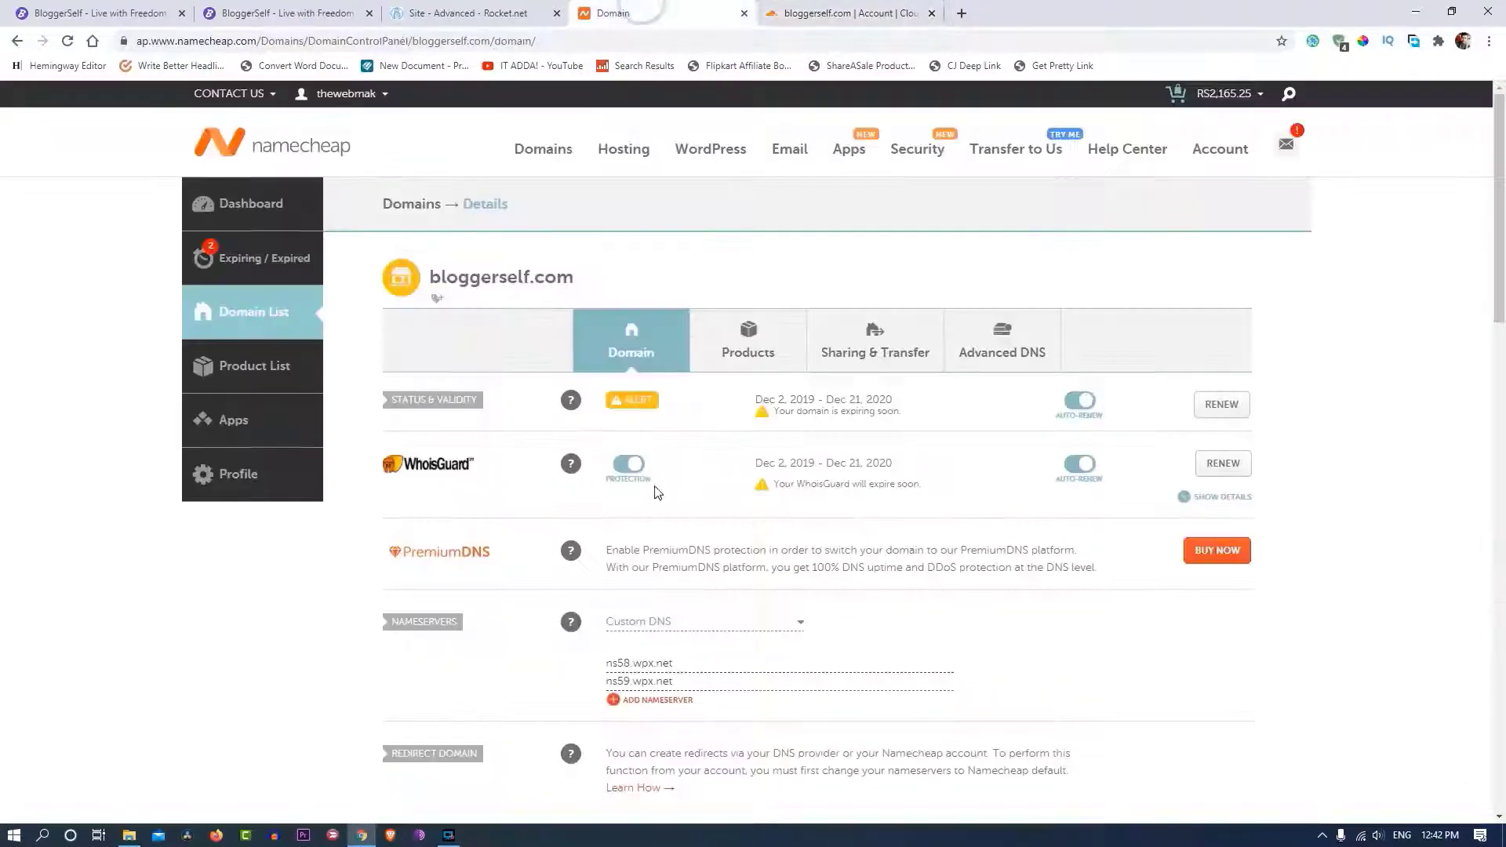
scroll(691, 421, down, 3)
click(690, 427)
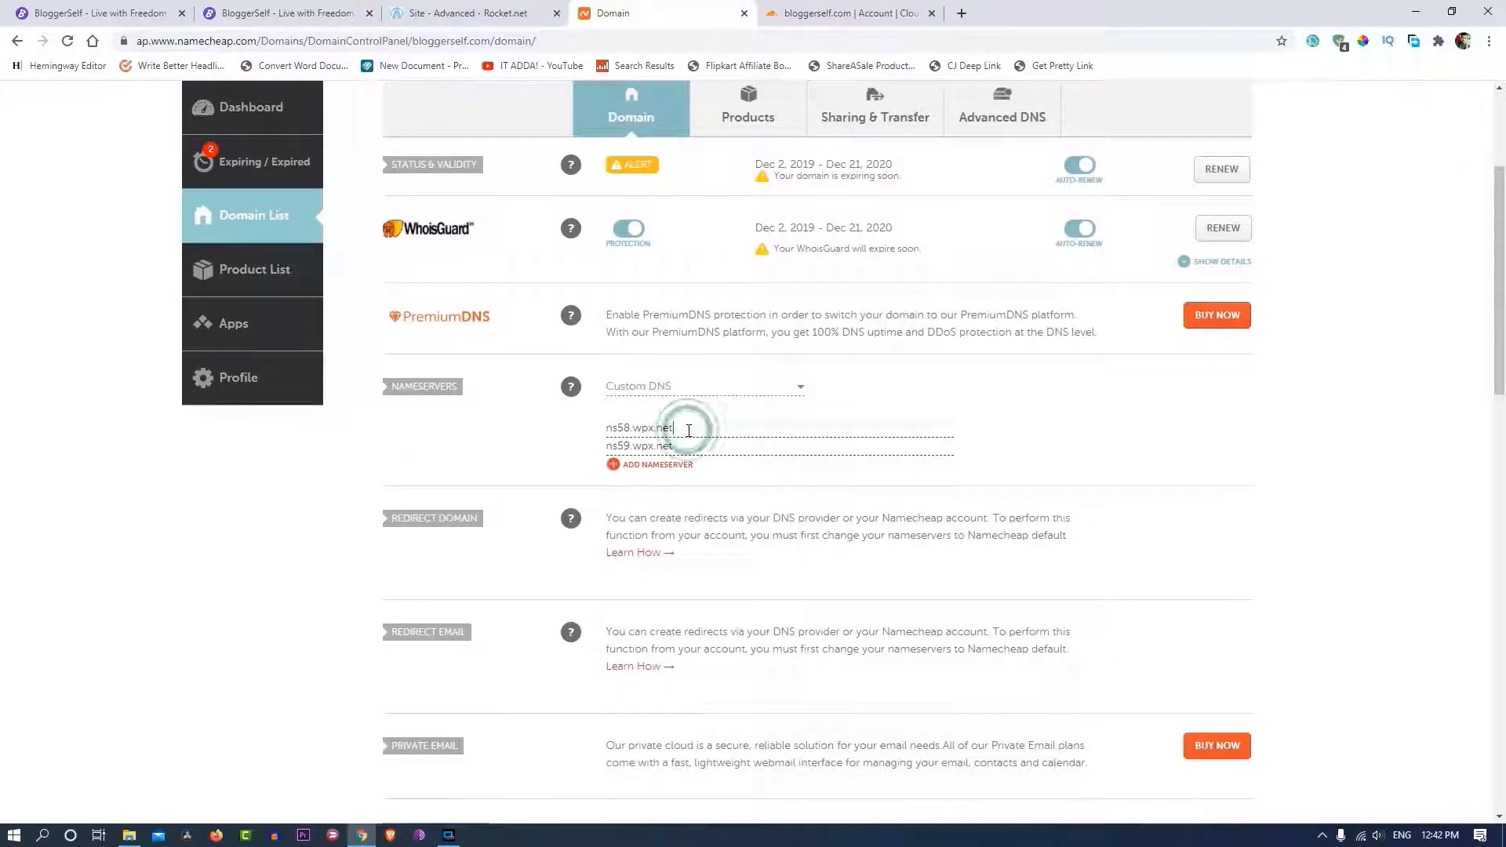
key(ctrl+a)
text(beau.ns.cloudflare.com)
- Replace ns59.wpx.net with lana.ns.cloudflare.com and save the custom nameservers
click(844, 14)
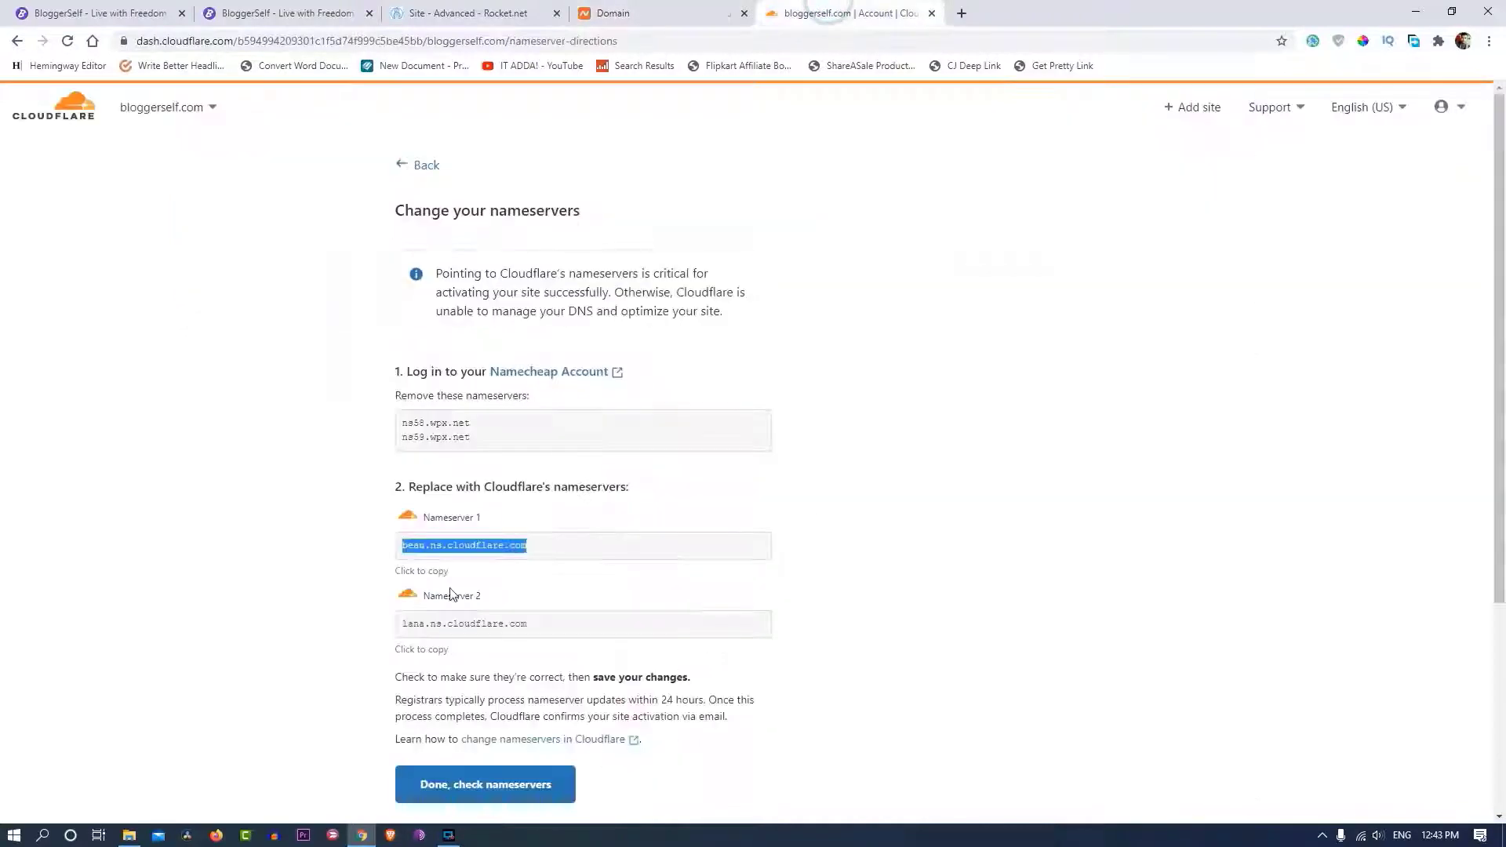
drag(398, 623, 537, 625)
key(ctrl+c)
click(620, 12)
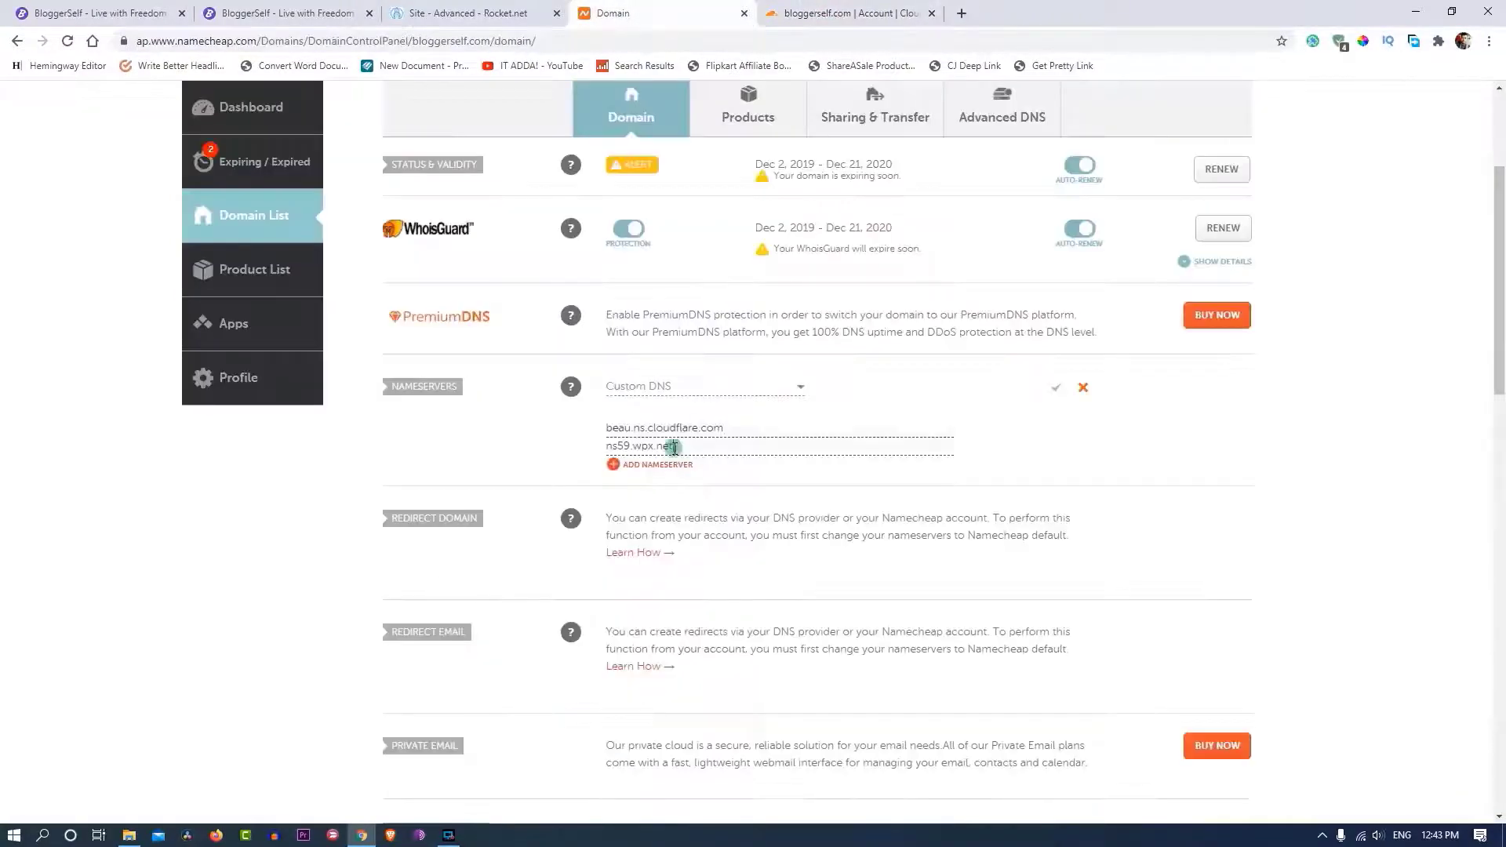
click(674, 447)
key(ctrl+a)
key(ctrl+v)
key(Return)
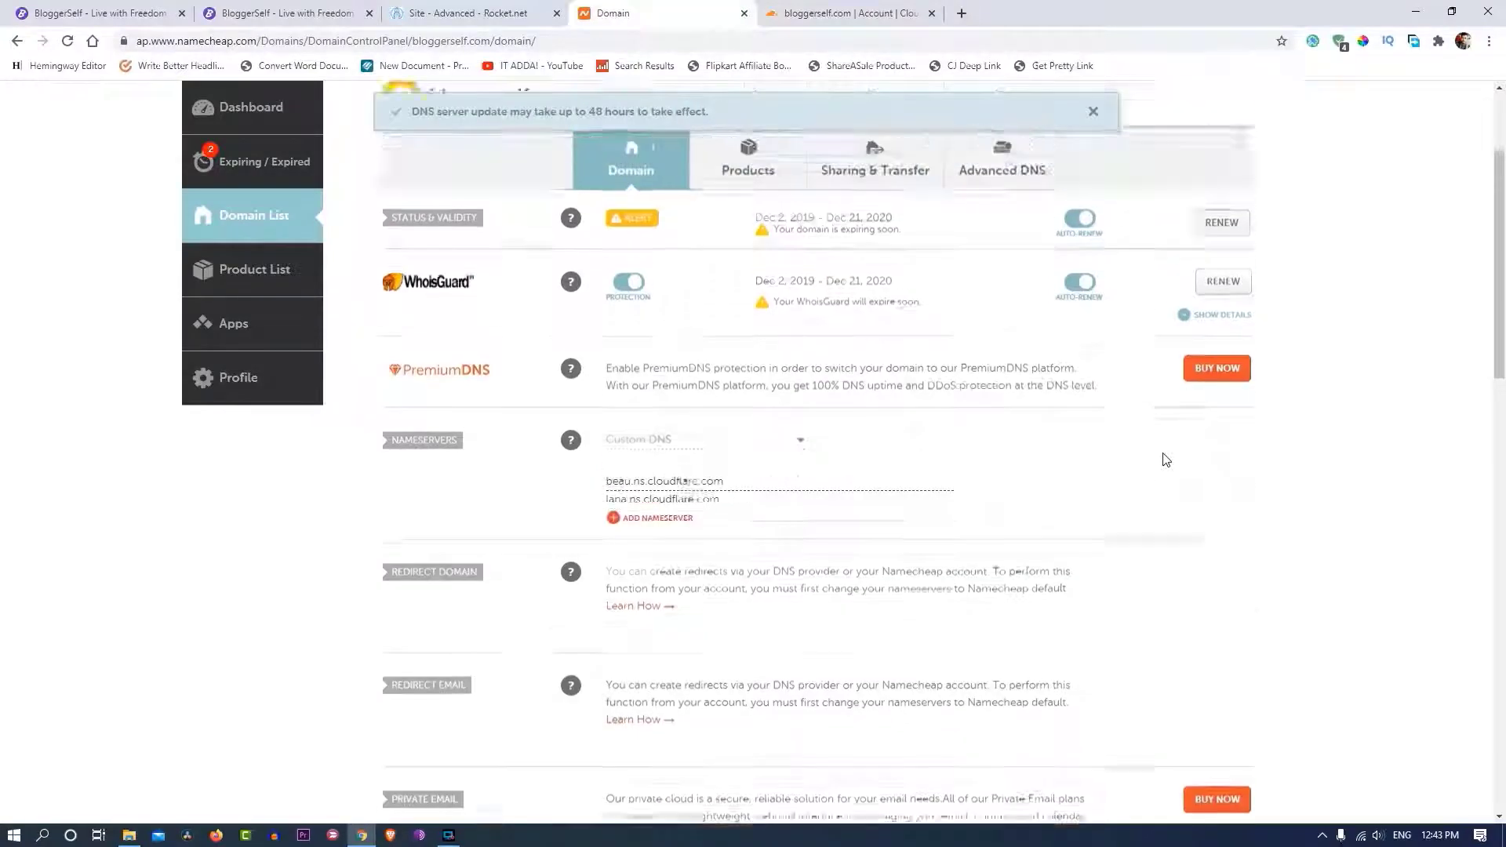
click(779, 20)
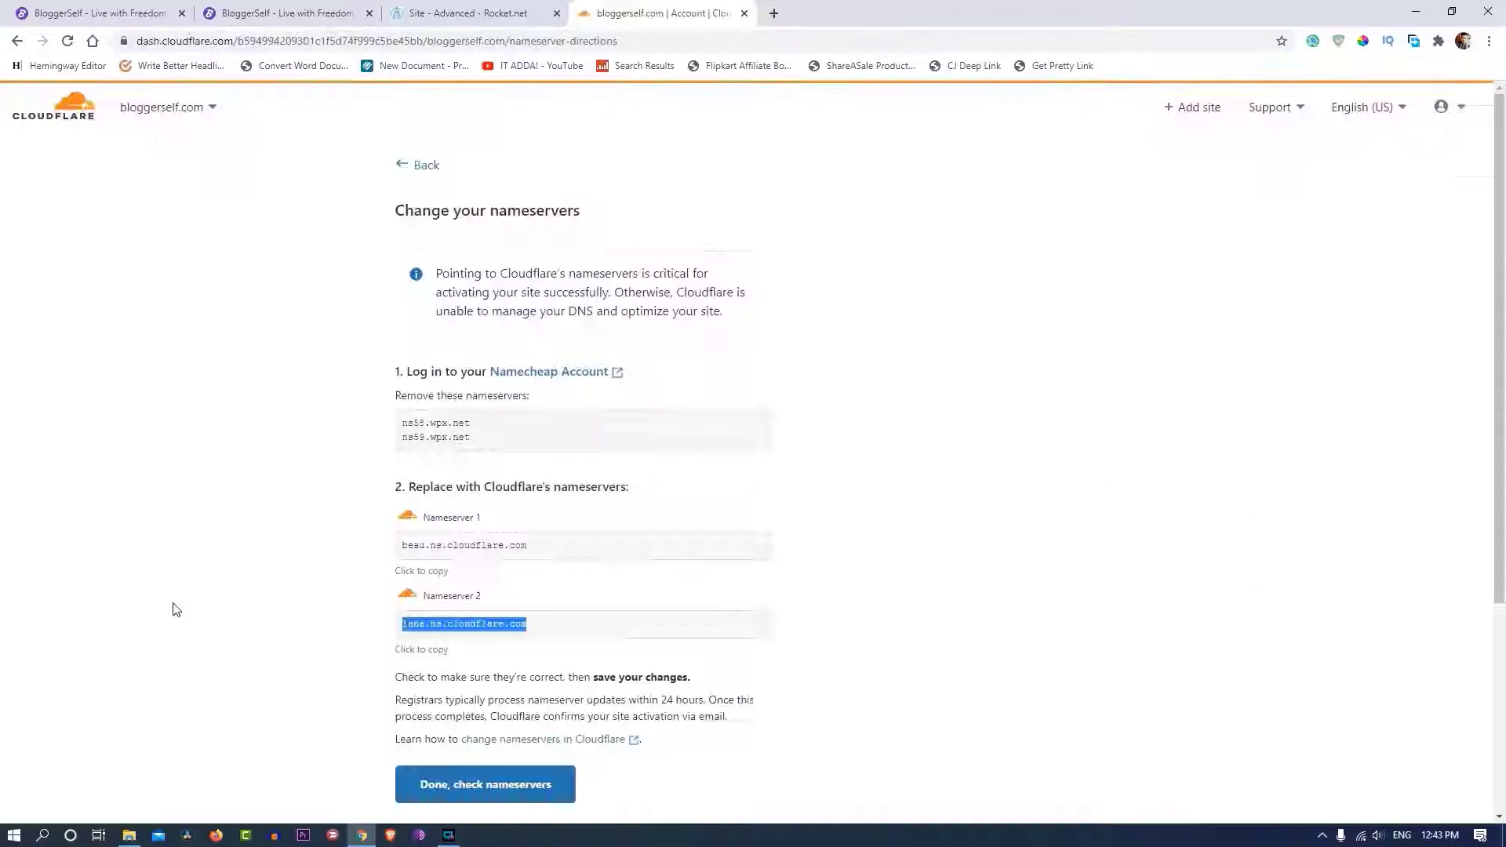
- Confirm the nameserver change and turn on Always Use HTTPS in Cloudflare's quick start guide
scroll(683, 373, down, 3)
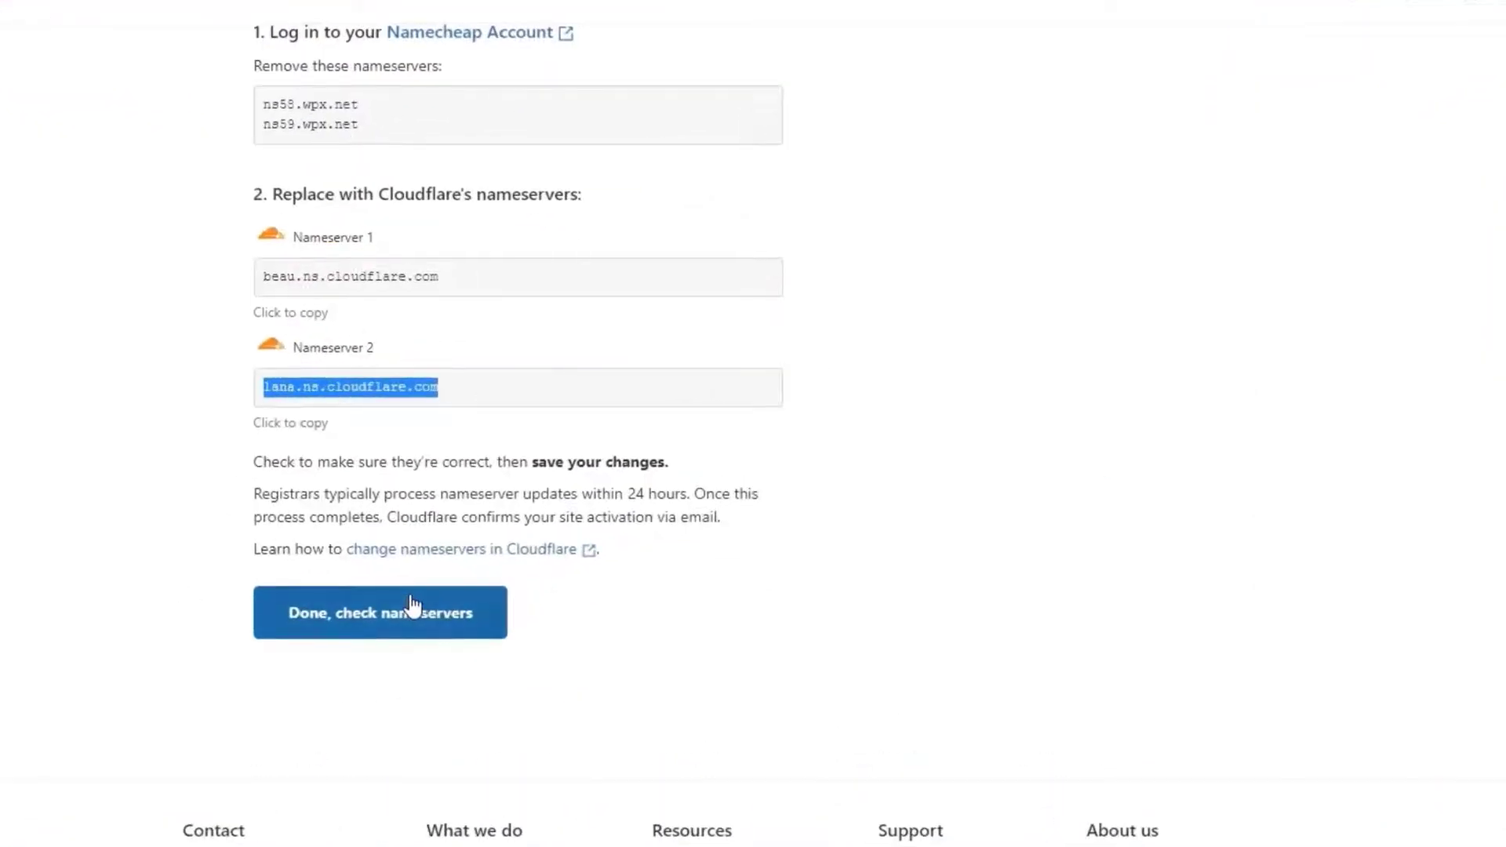
click(411, 611)
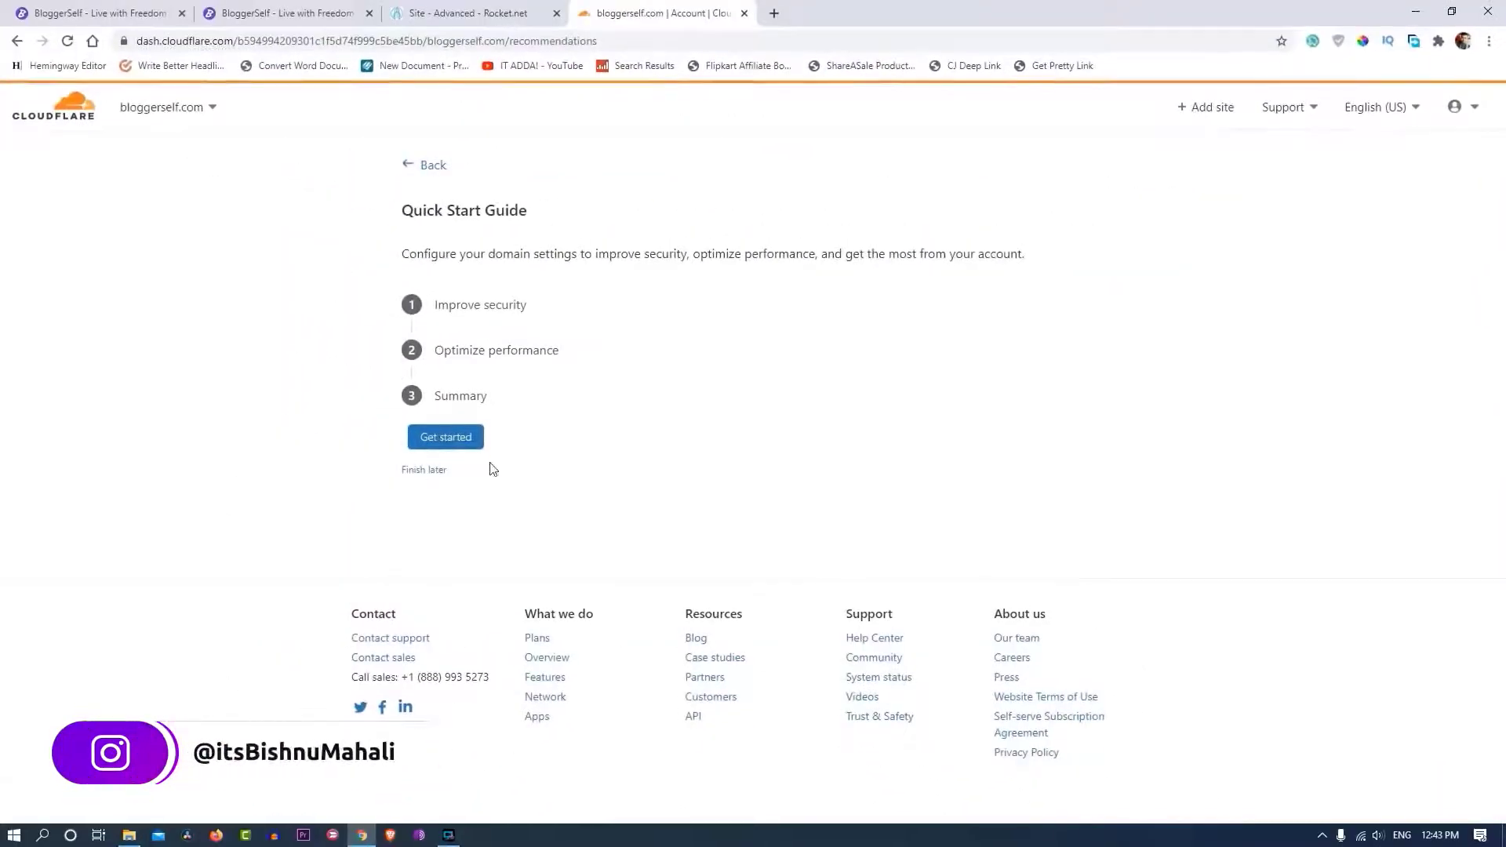
click(459, 454)
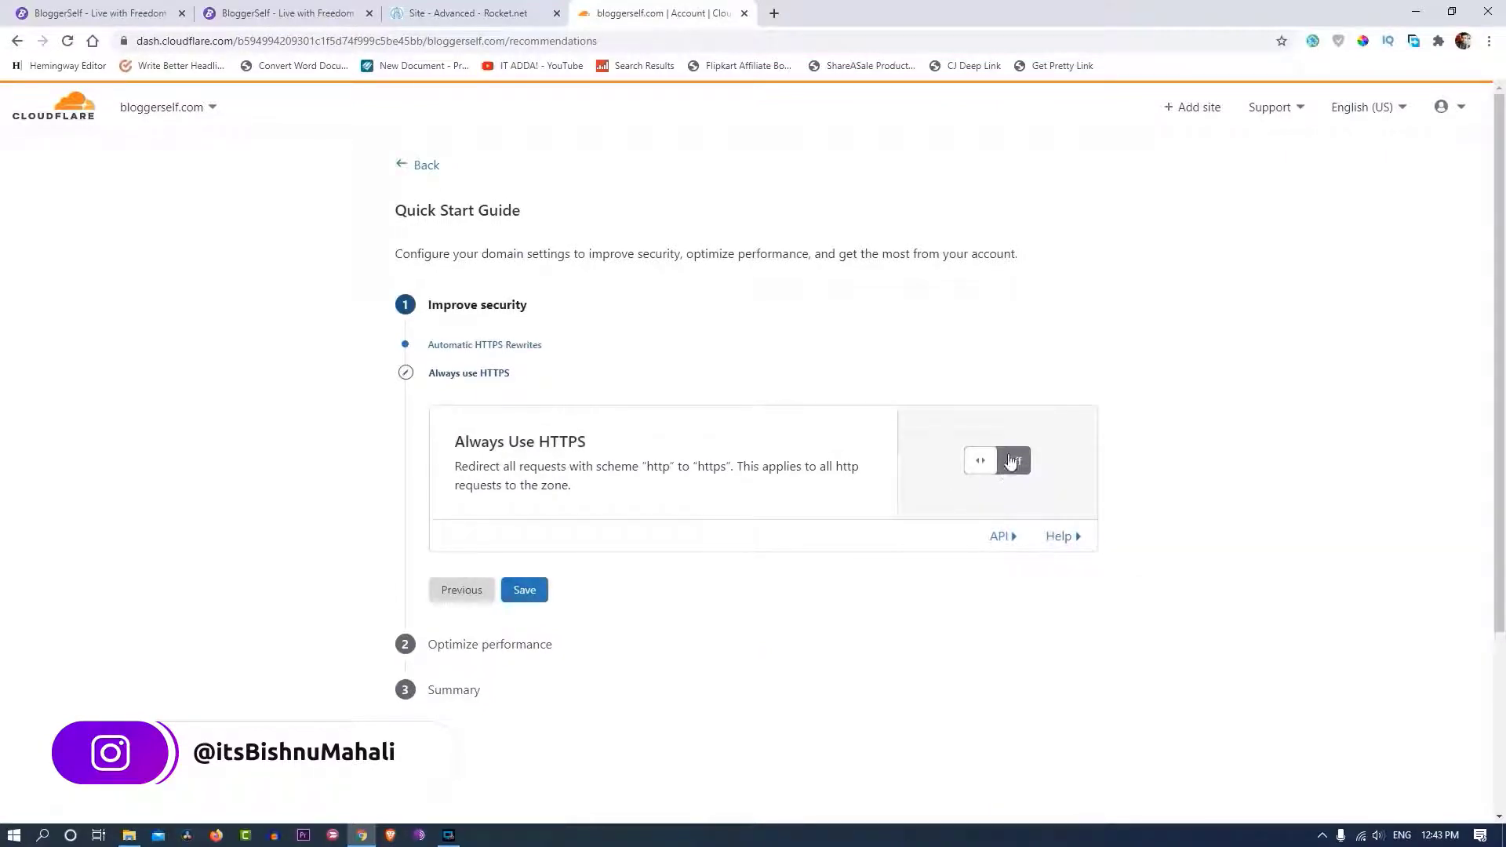
click(1012, 462)
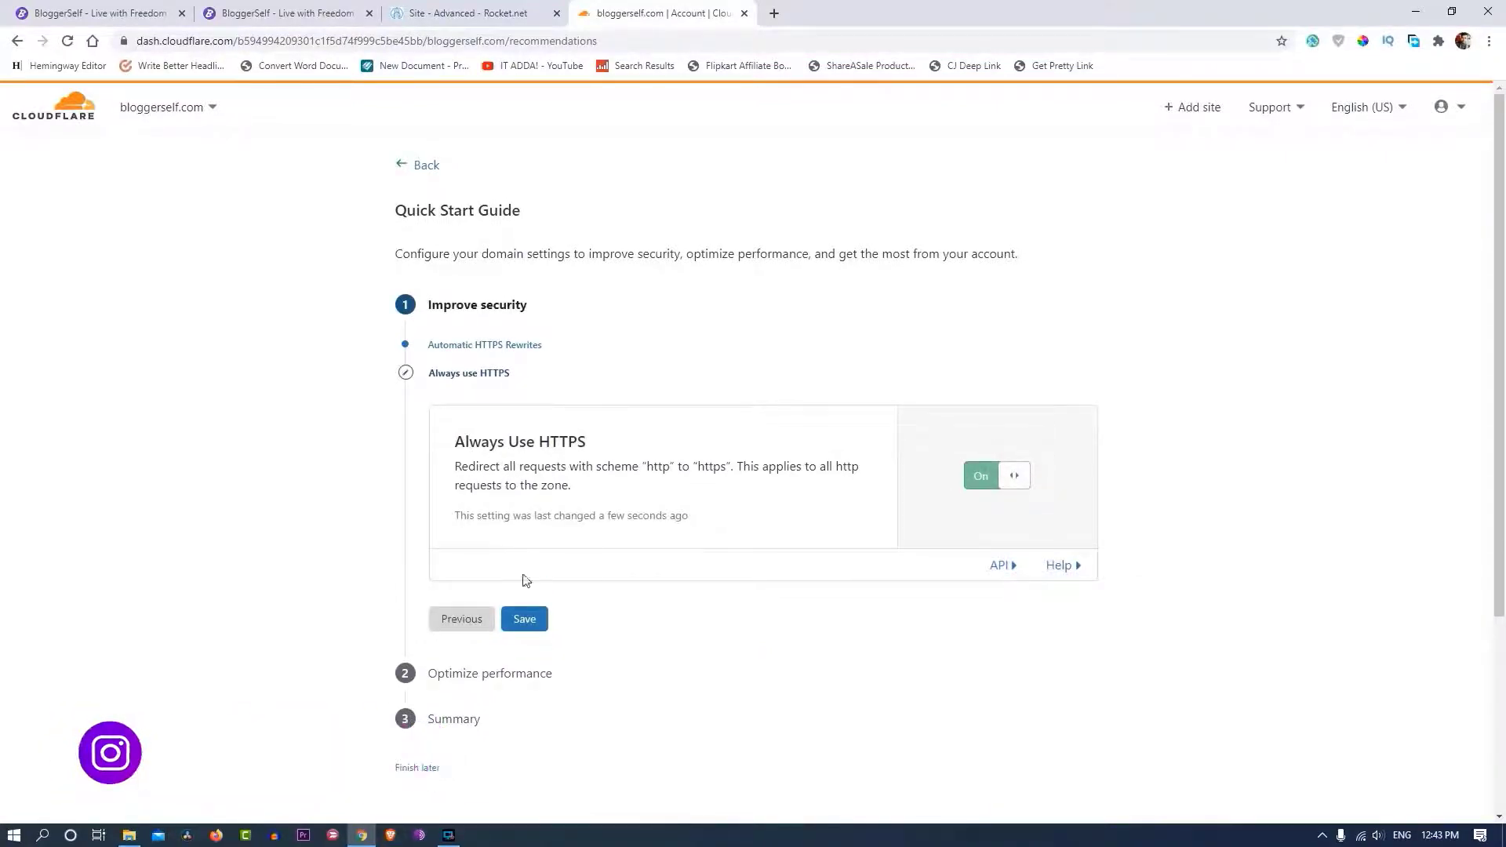
click(524, 619)
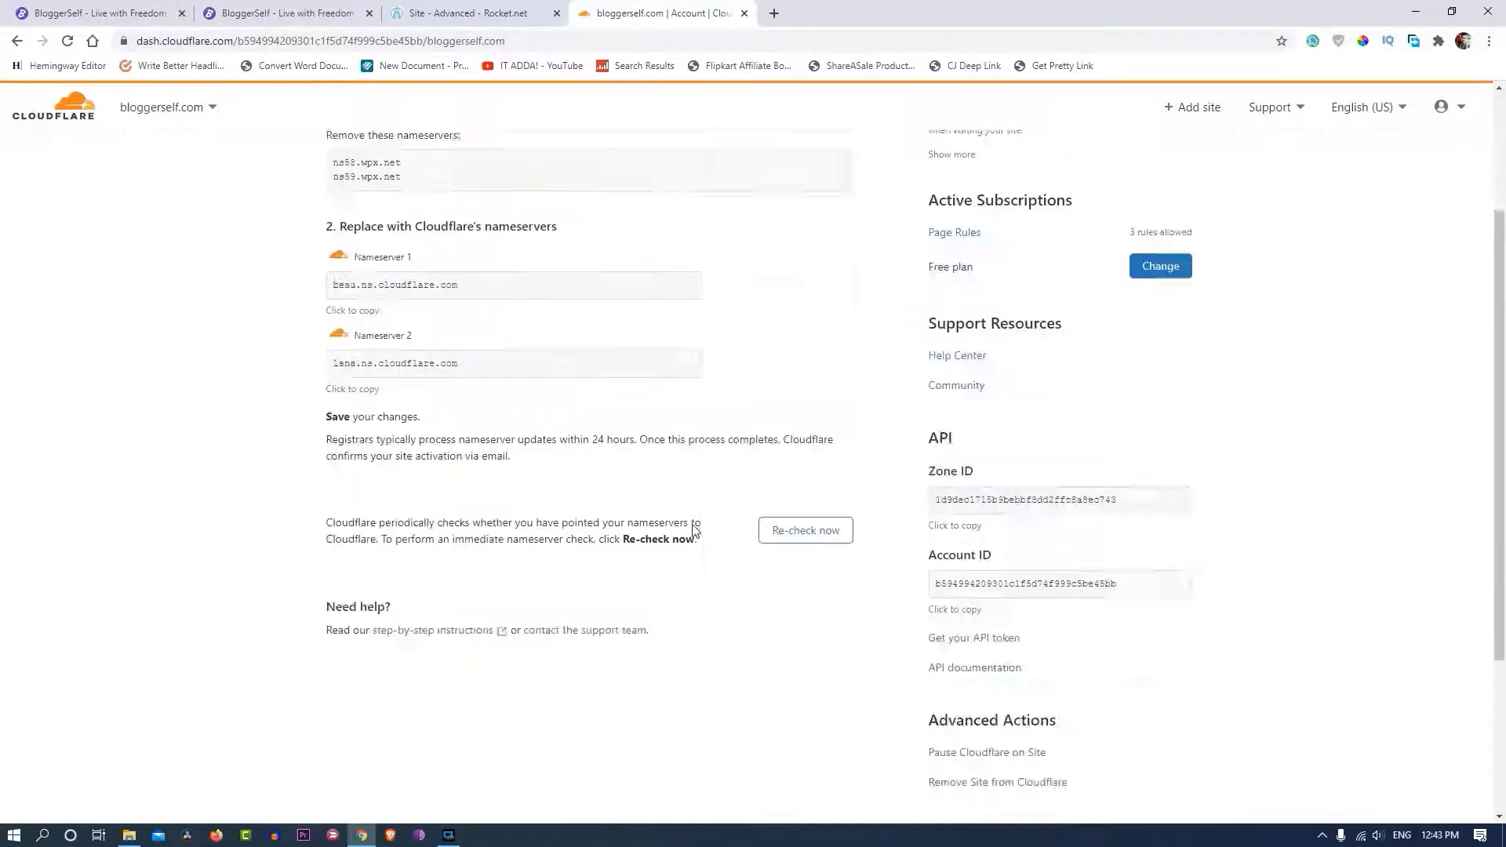
- Go to the DNS records page for bloggerself.com
scroll(726, 589, down, 3)
scroll(729, 588, up, 6)
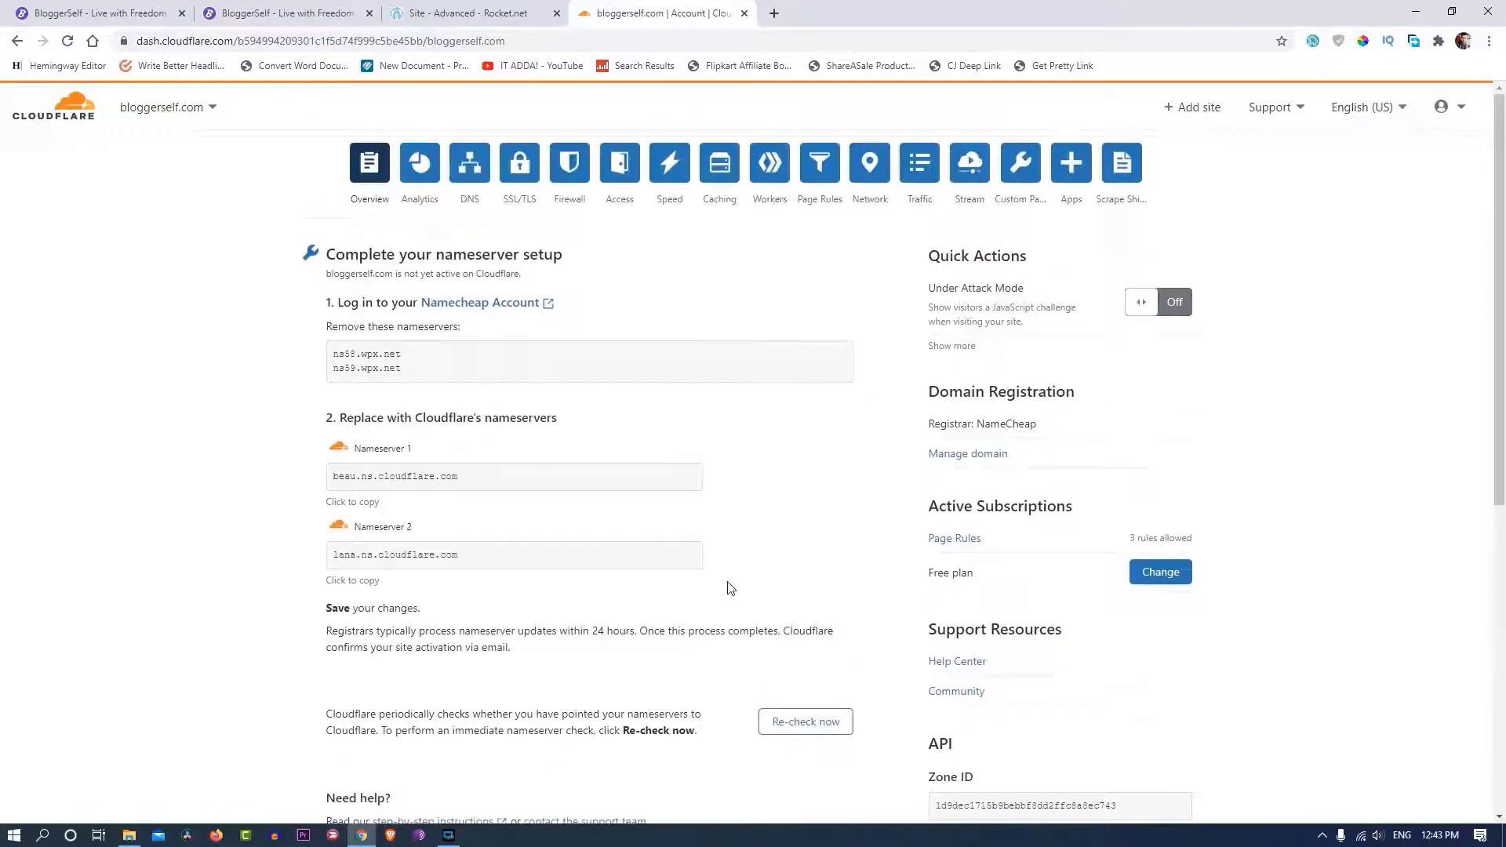
click(463, 180)
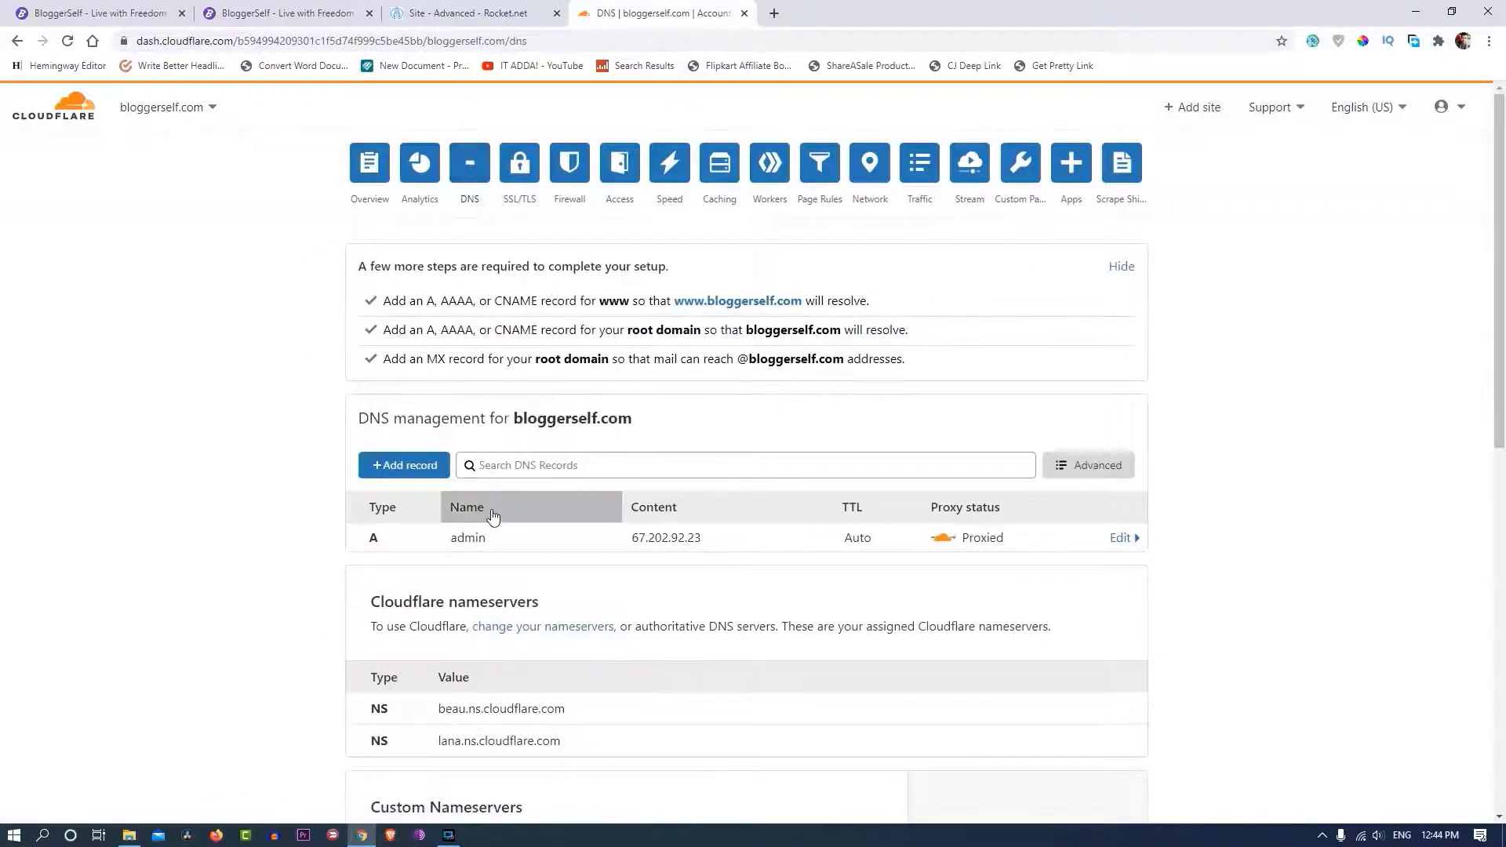
- Add a TXT record named @ holding Rocket.net's first SSL verification value
scroll(493, 514, down, 5)
scroll(494, 515, down, 3)
scroll(494, 515, up, 11)
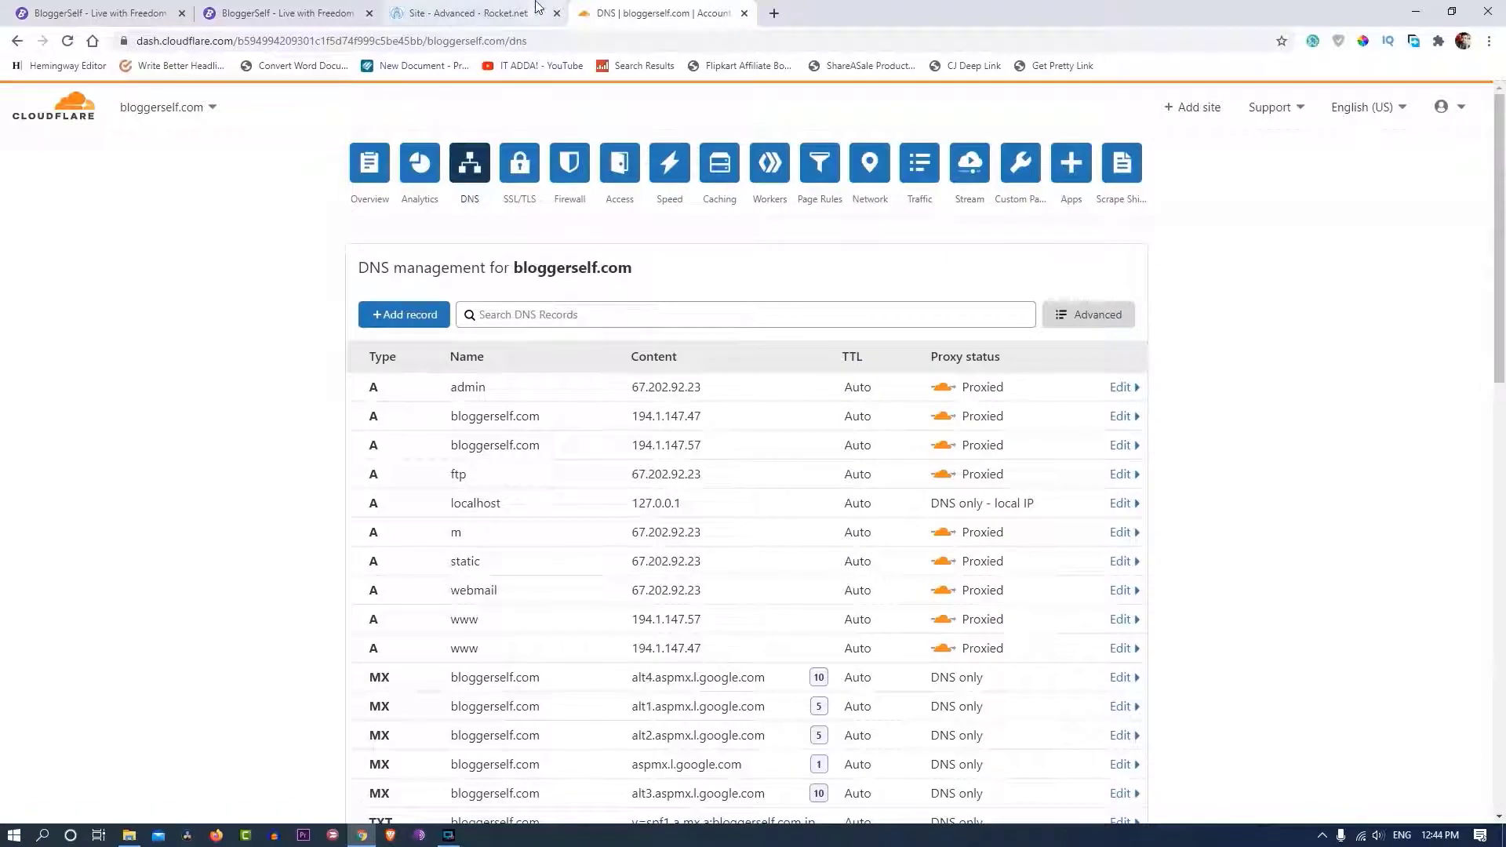
click(470, 13)
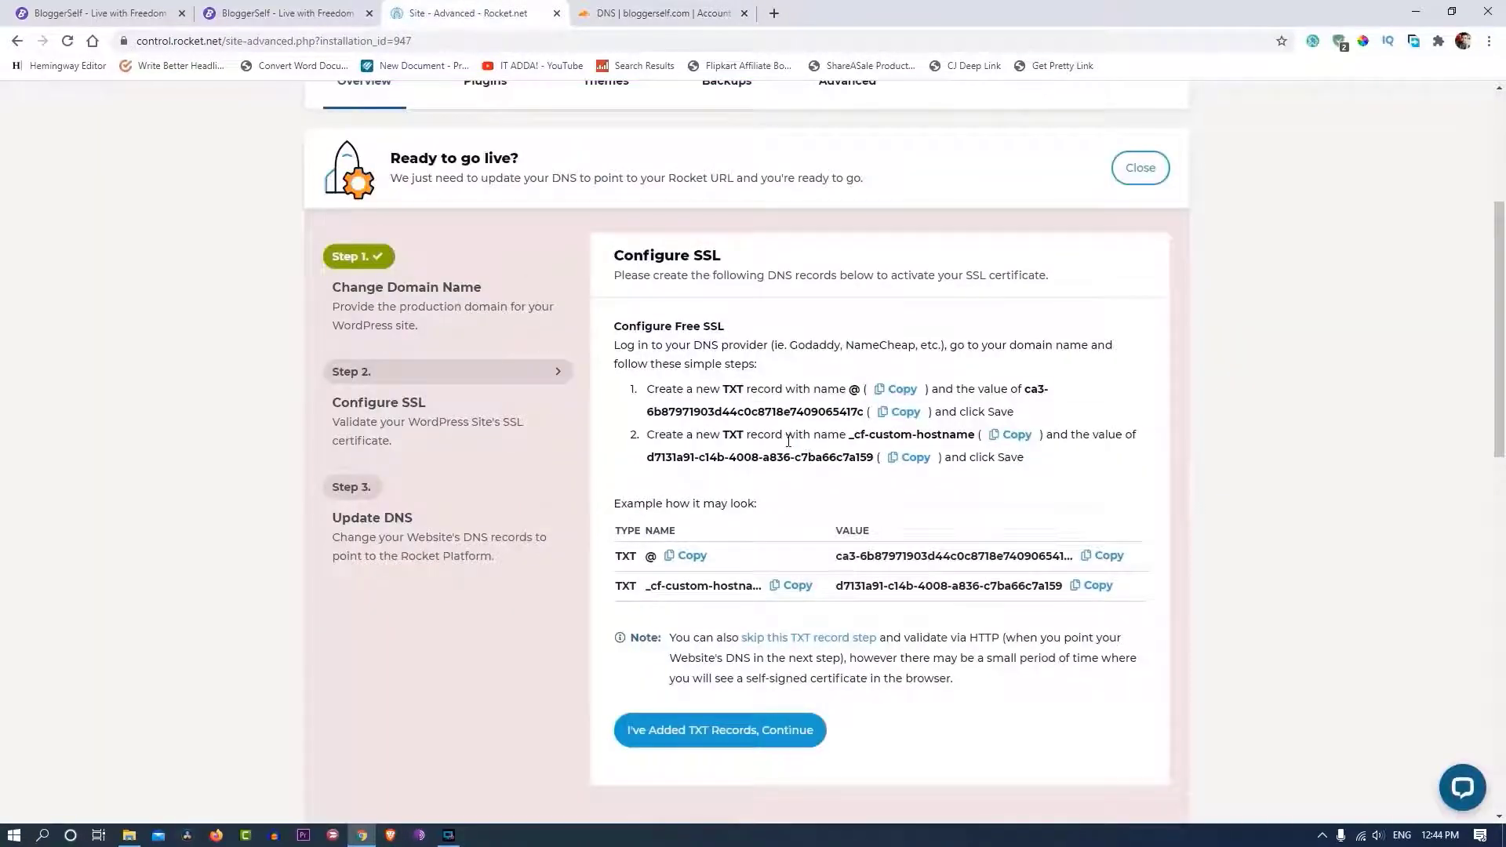
click(895, 389)
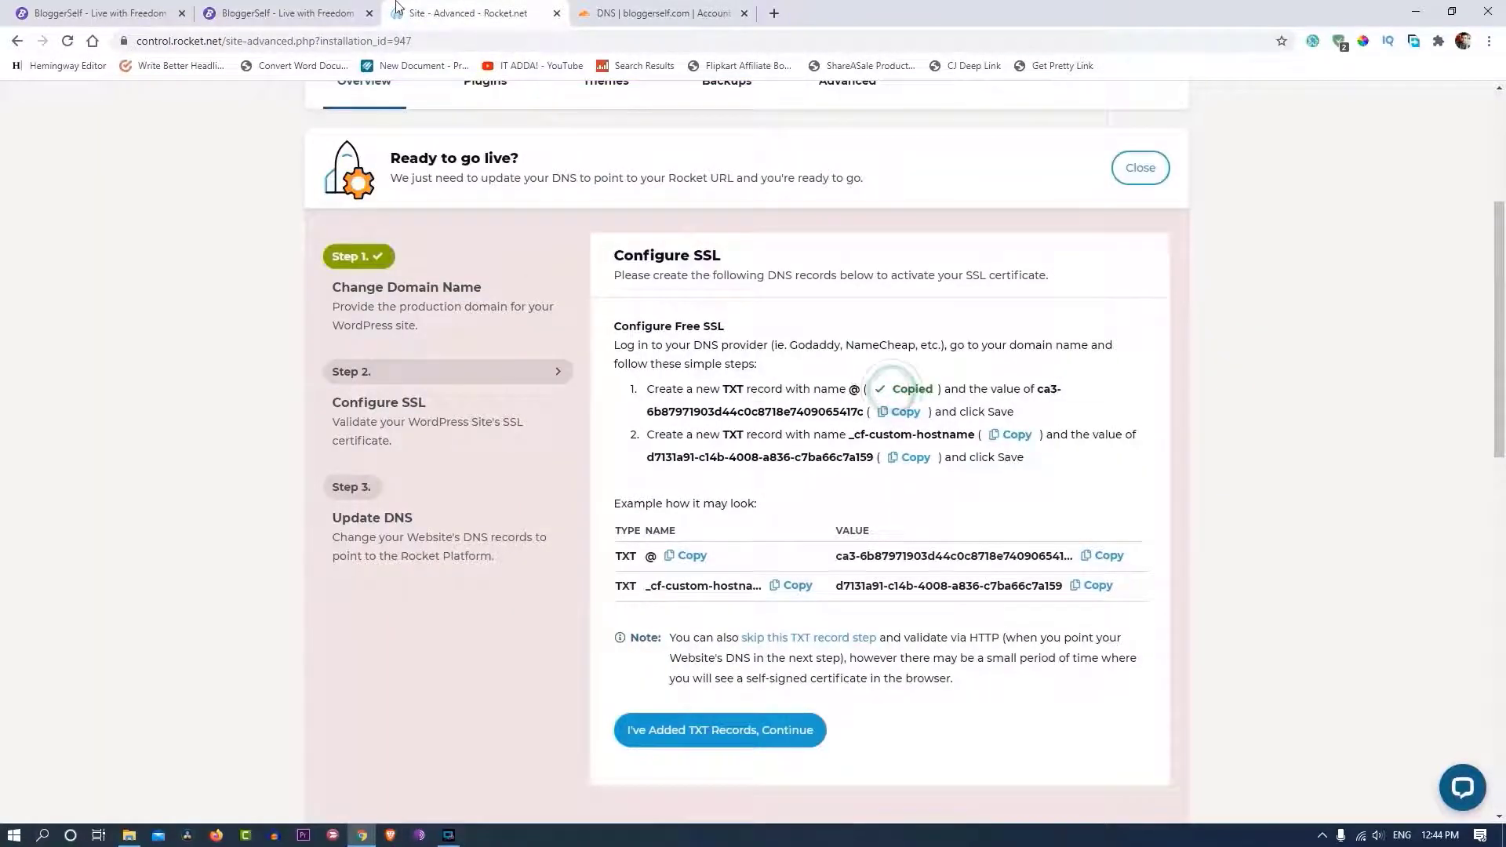
key(ctrl+Tab)
key(ctrl+v)
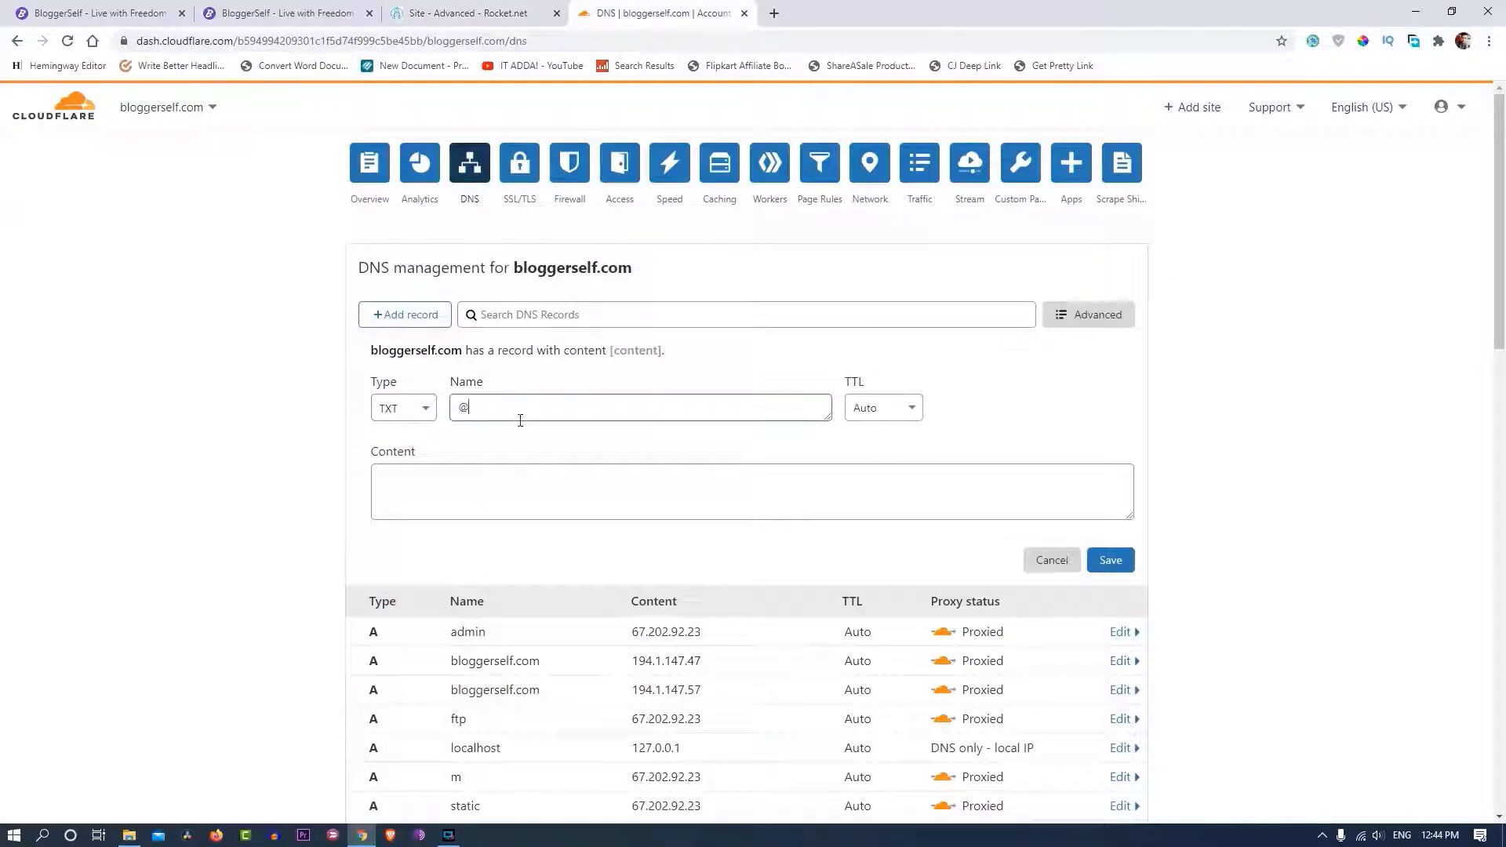
click(465, 7)
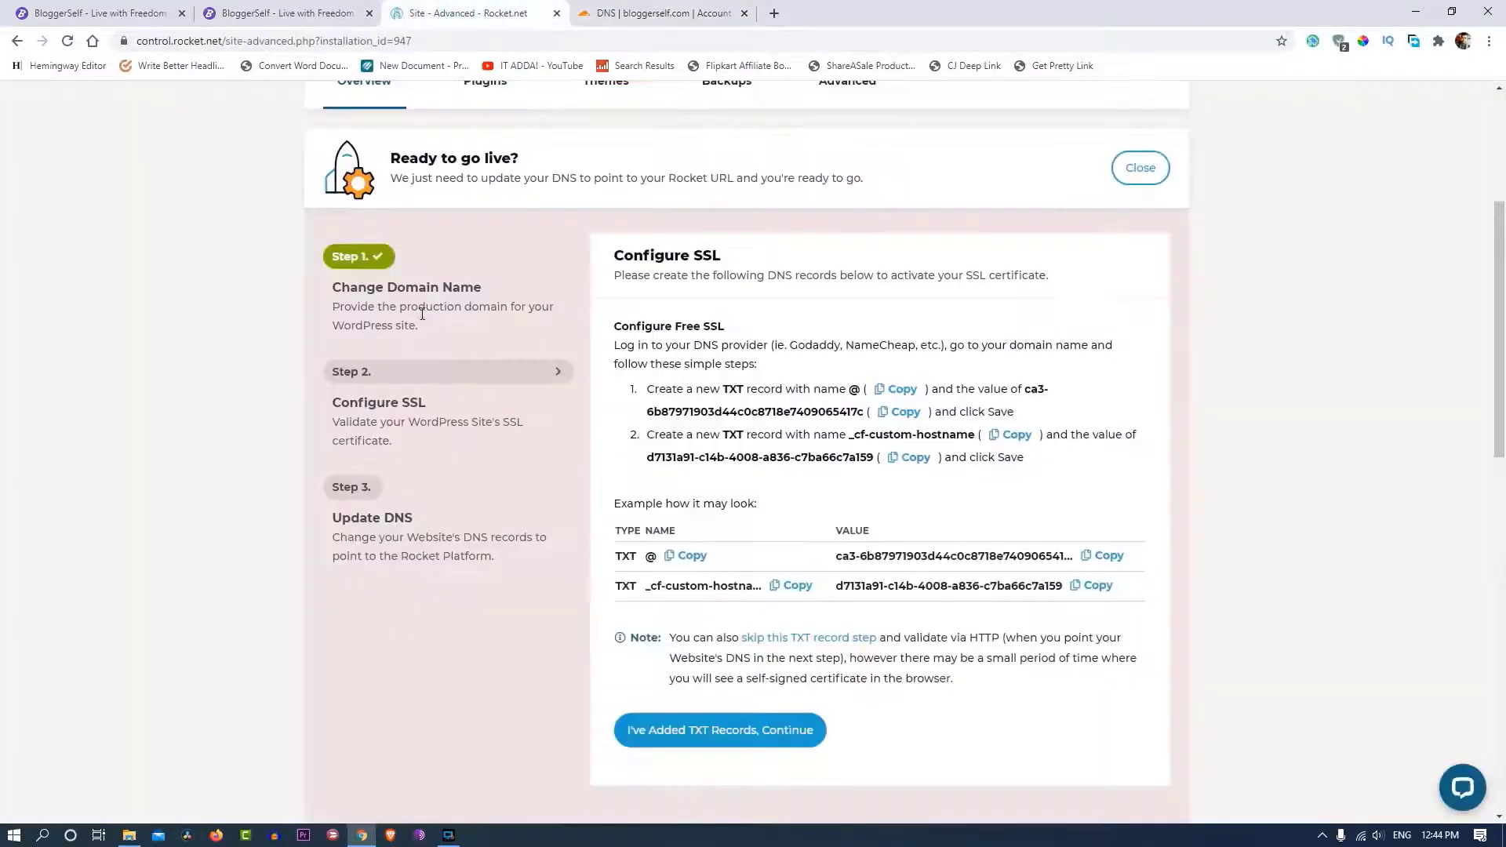
key(ctrl+Tab)
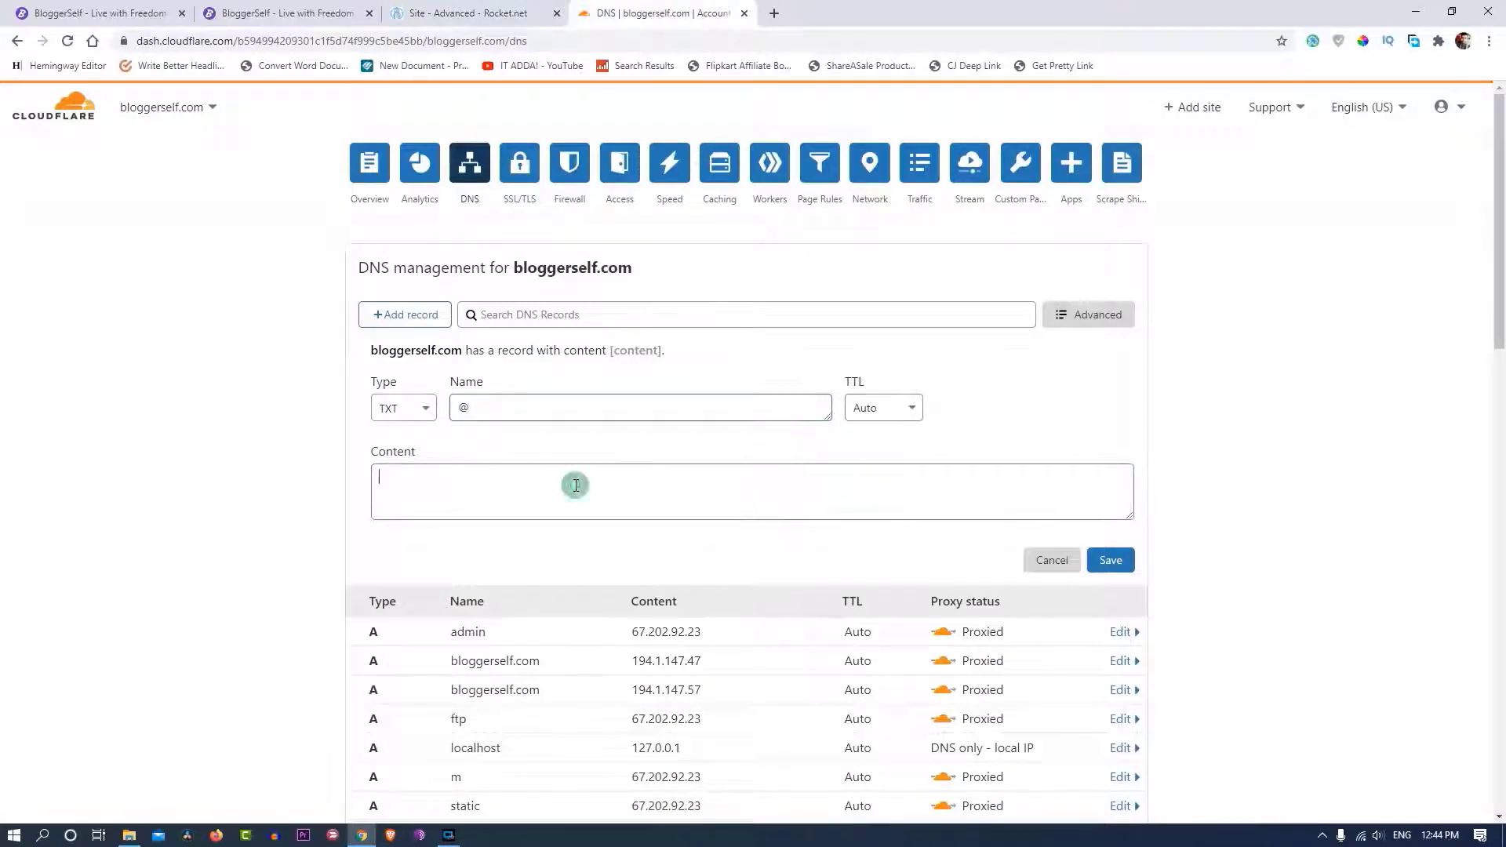
key(ctrl+v)
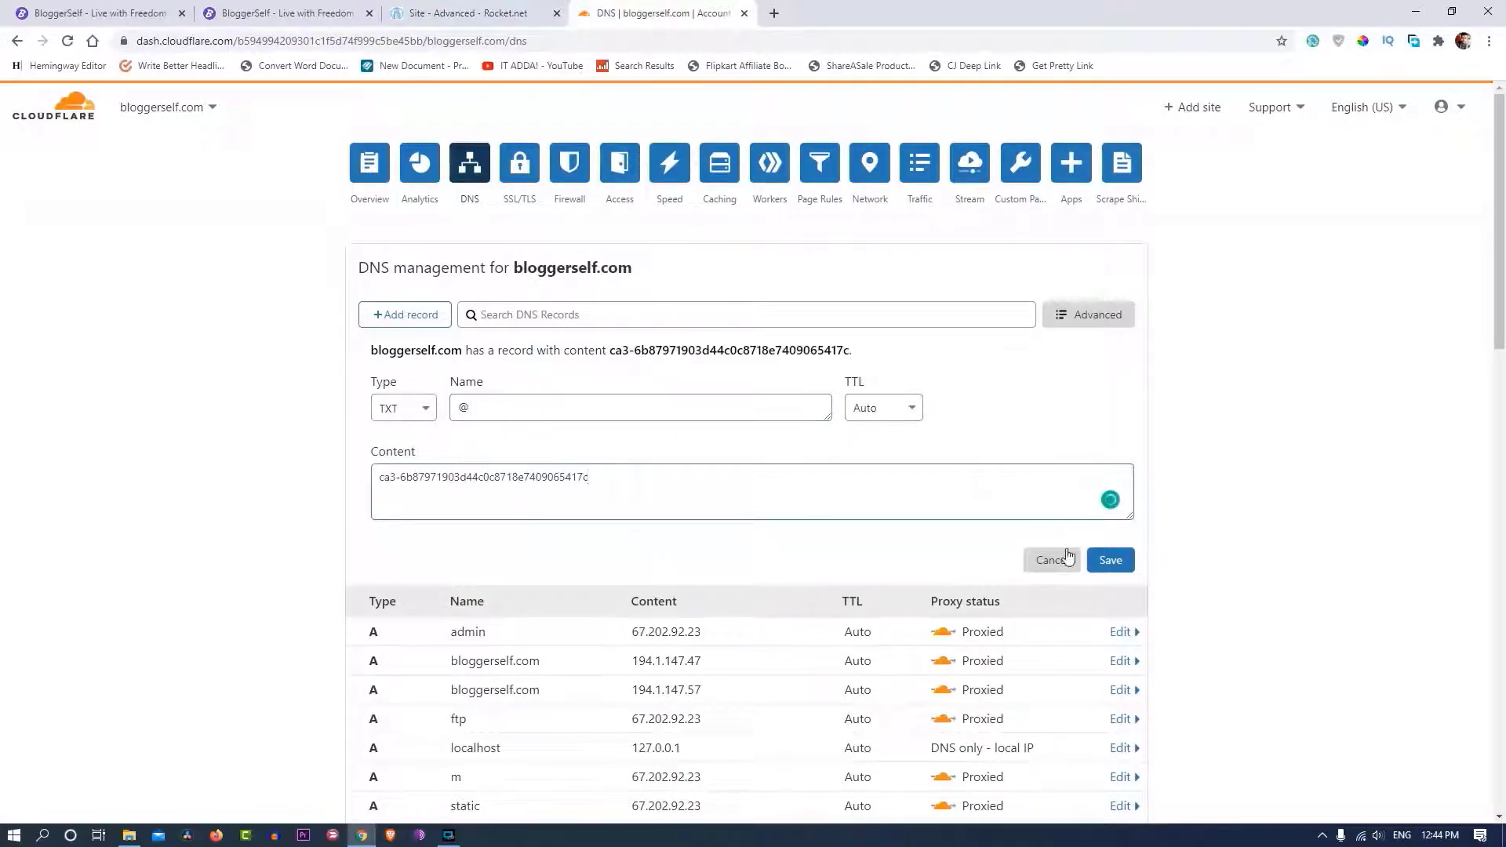
click(1111, 560)
- Add a TXT record named _cf-custom-hostname holding Rocket.net's second verification value
click(461, 9)
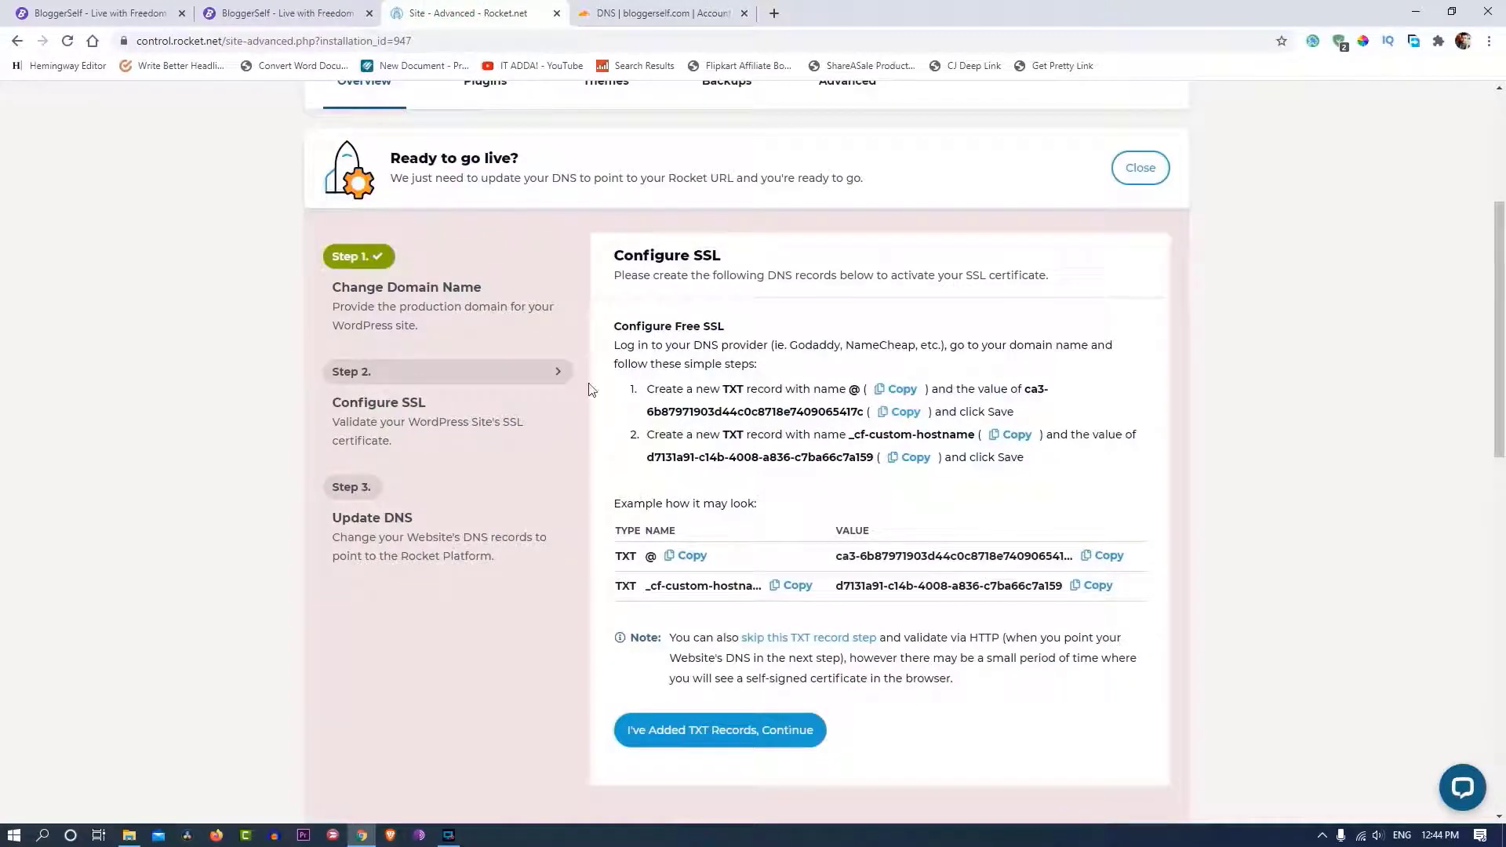
click(659, 12)
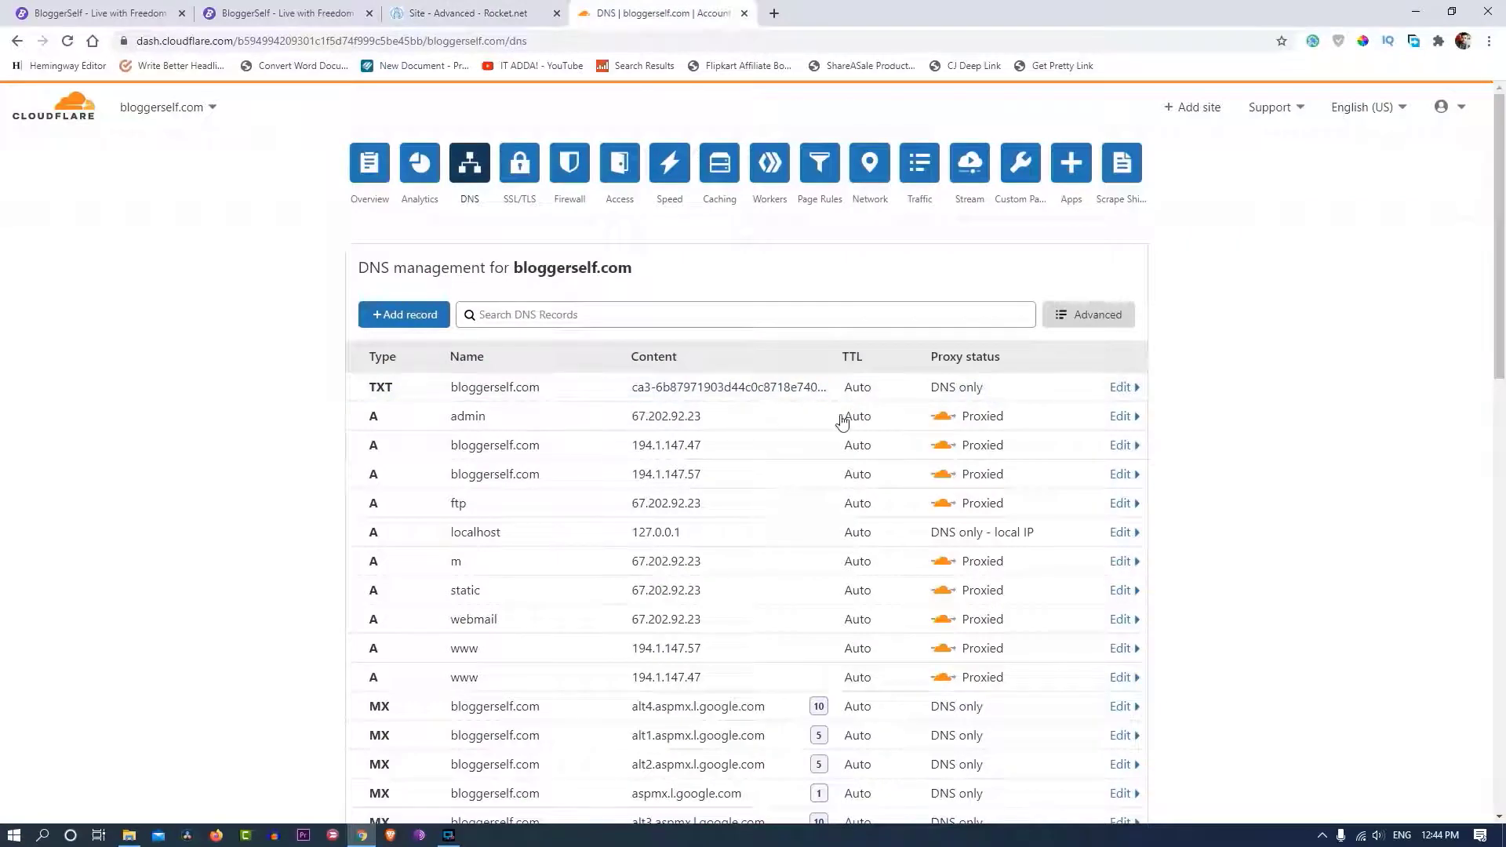
click(469, 12)
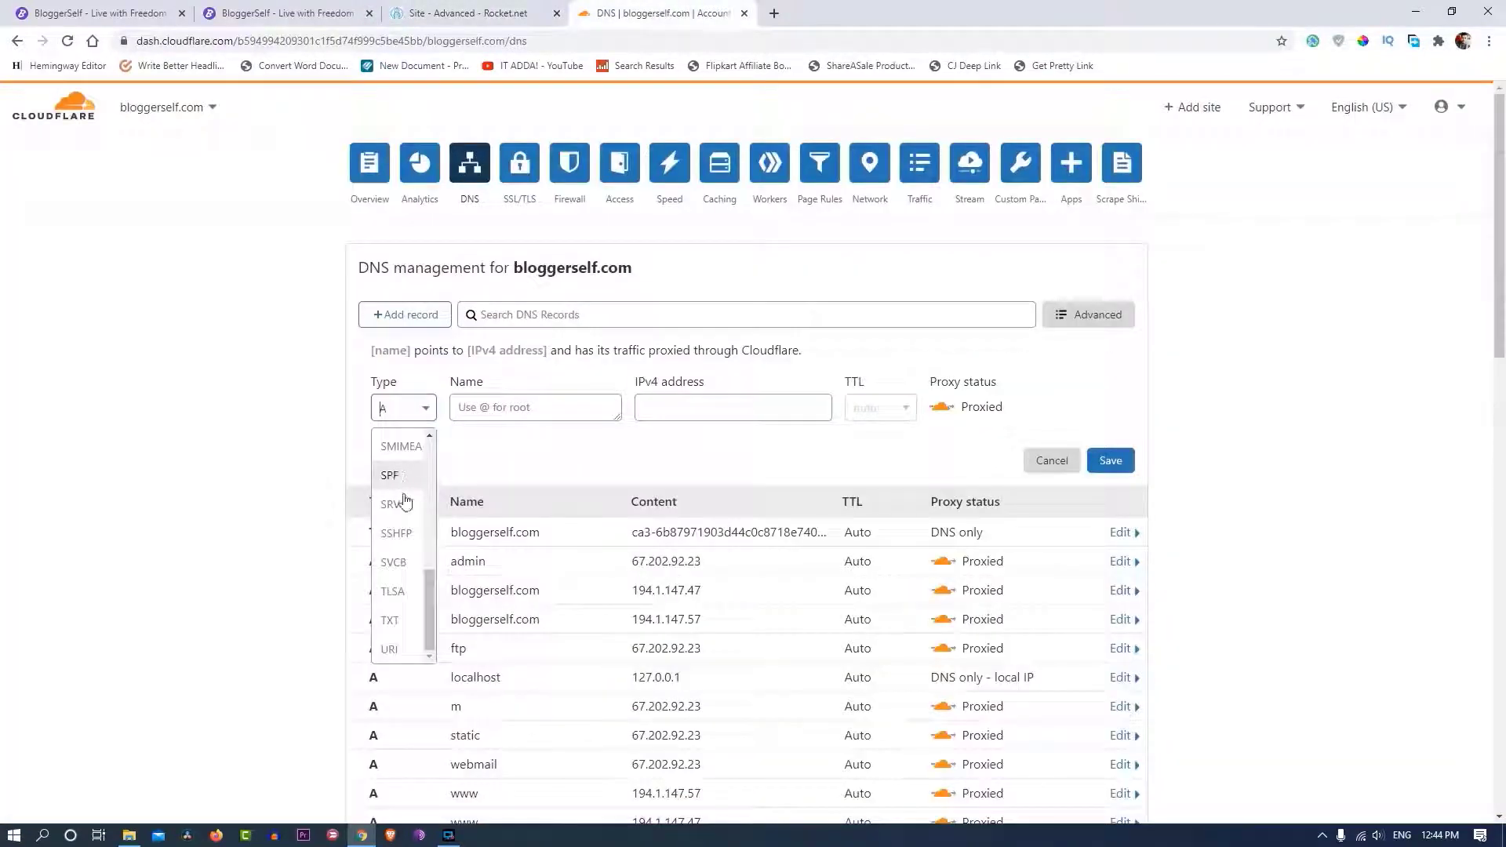
scroll(408, 620, down, 5)
click(390, 620)
key(ctrl+v)
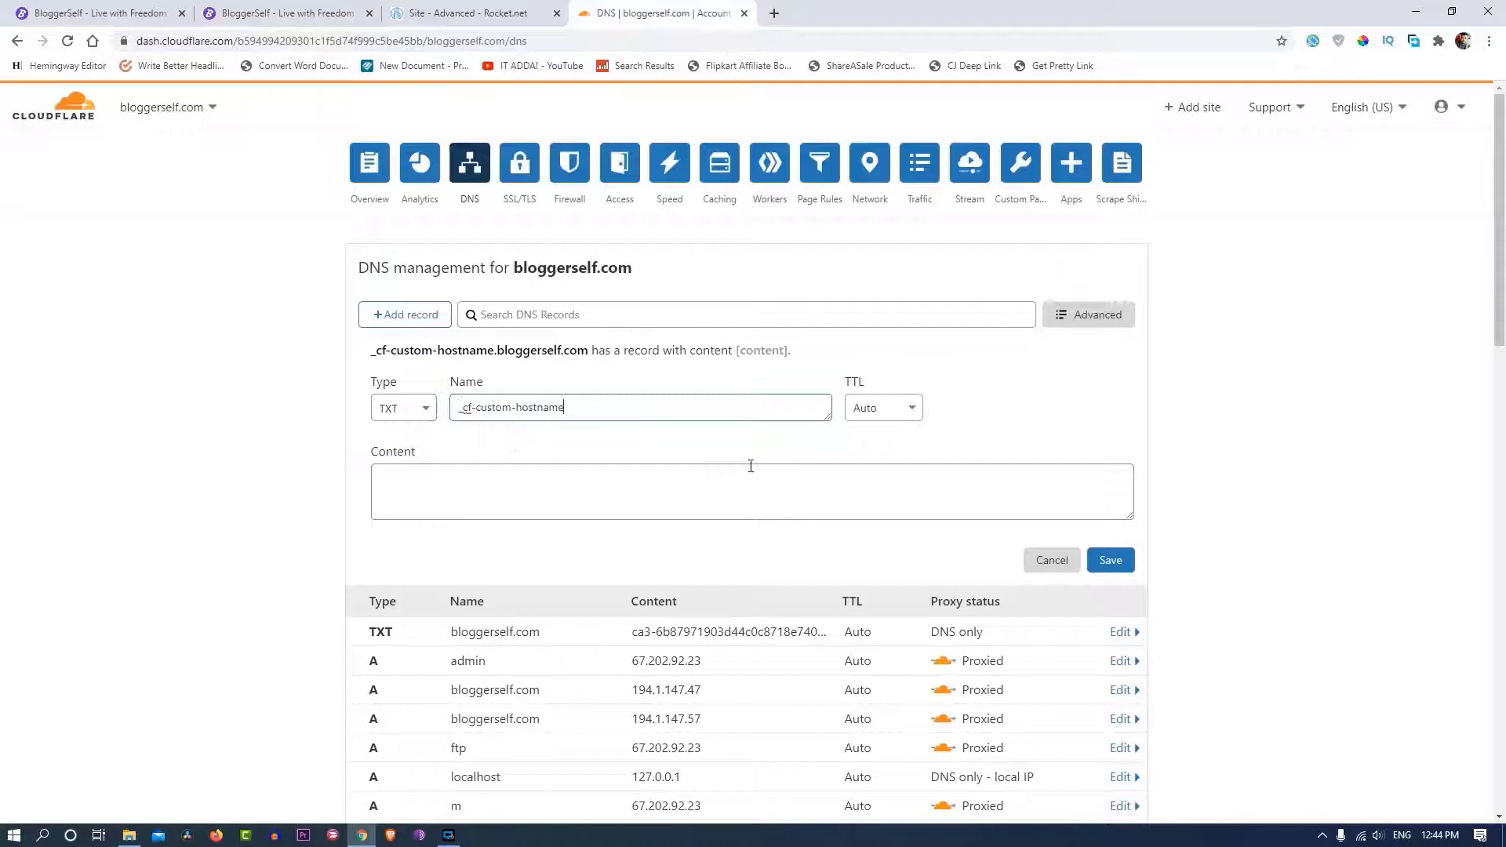
click(569, 11)
click(577, 8)
click(571, 479)
key(ctrl+v)
click(1110, 559)
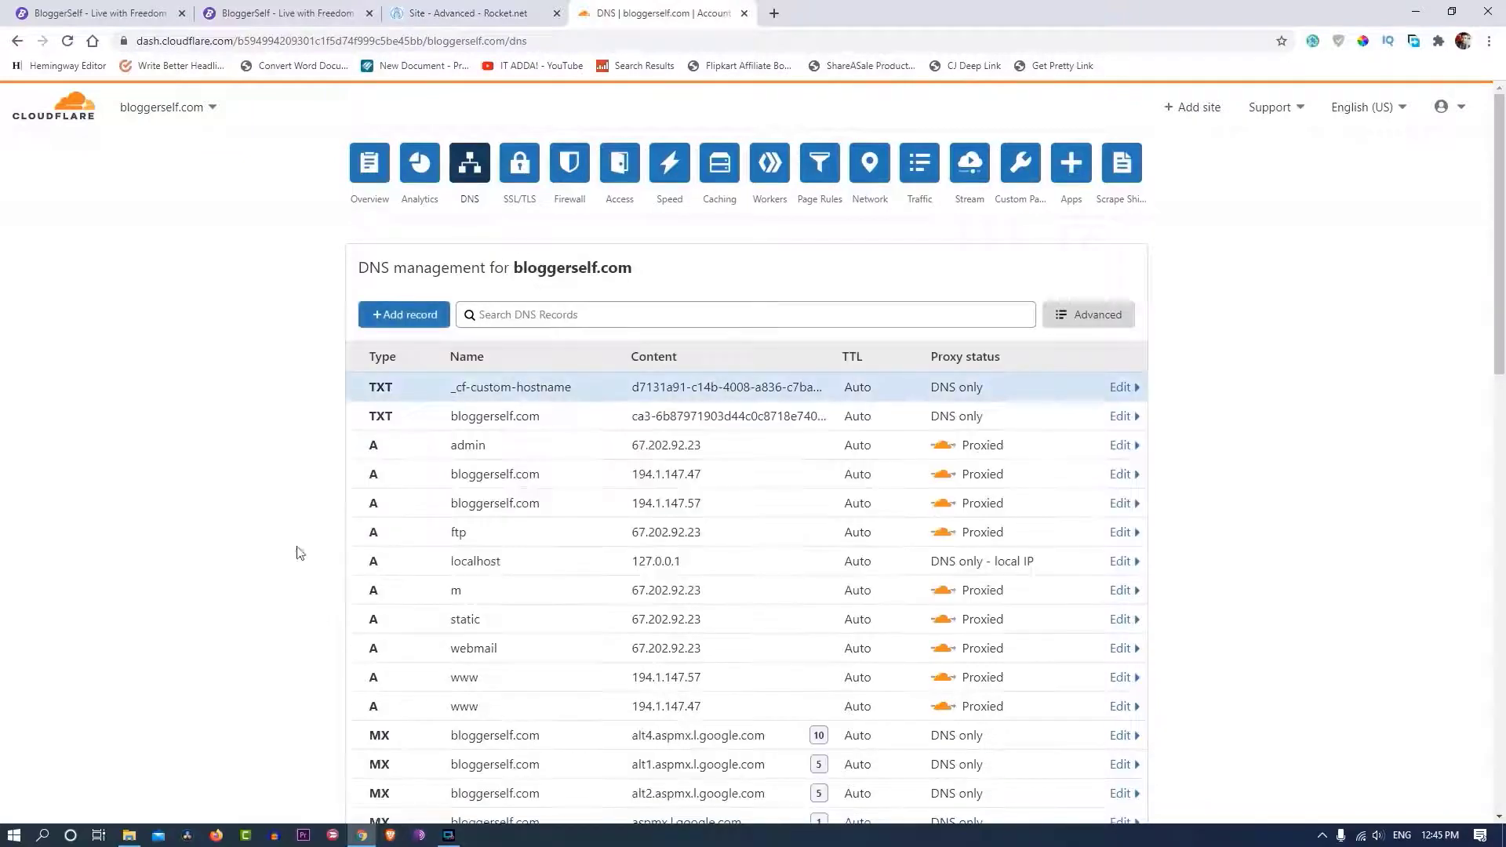
key(ctrl+shift+Tab)
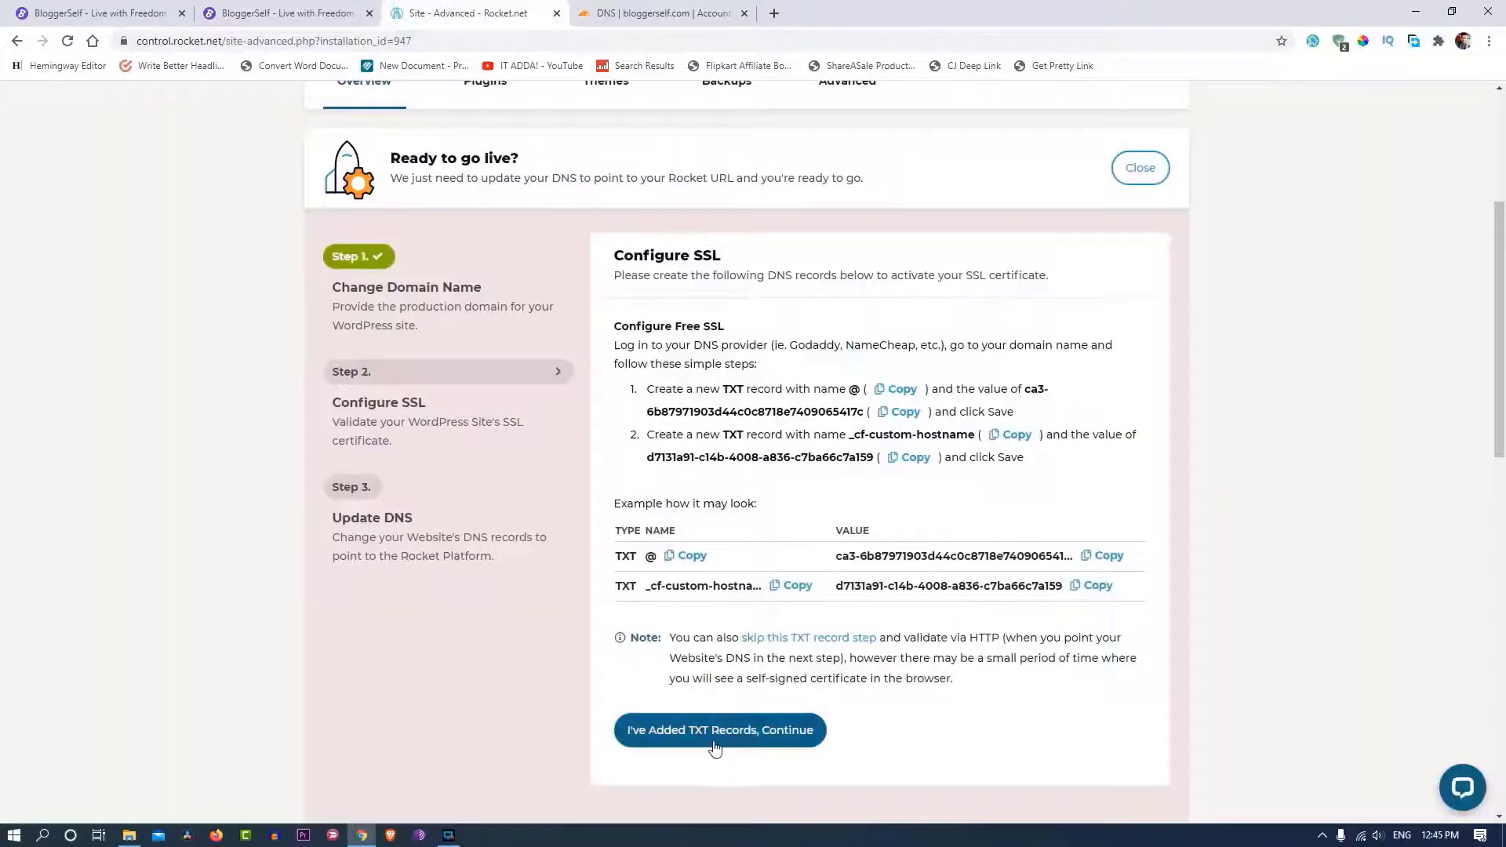
- Confirm the TXT records in Rocket.net and note the @ CNAME target mrui4nz2im.onrocket.site
click(715, 748)
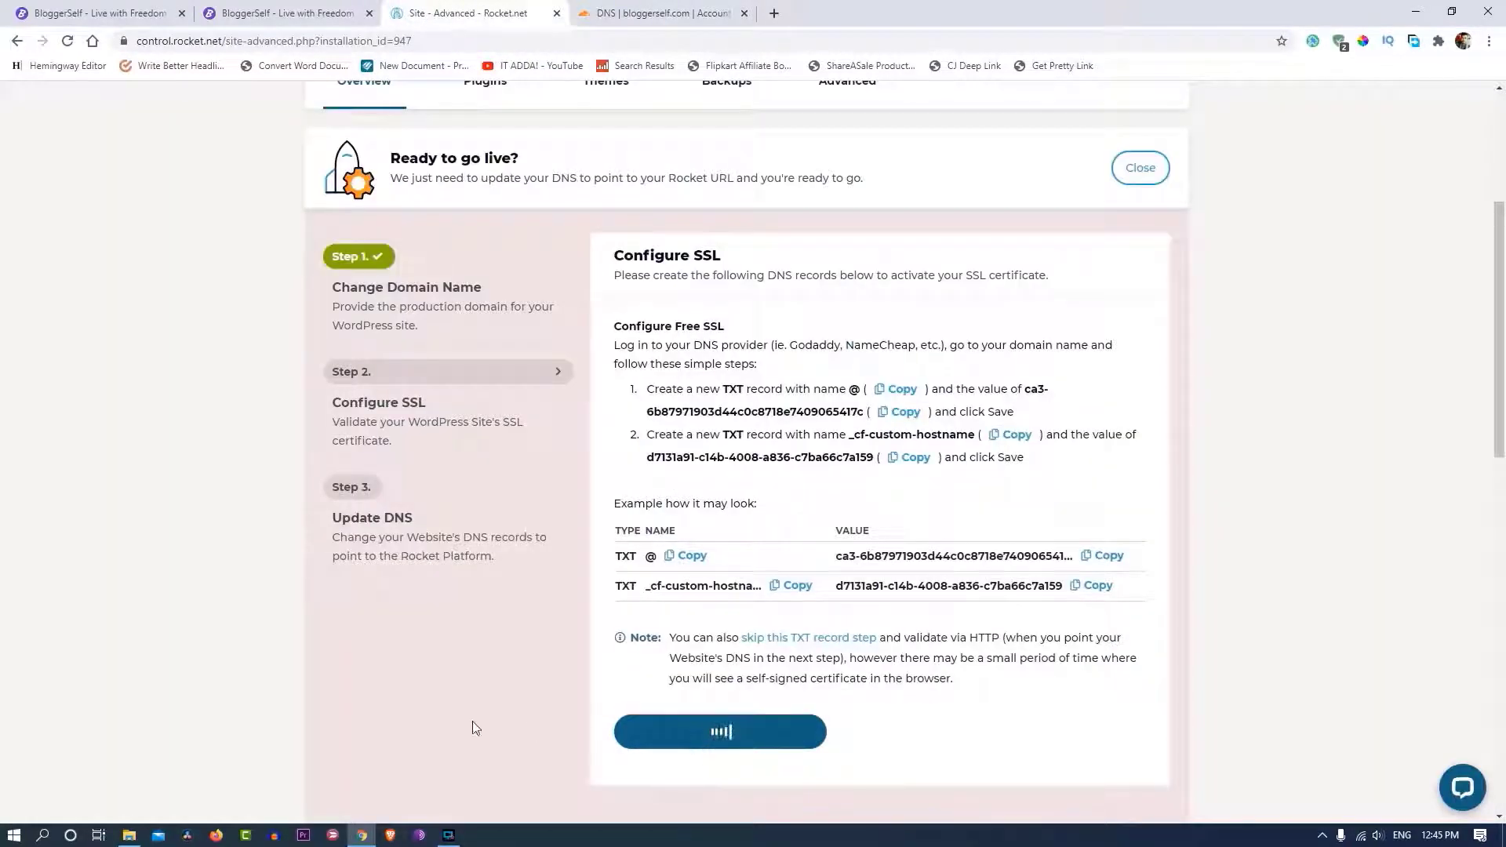
scroll(546, 161, down, 10)
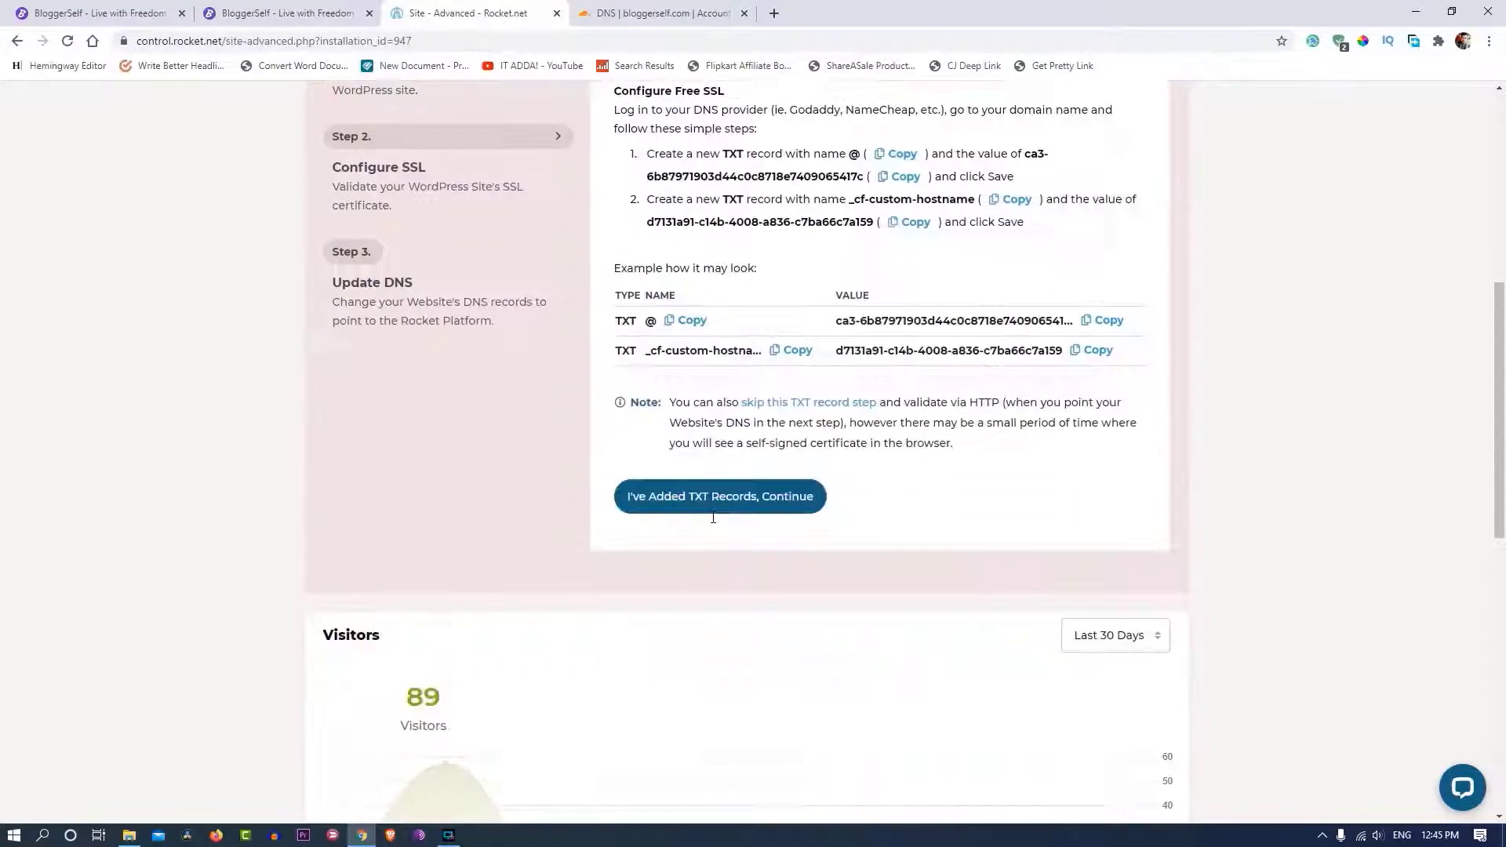
scroll(368, 370, up, 8)
scroll(368, 369, up, 4)
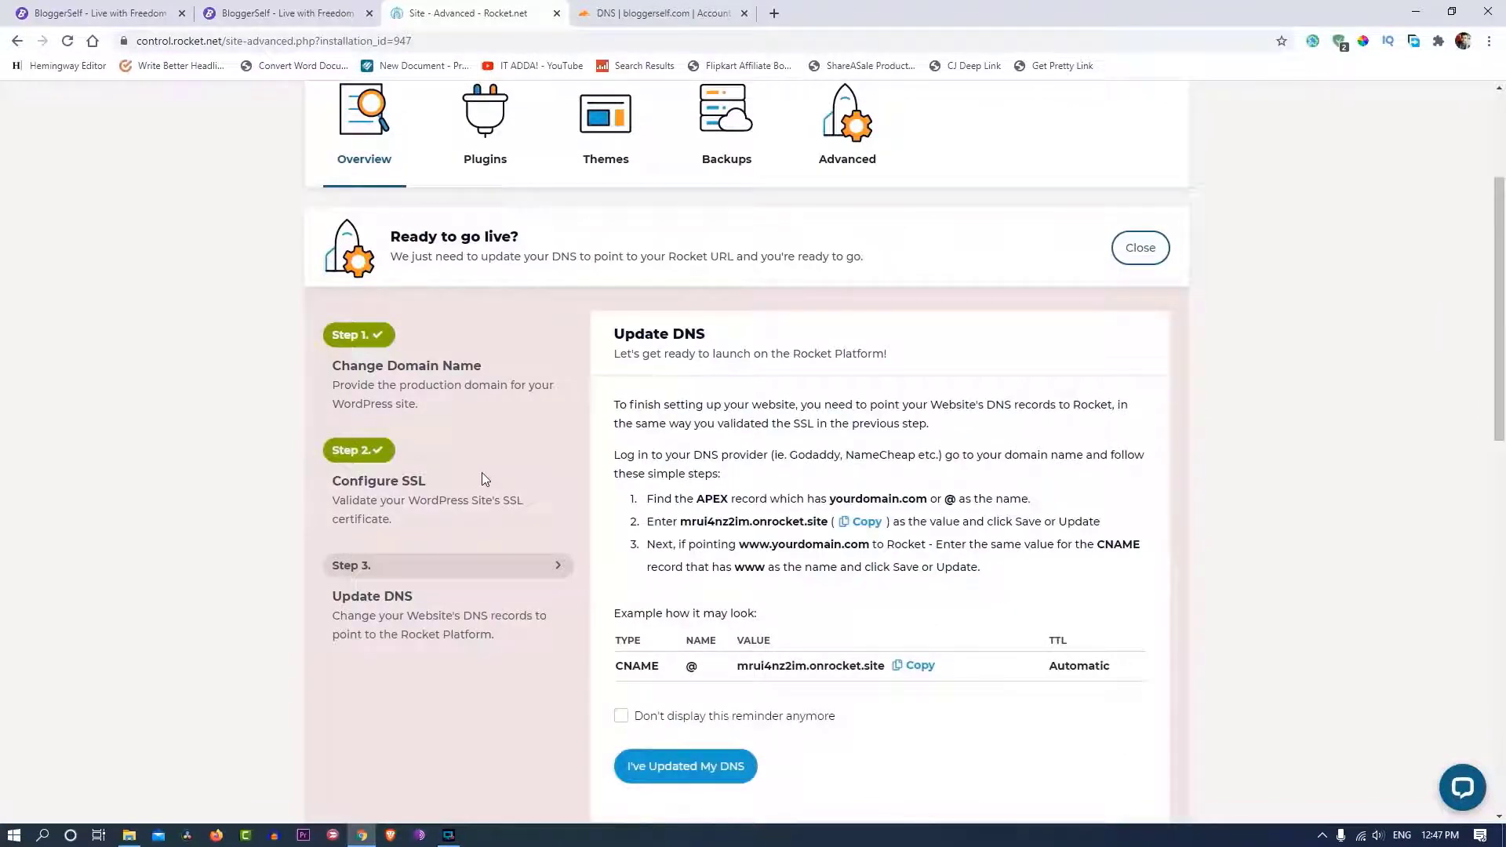
scroll(836, 474, down, 2)
scroll(836, 475, up, 1)
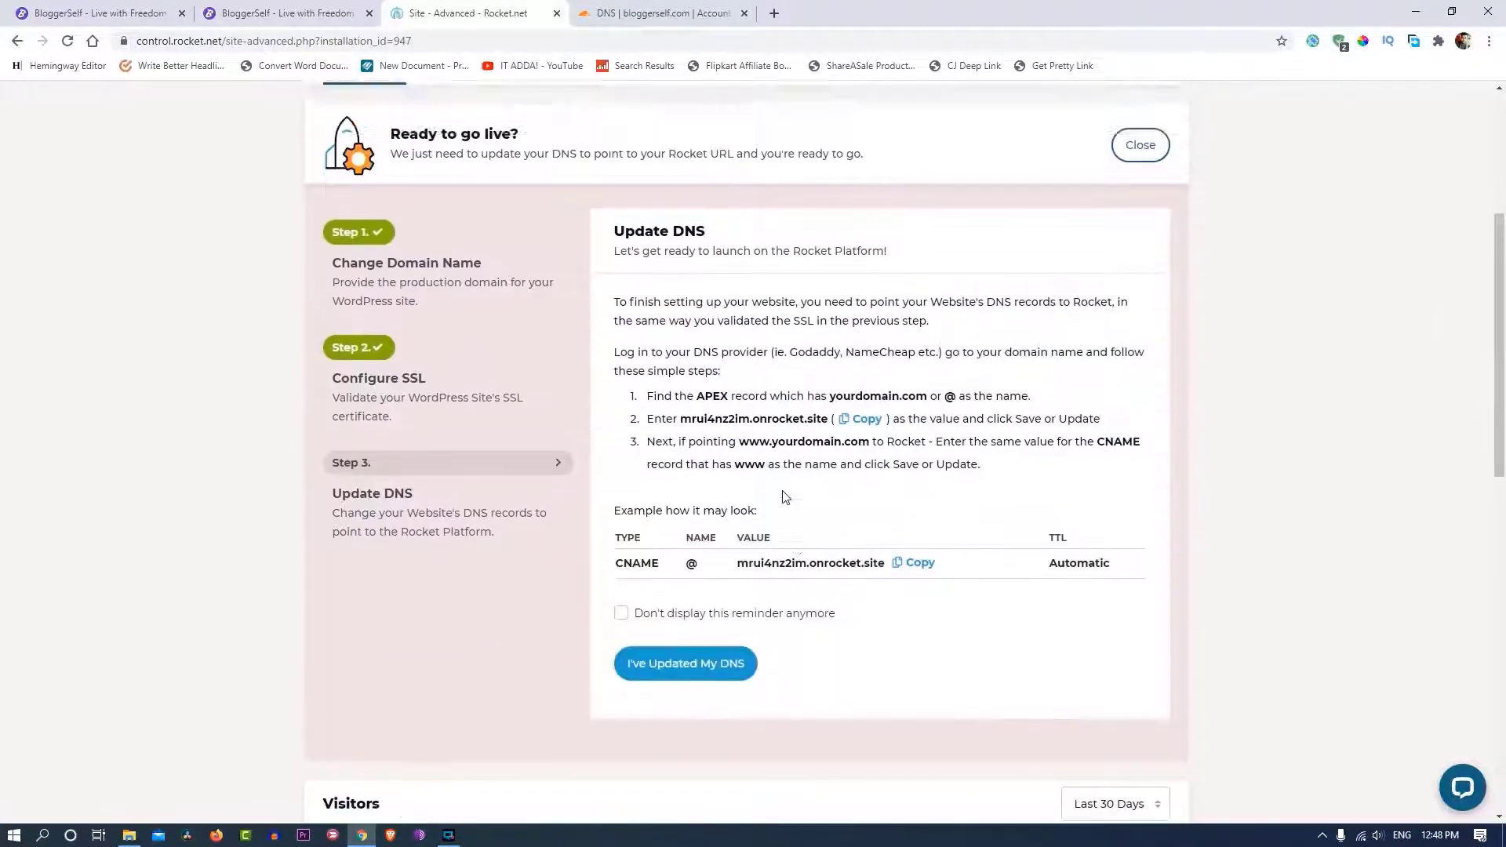
click(663, 13)
- Start a new Cloudflare DNS record and copy the mrui4nz2im.onrocket.site target address
click(414, 321)
scroll(447, 424, down, 6)
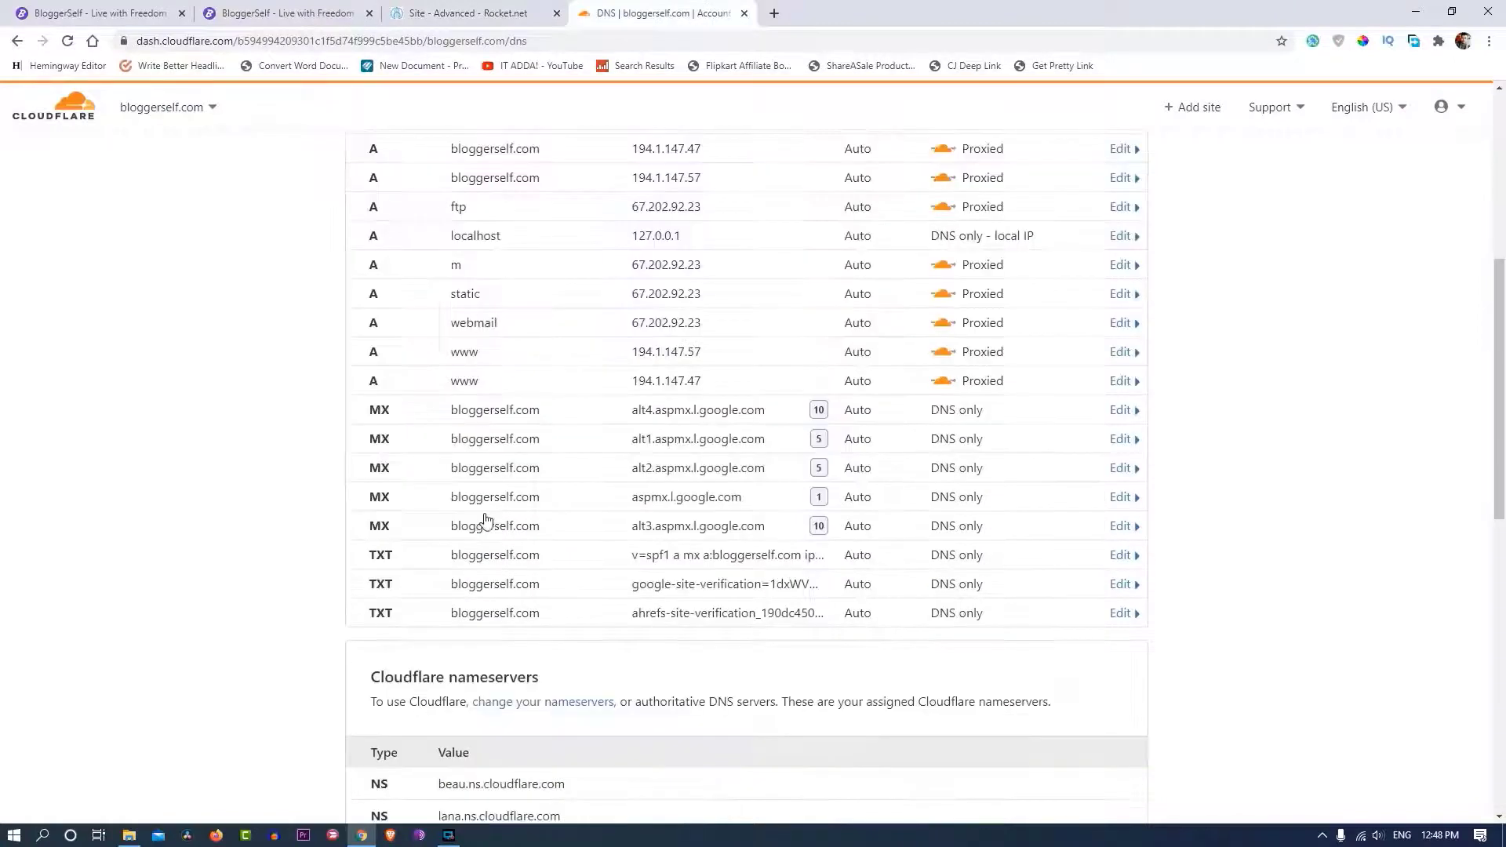
scroll(480, 528, up, 5)
click(420, 320)
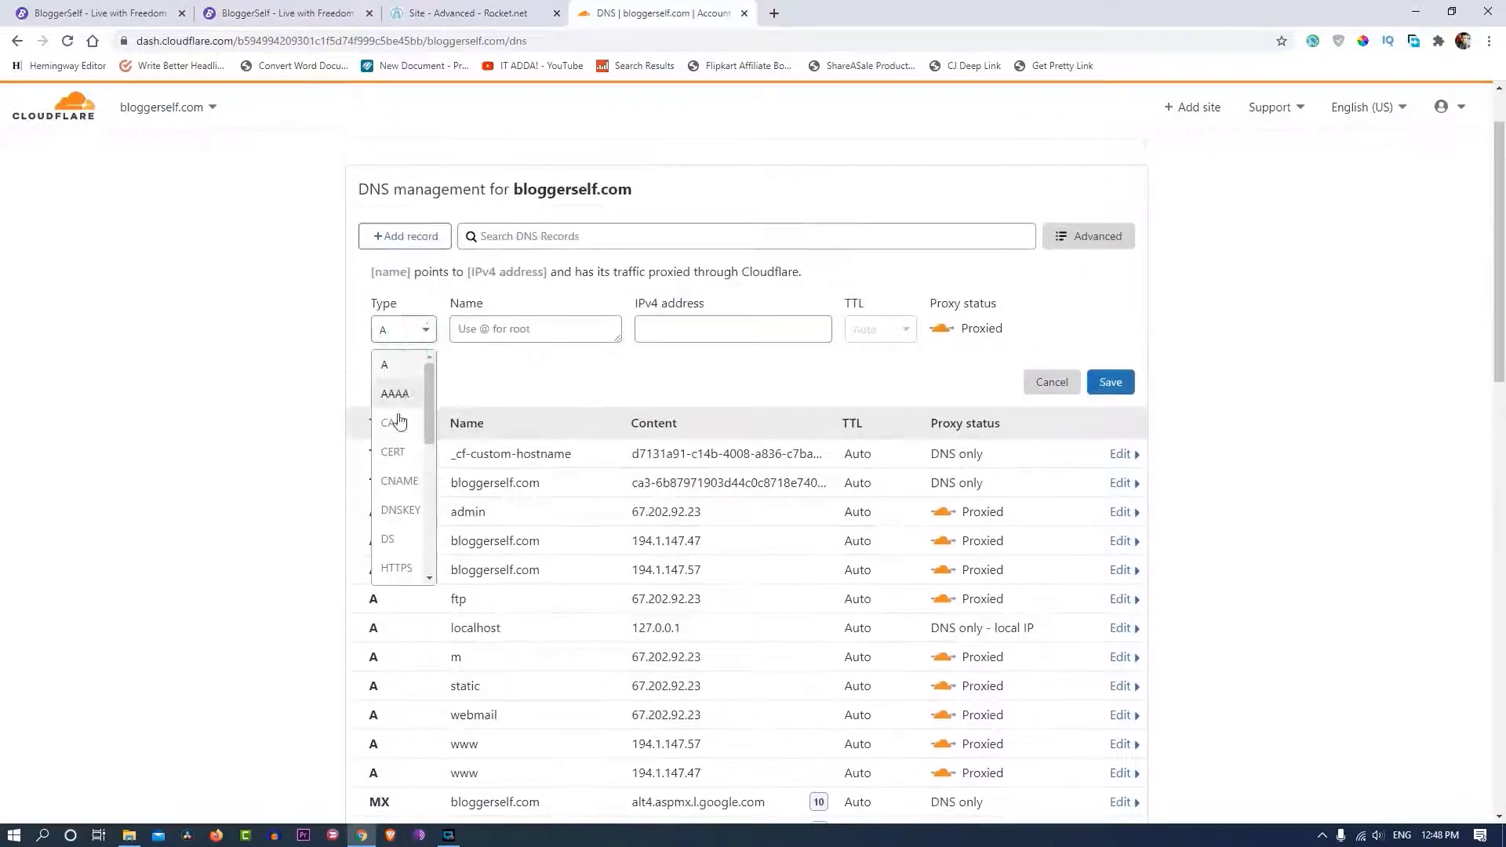
scroll(398, 494, down, 2)
scroll(398, 495, down, 3)
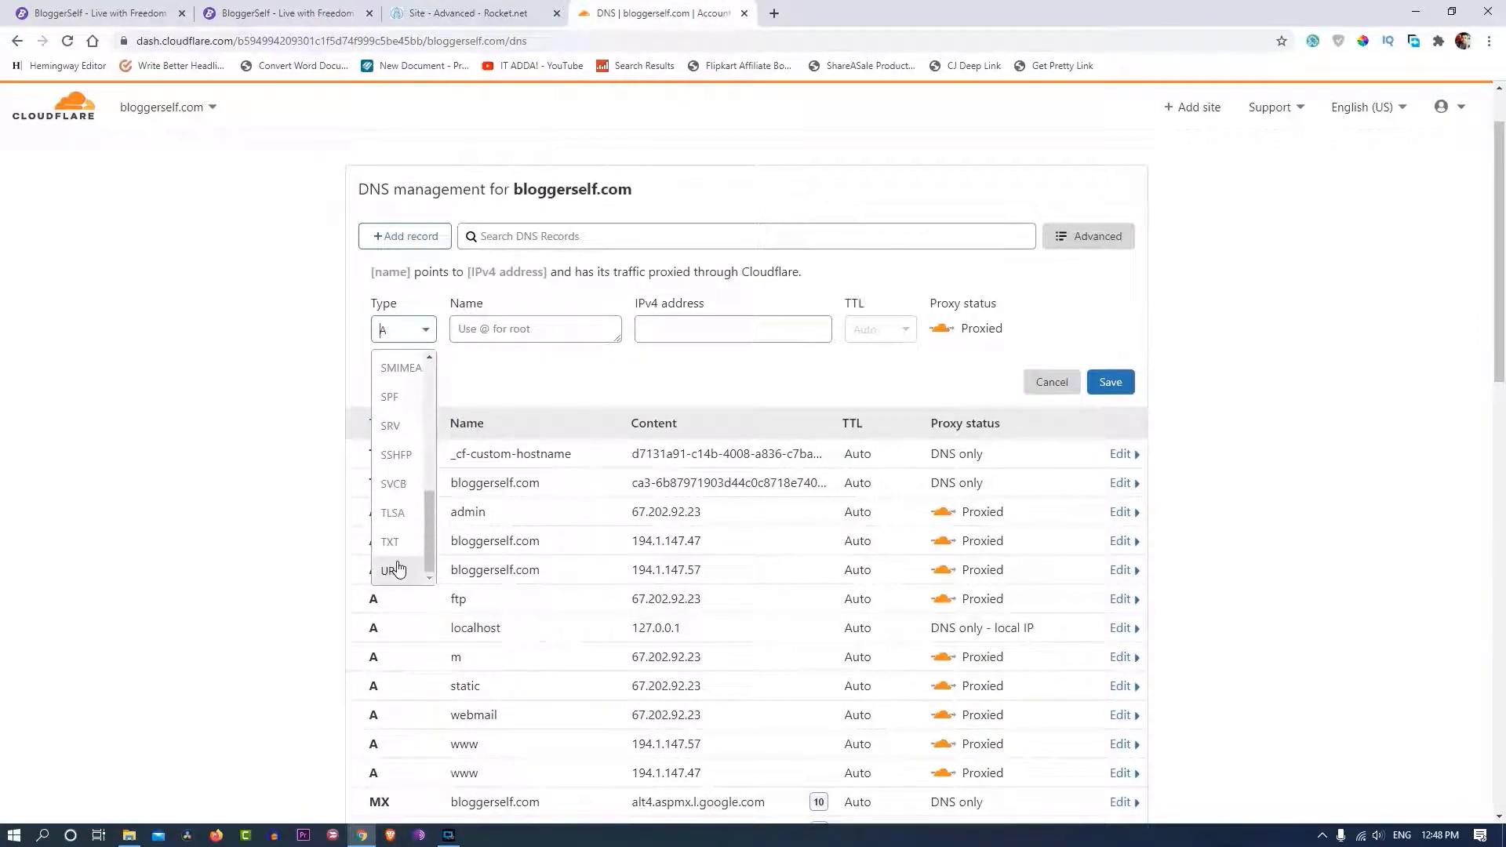
scroll(396, 541, up, 4)
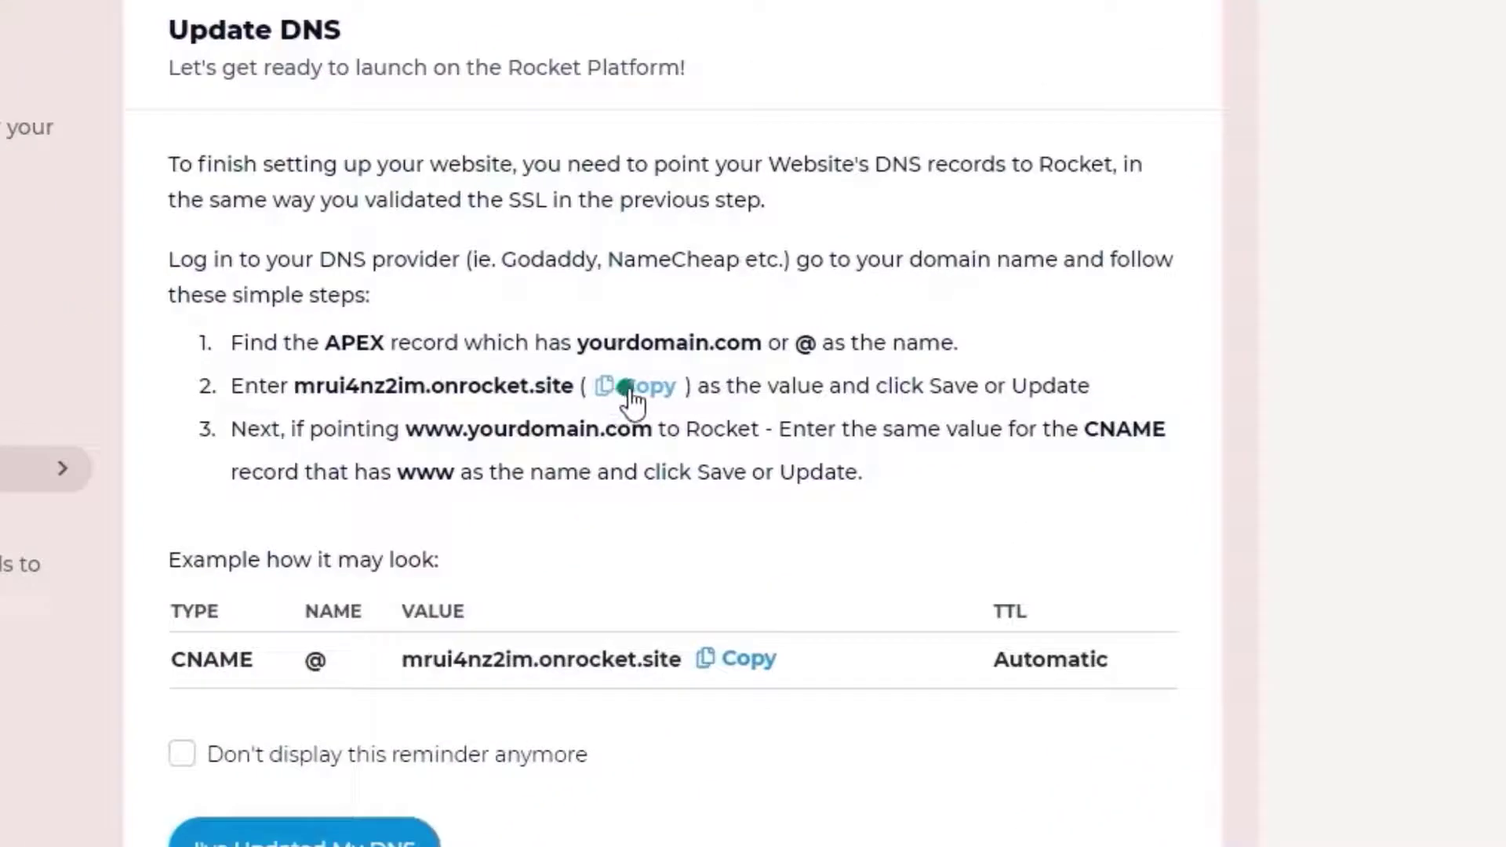
click(833, 369)
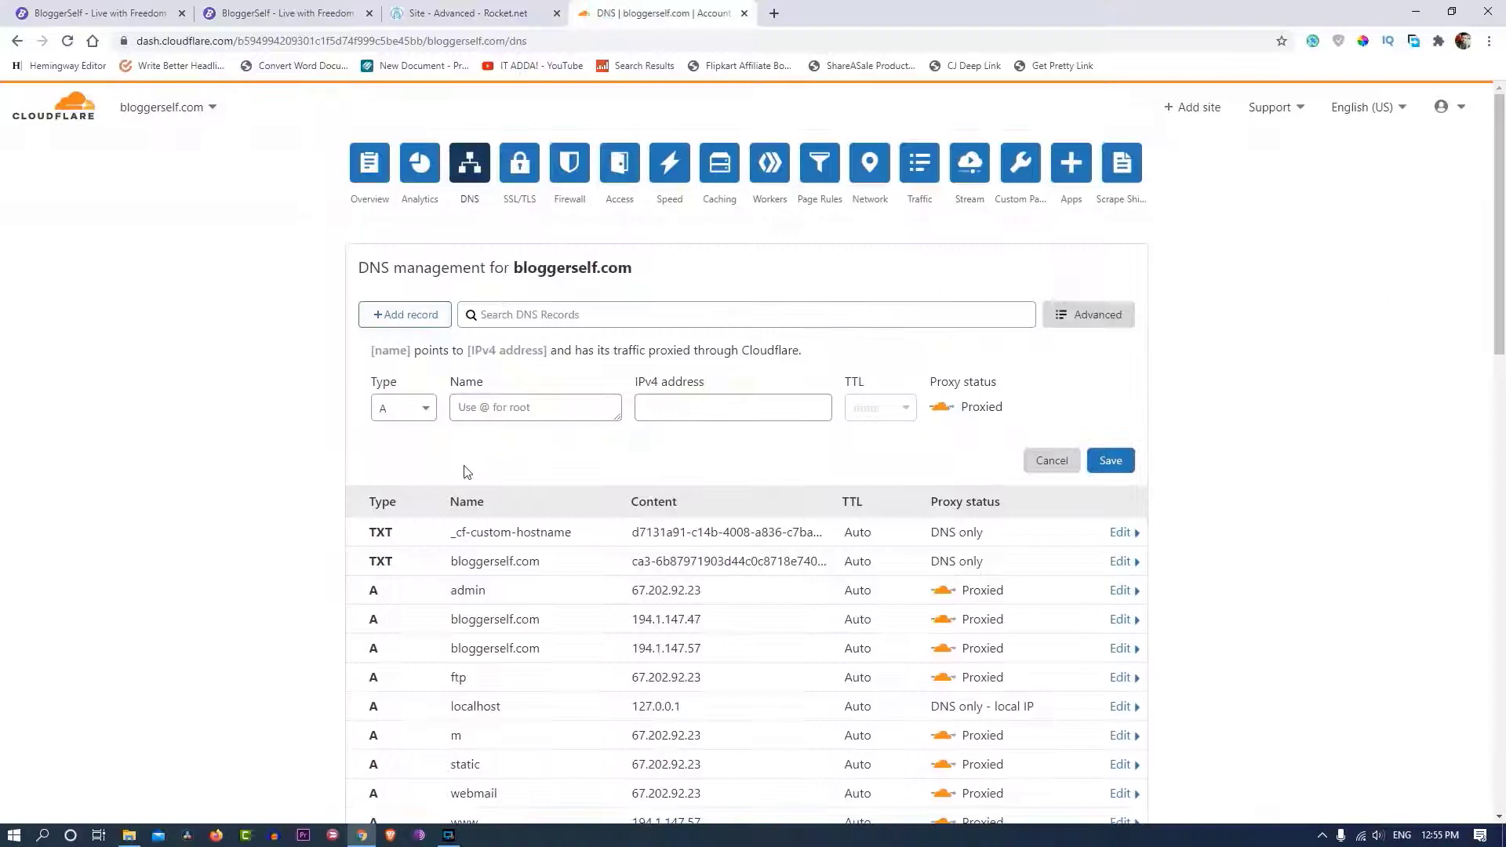
- Fill in a CNAME named @ targeting mrui4nz2im.onrocket.site, with proxy set to DNS only
click(402, 408)
click(399, 559)
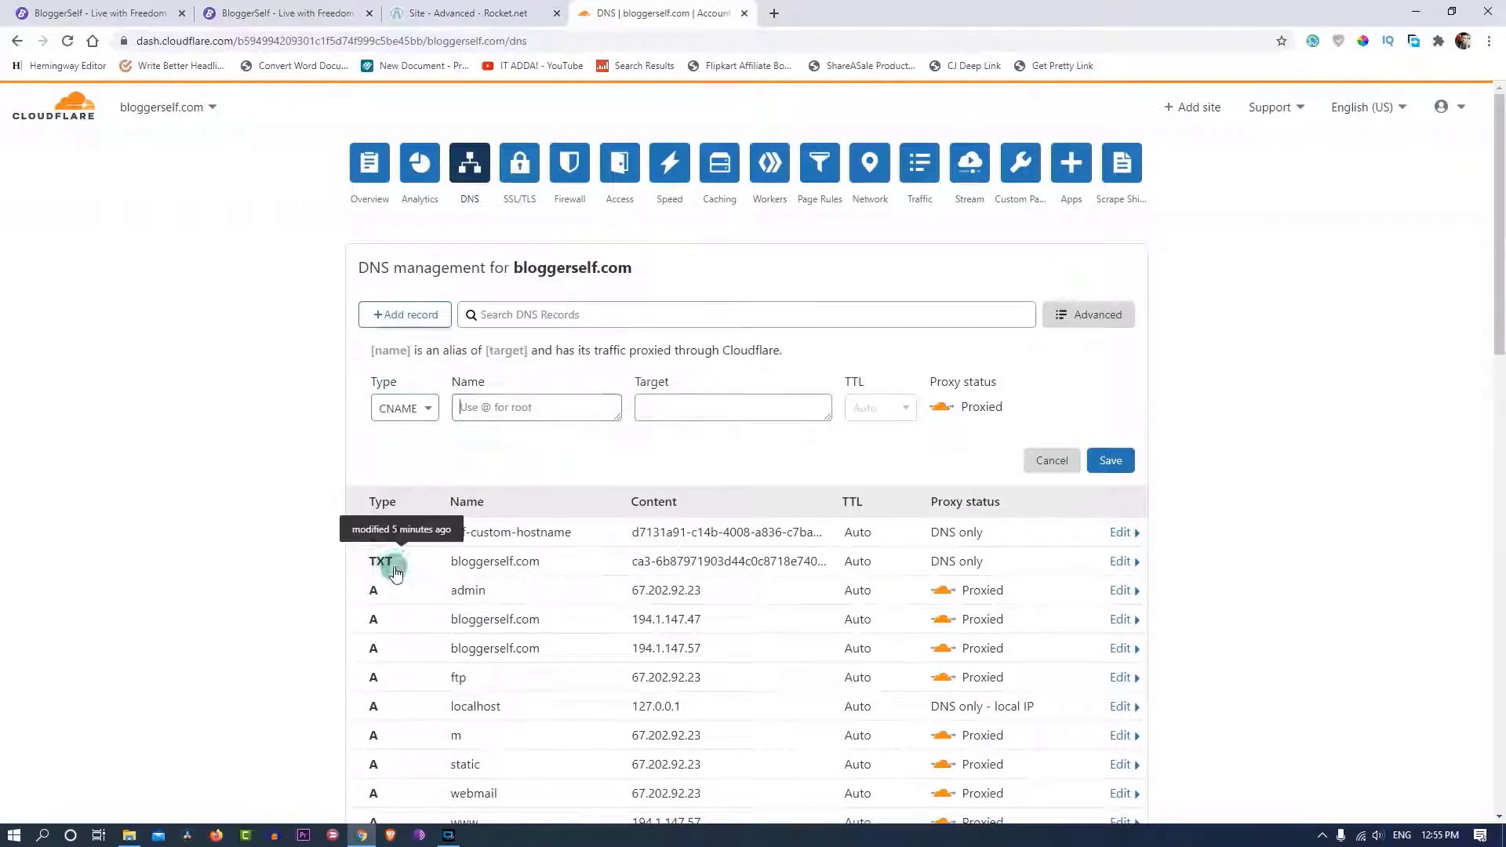
click(514, 408)
text(@)
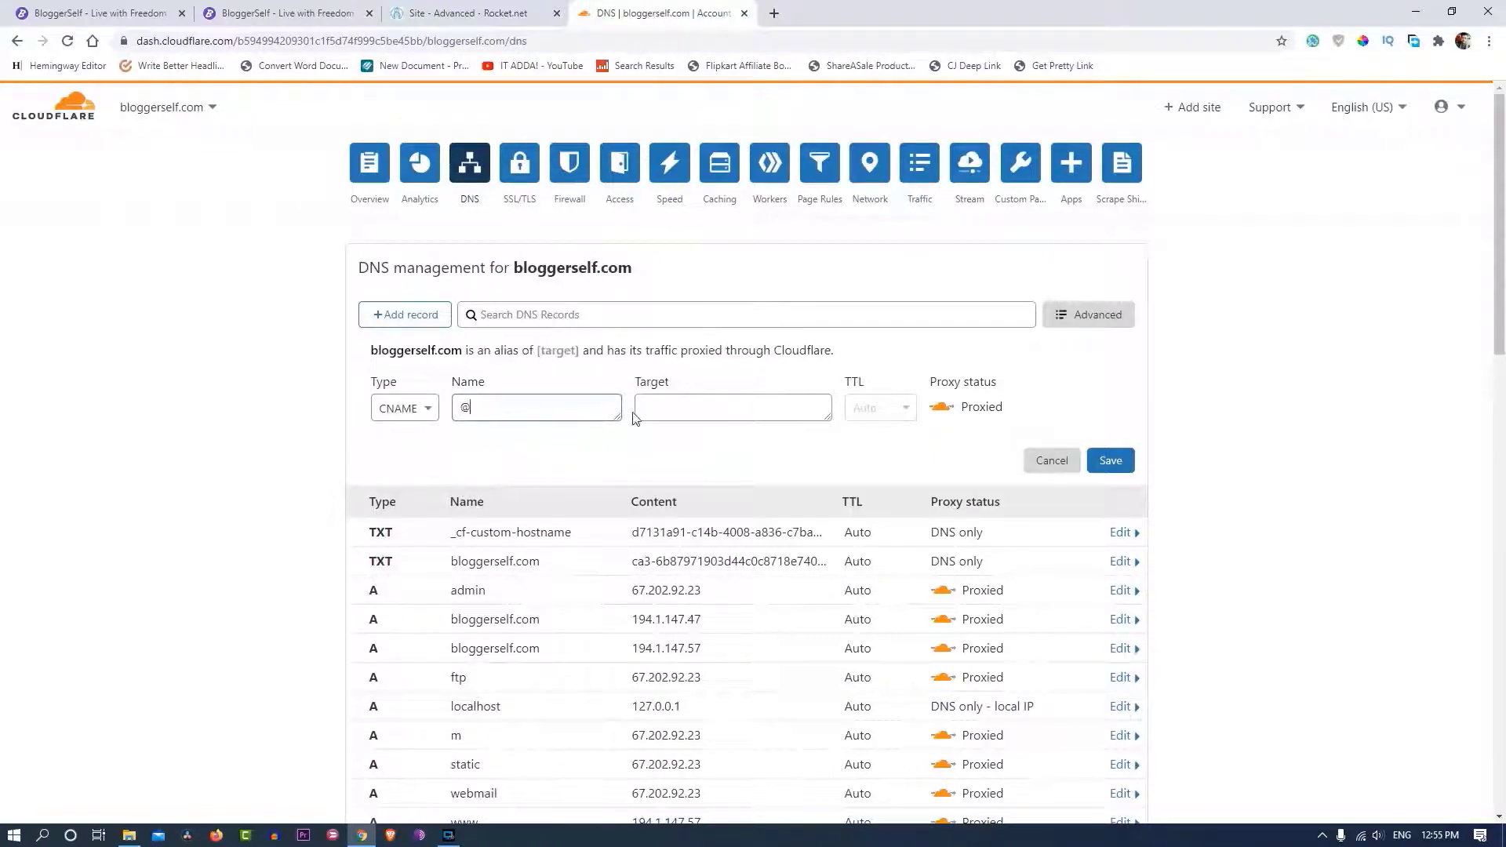
click(633, 408)
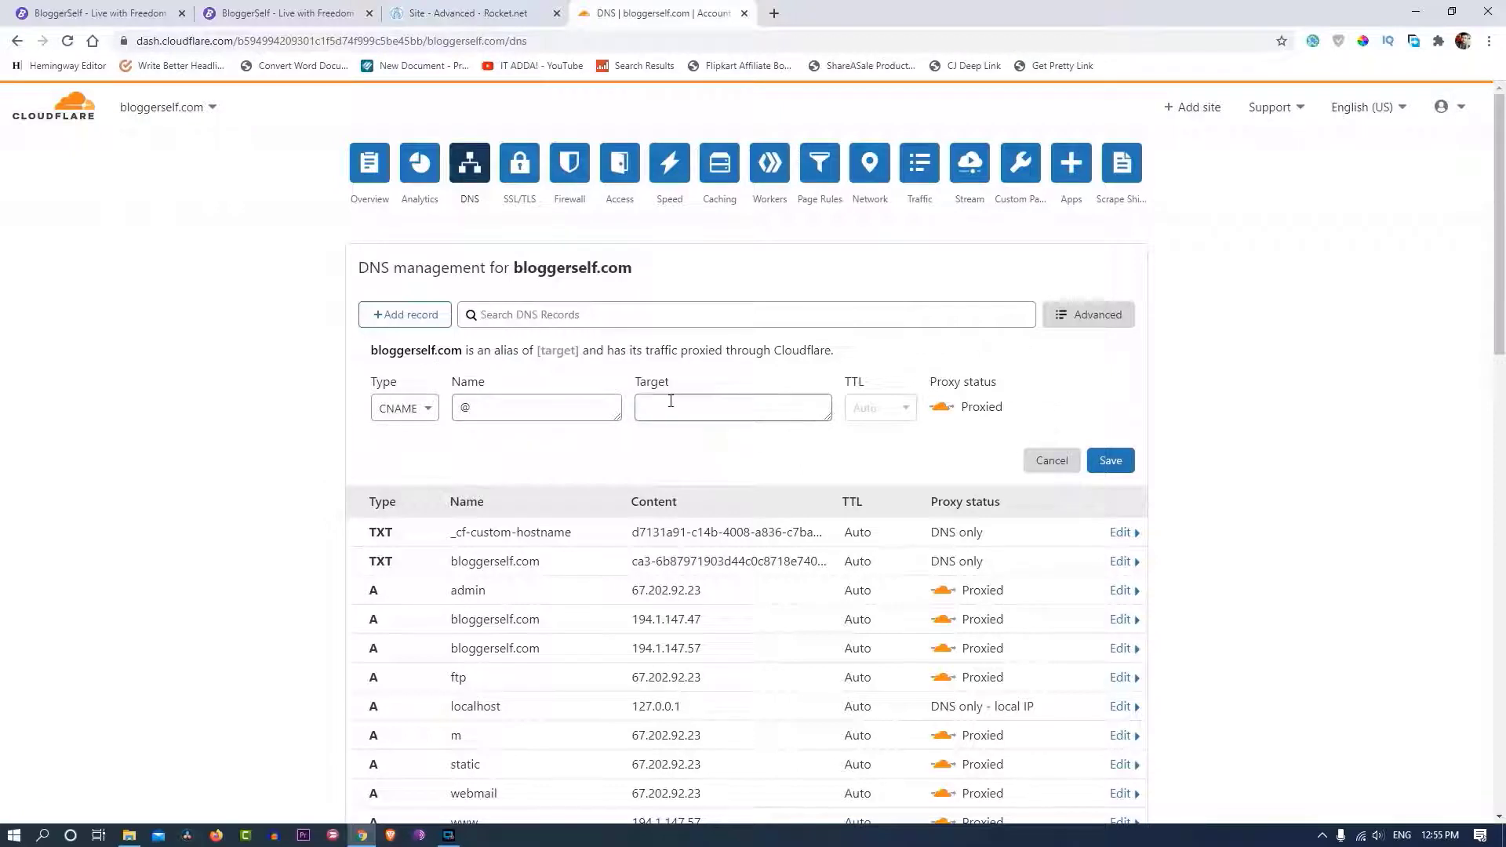
text(mrui4nz2im.onrocket.site)
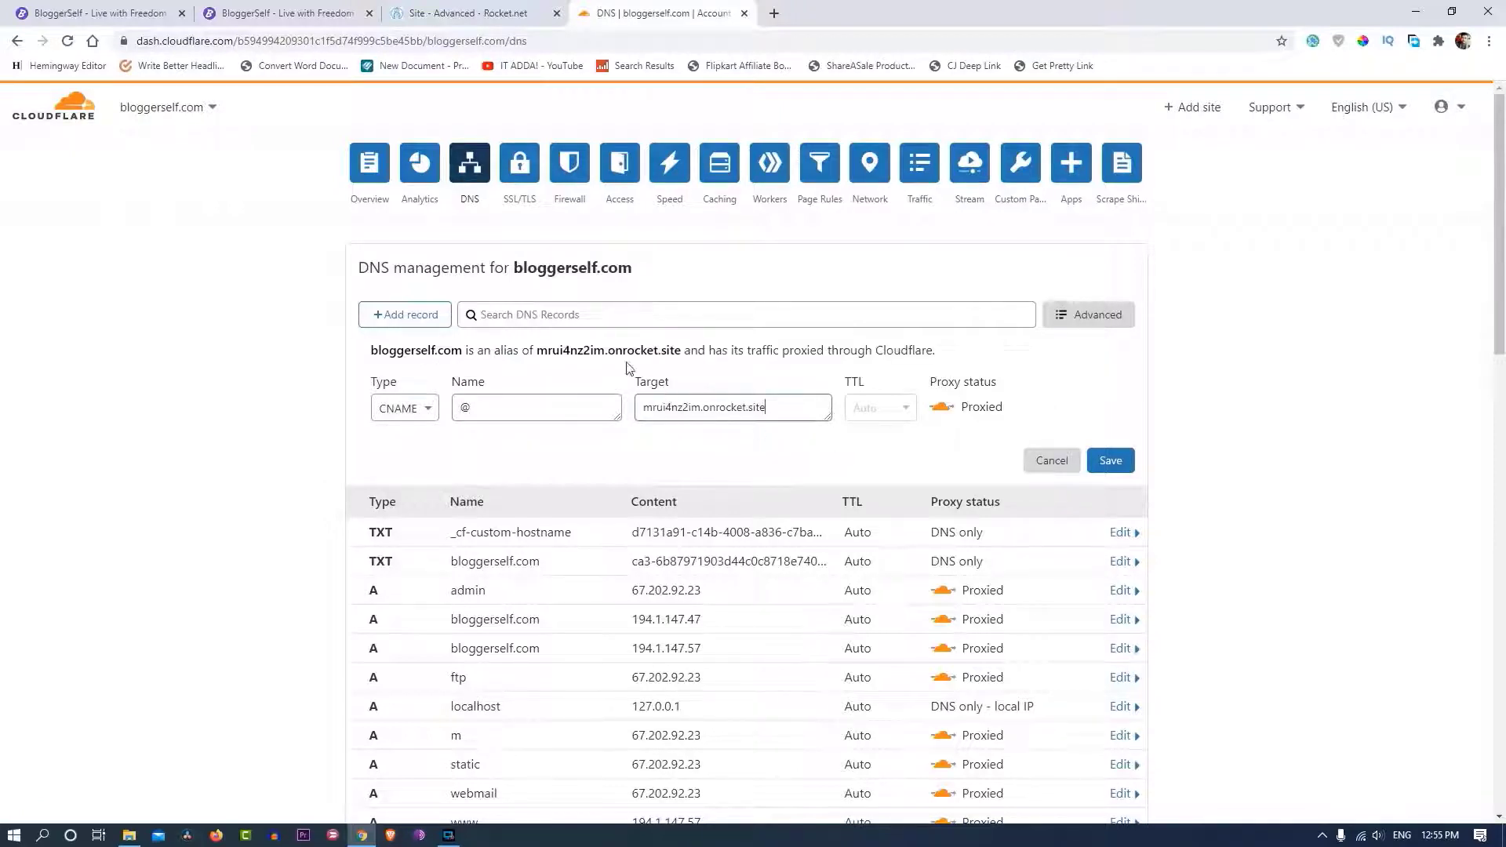
click(455, 13)
key(ctrl+Tab)
click(933, 406)
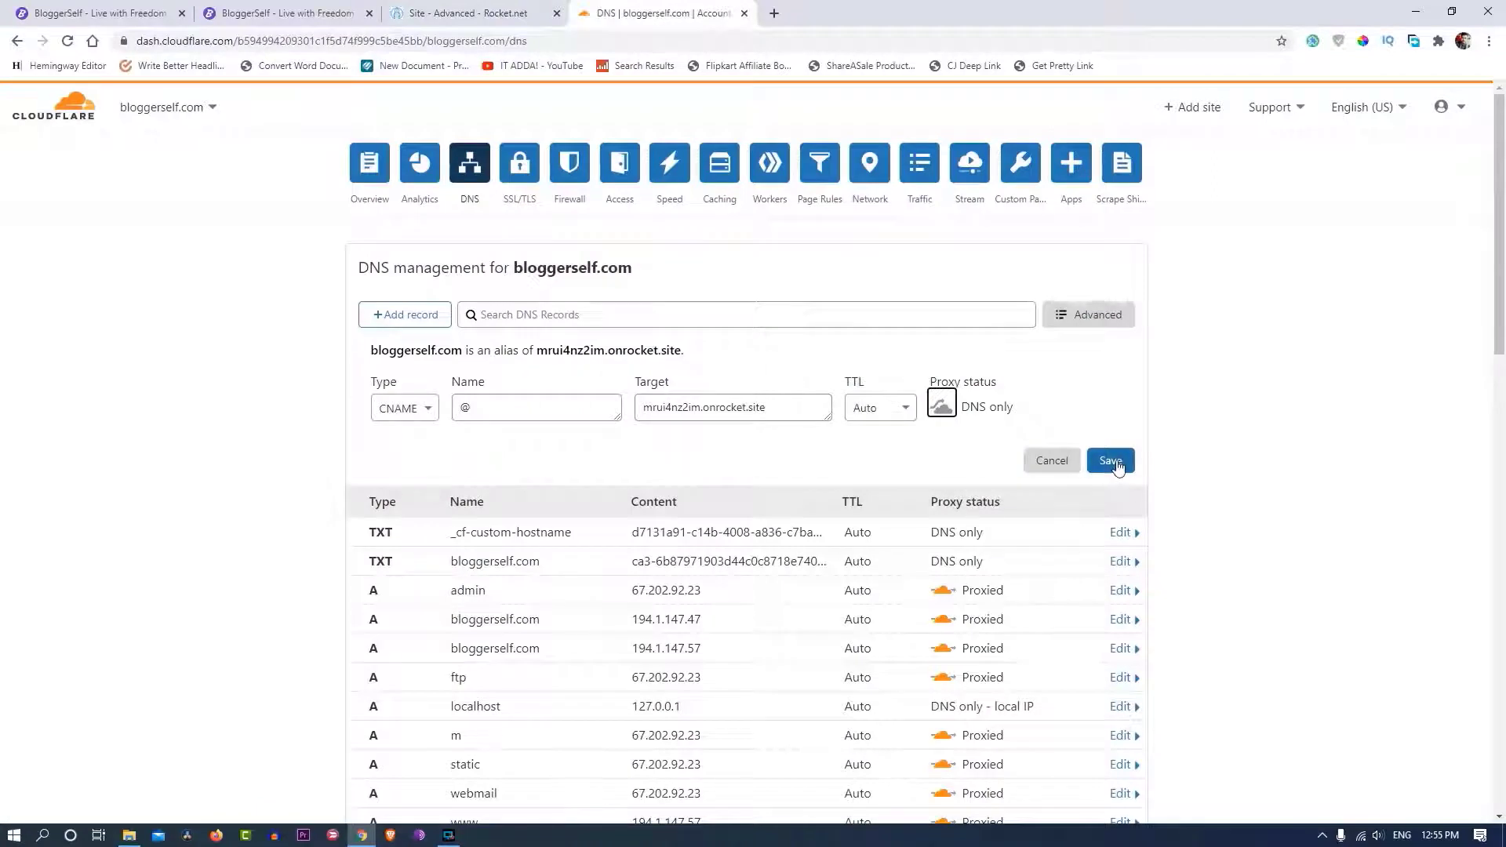
- Try saving the root CNAME; Cloudflare rejects it because an A record already exists
click(1111, 462)
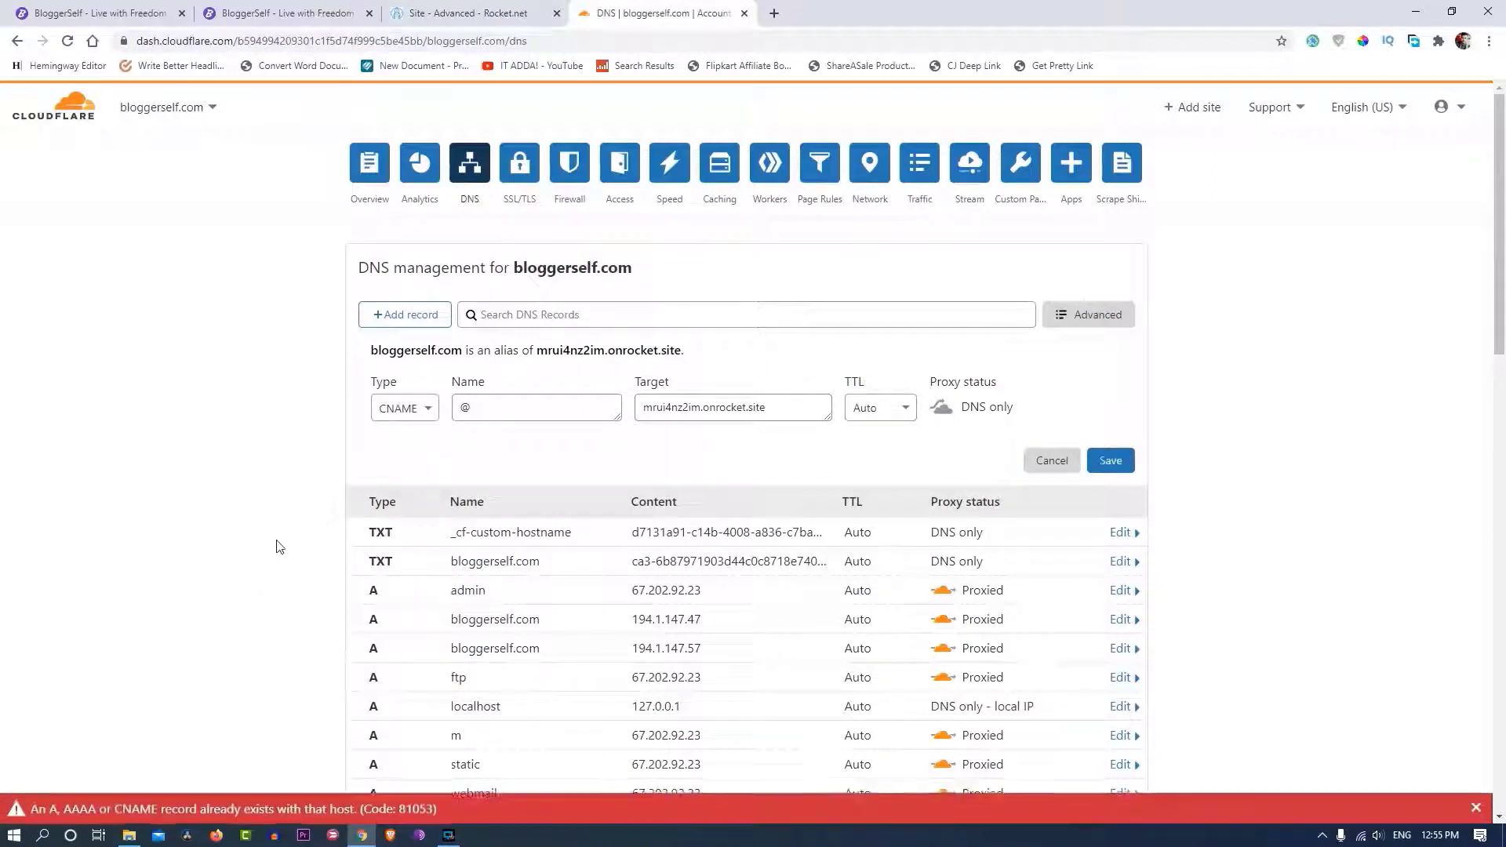
scroll(267, 581, down, 3)
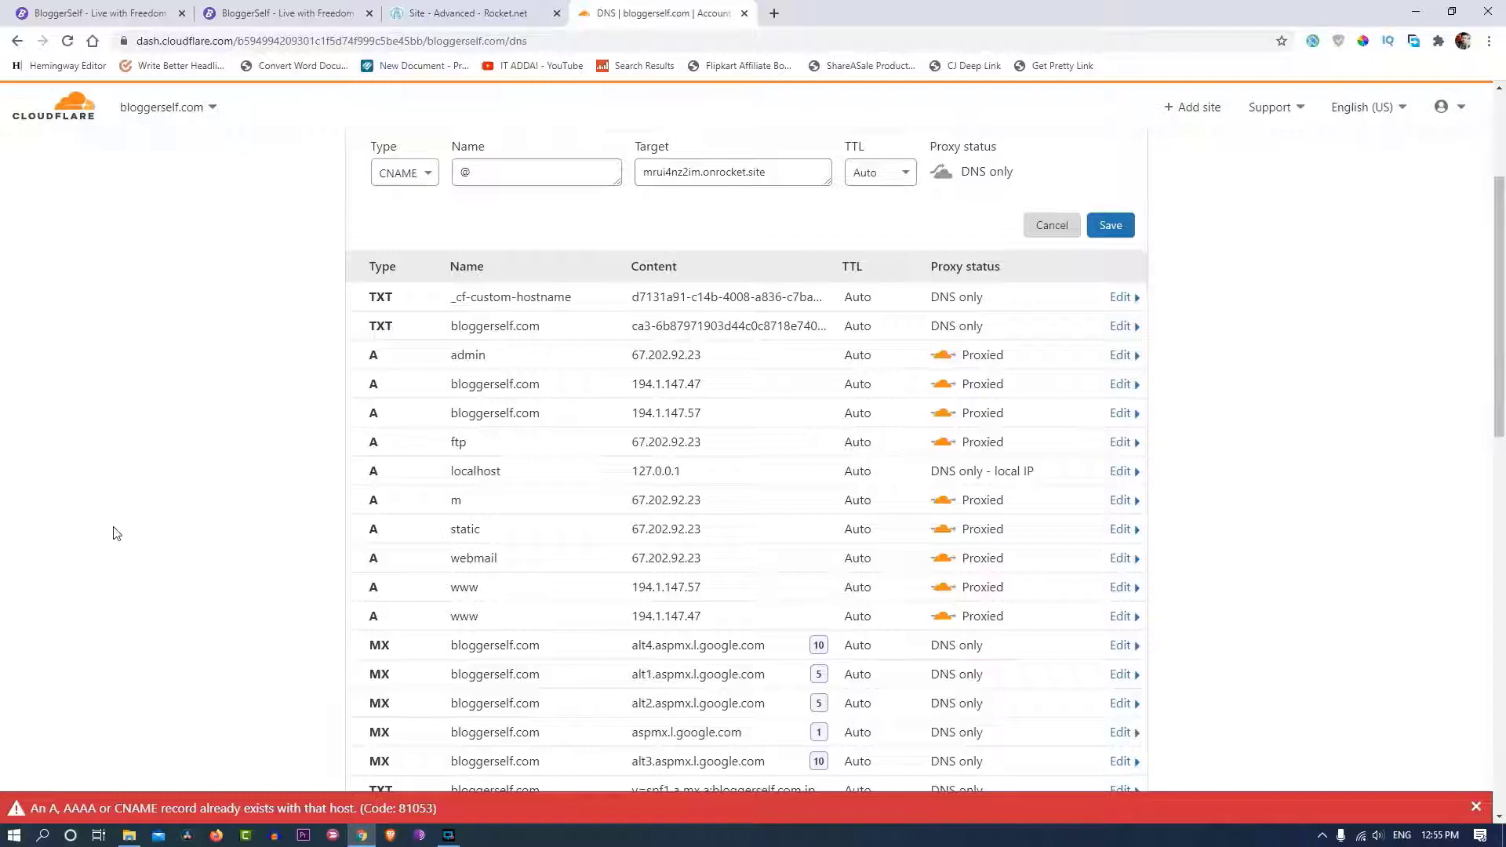
scroll(426, 410, up, 1)
scroll(548, 463, down, 1)
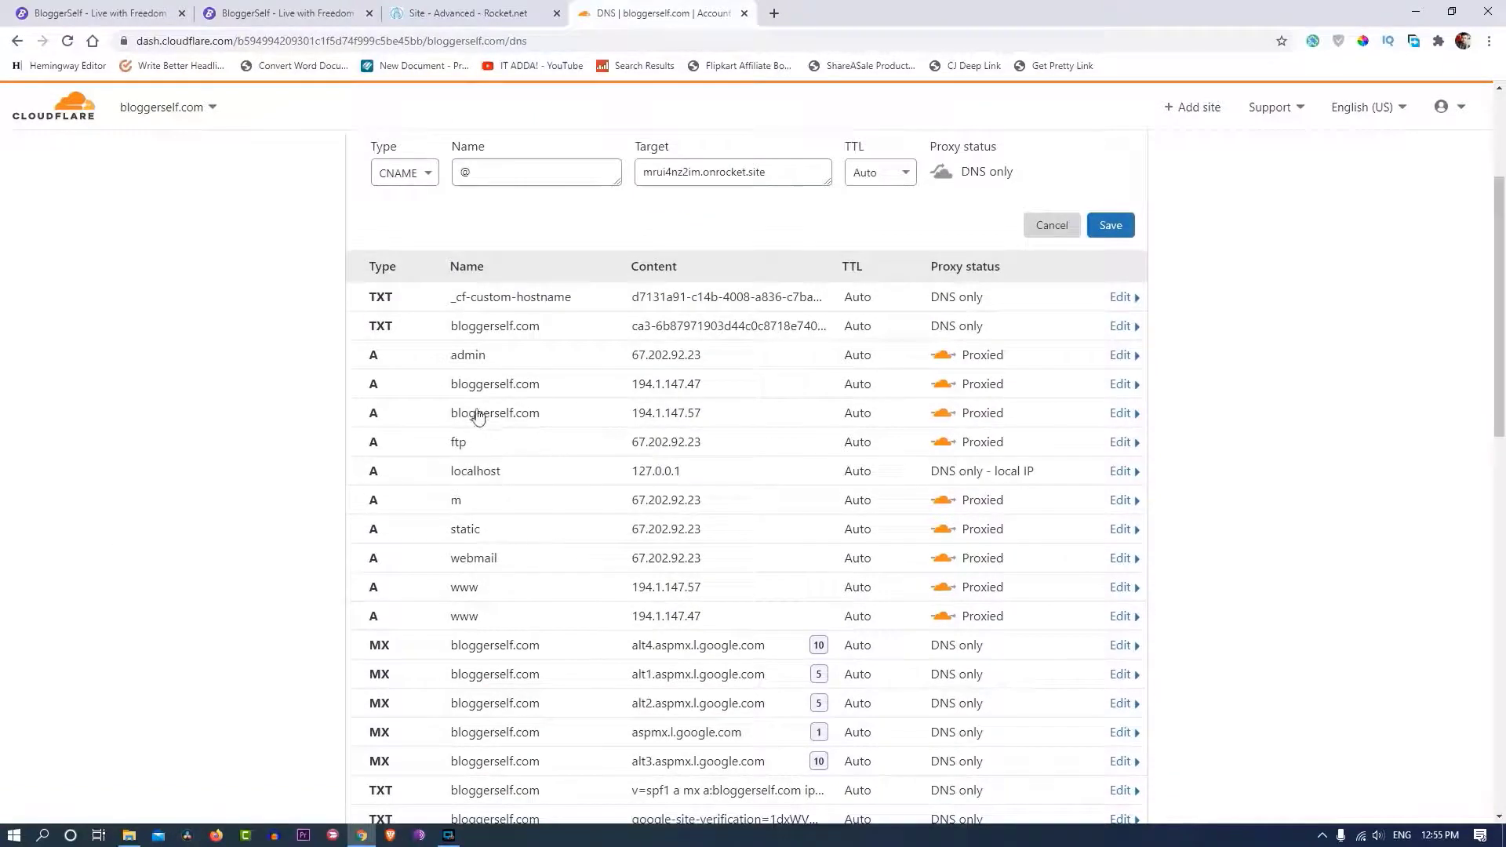
scroll(477, 564, down, 3)
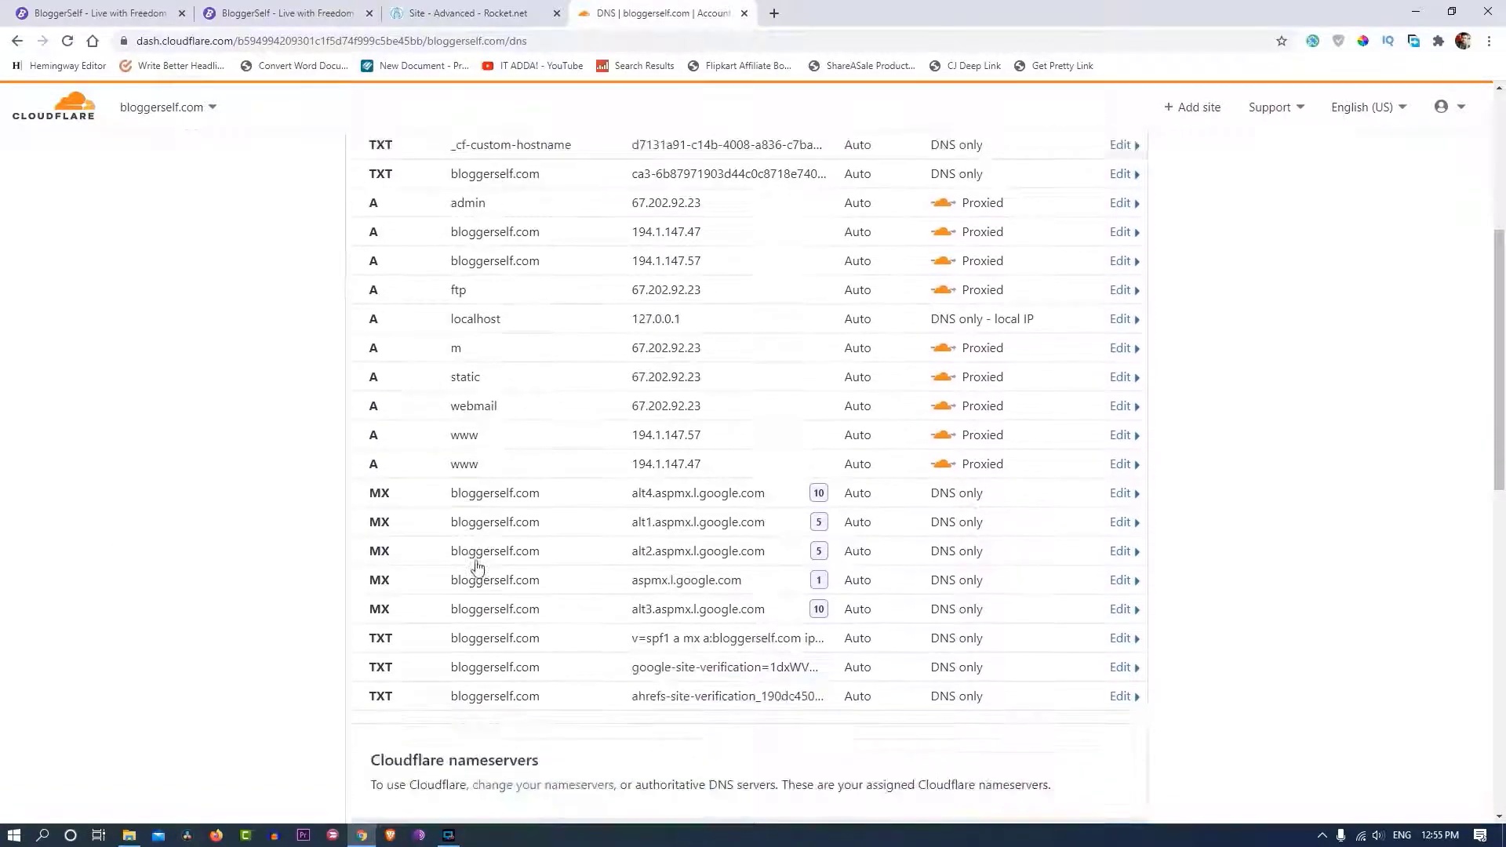
scroll(474, 572, up, 6)
- Reload the DNS page and begin a fresh CNAME record
click(68, 43)
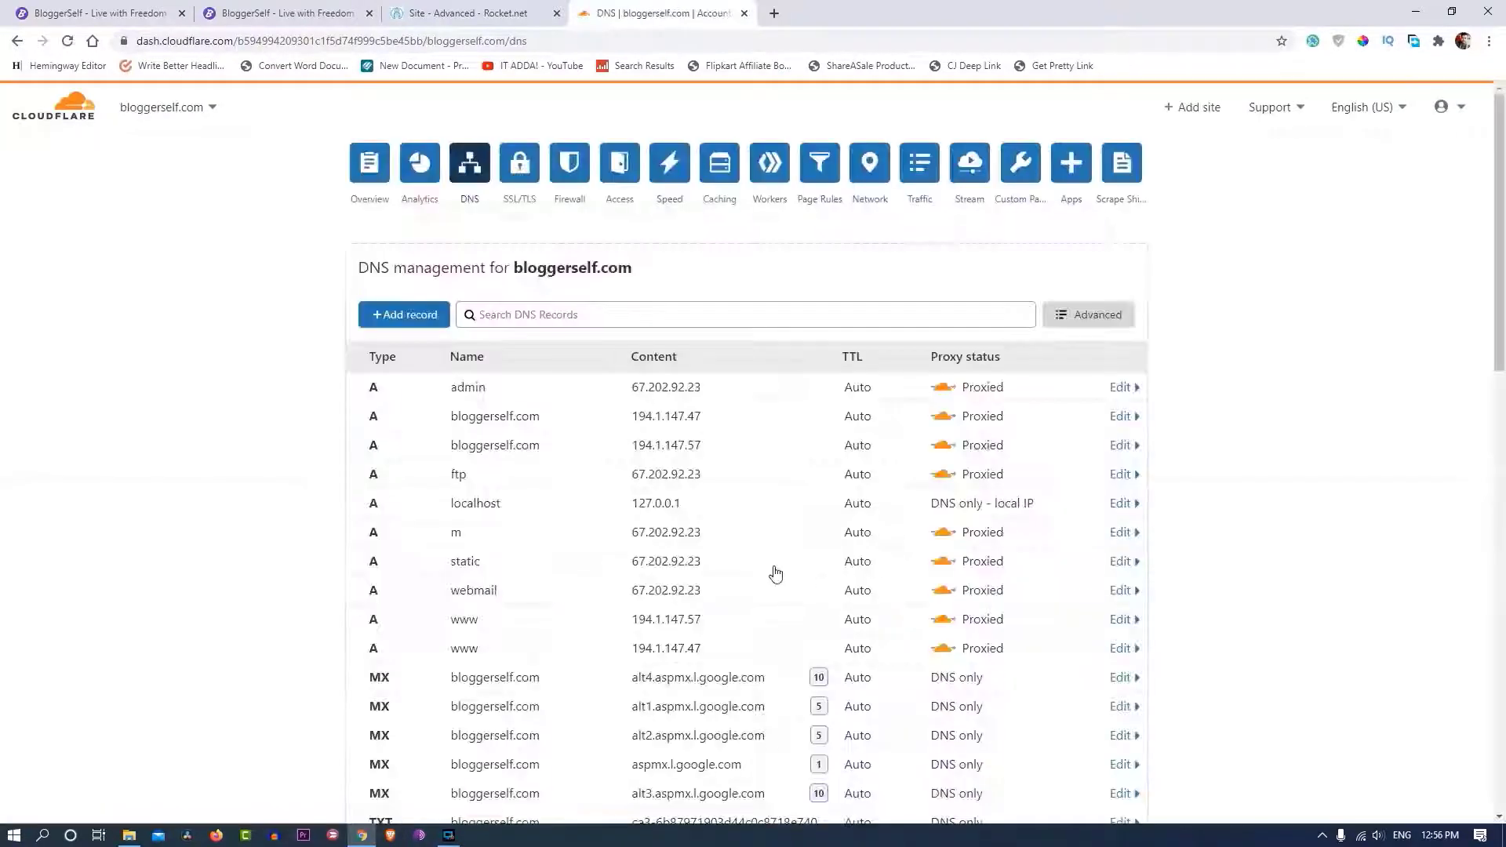
scroll(547, 385, down, 5)
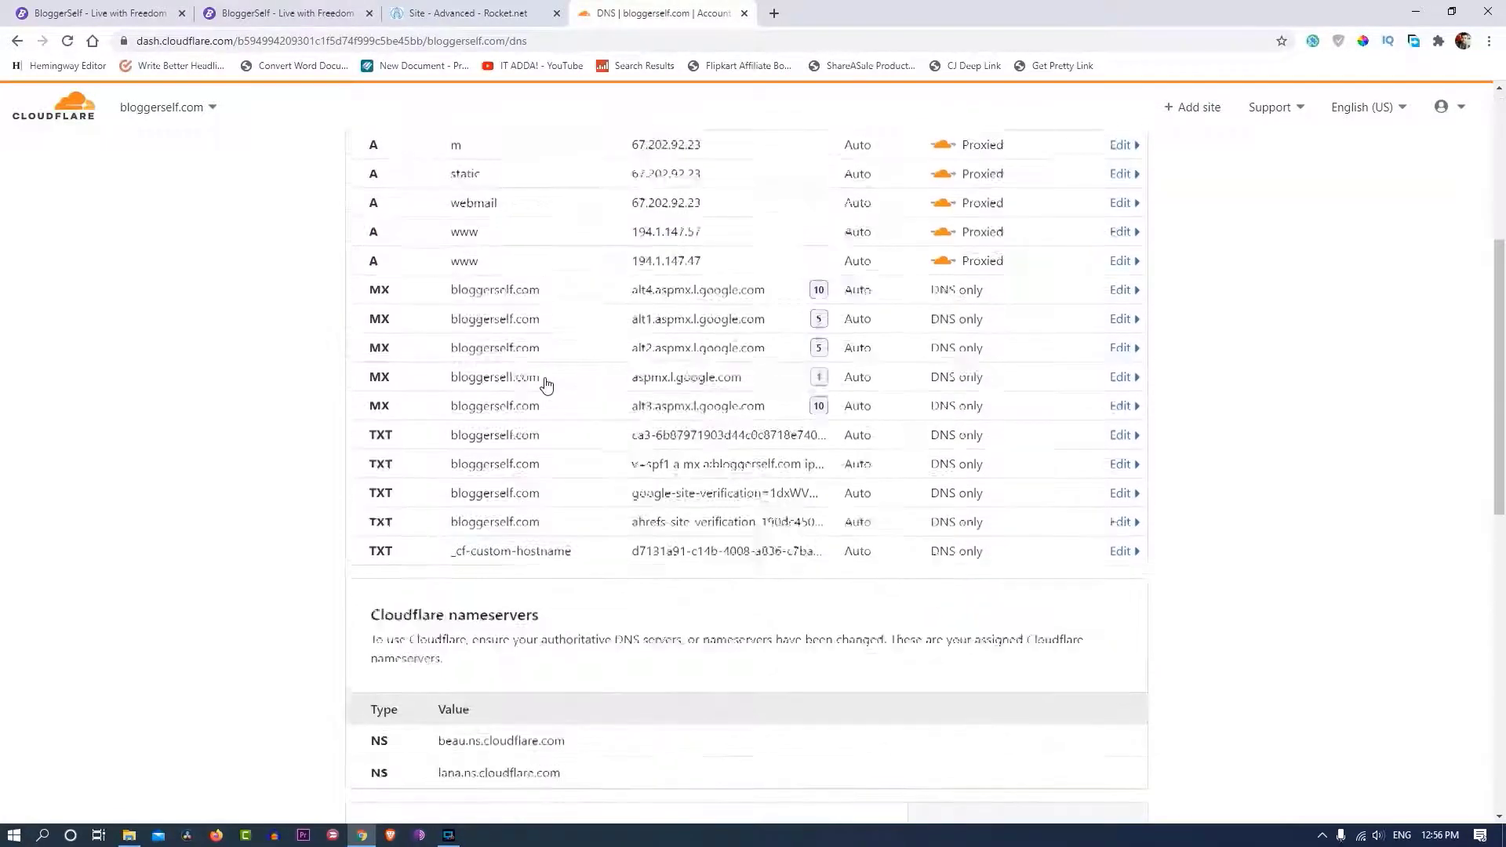
scroll(547, 385, up, 4)
scroll(547, 384, up, 1)
click(405, 318)
click(415, 413)
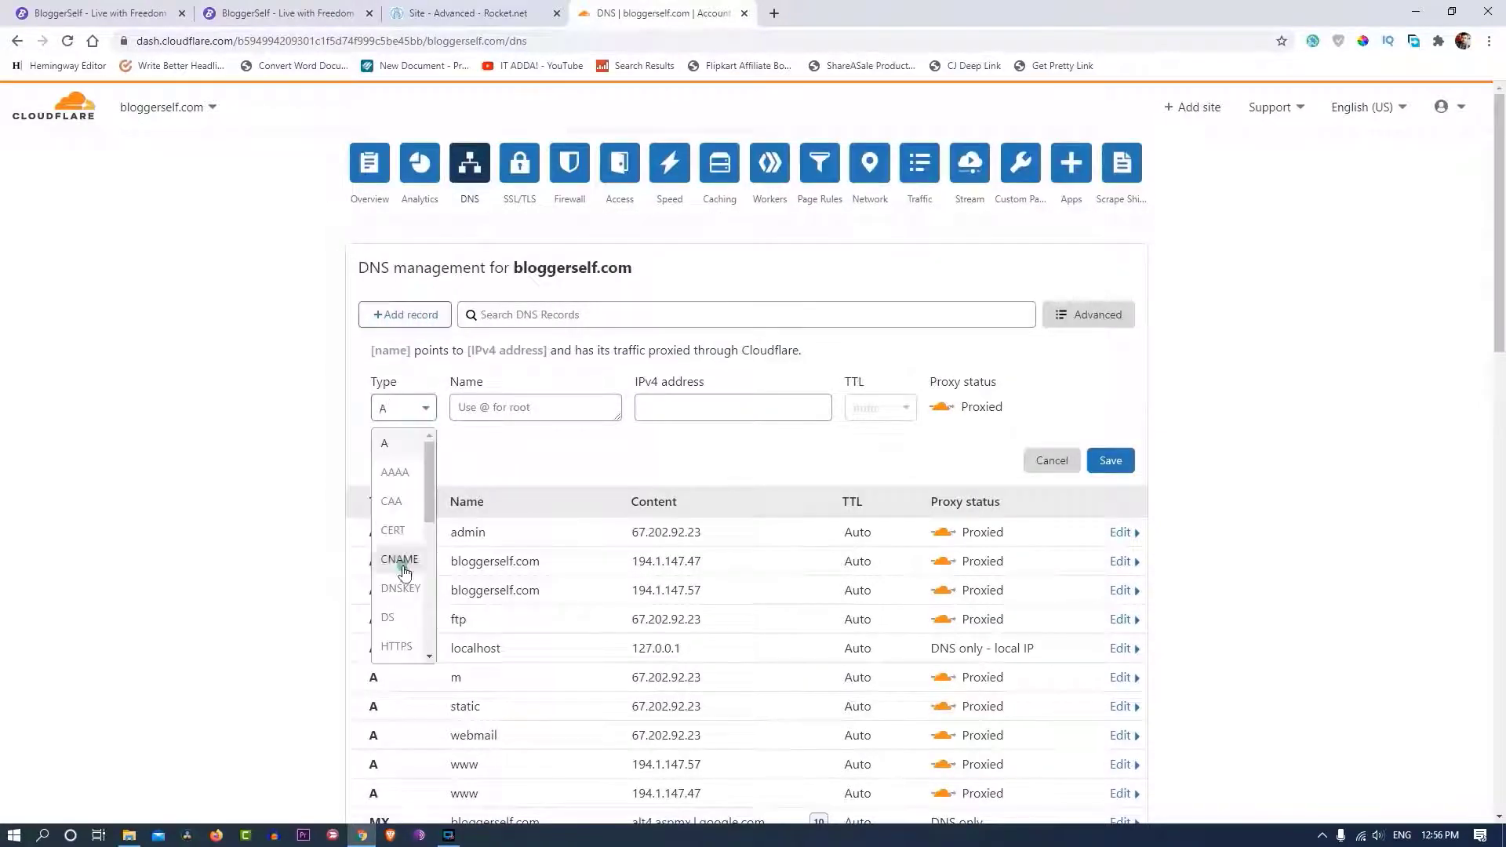
click(400, 562)
- Re-enter CNAME @ to mrui4nz2im.onrocket.site as DNS only and retry saving; error 81053 returns
click(538, 411)
text(@)
key(ctrl+v)
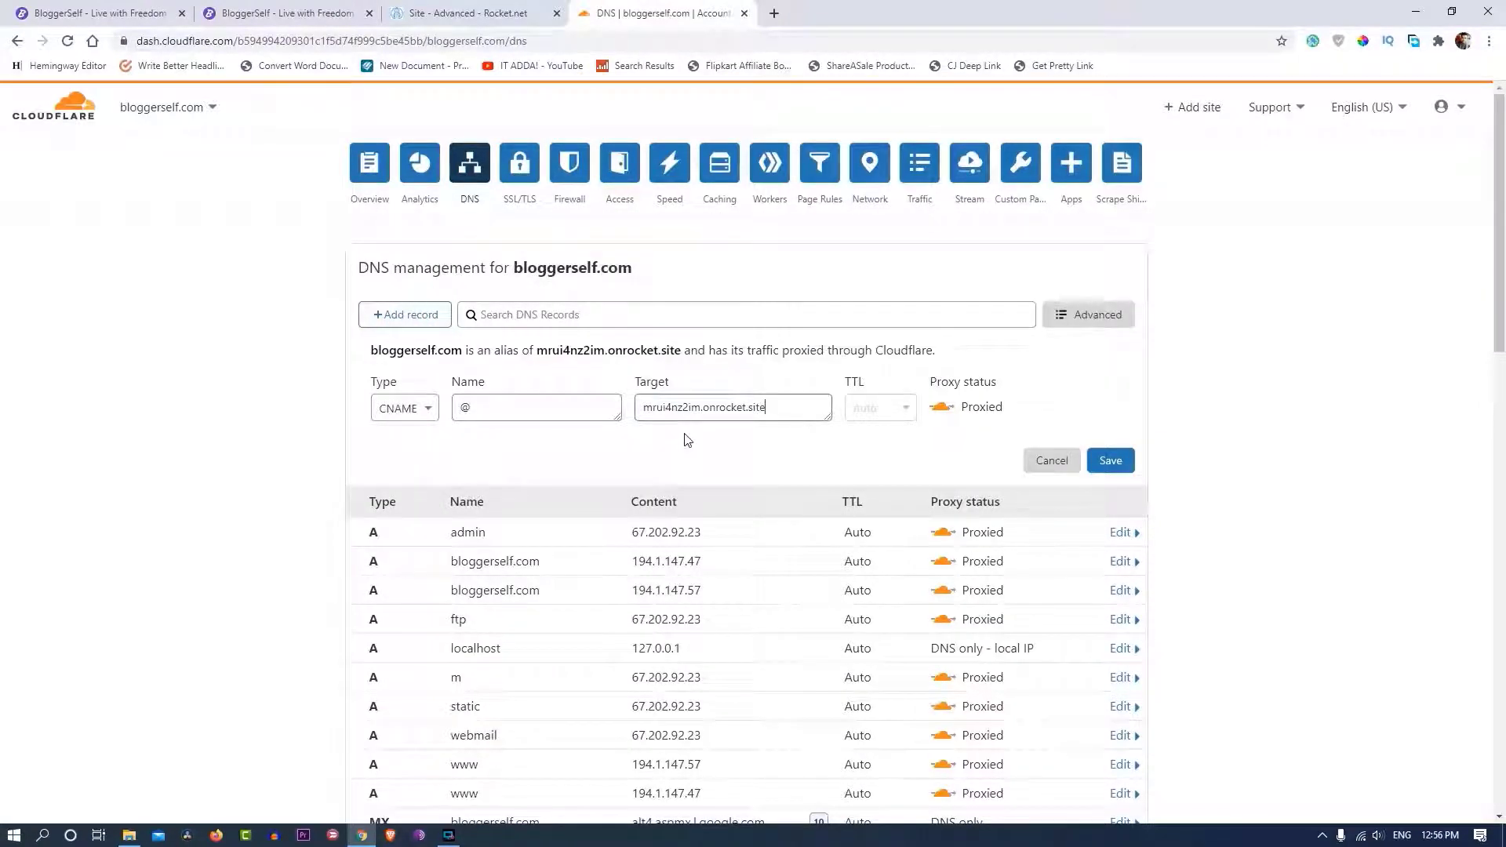
click(942, 407)
key(Return)
scroll(116, 554, down, 5)
scroll(116, 553, down, 4)
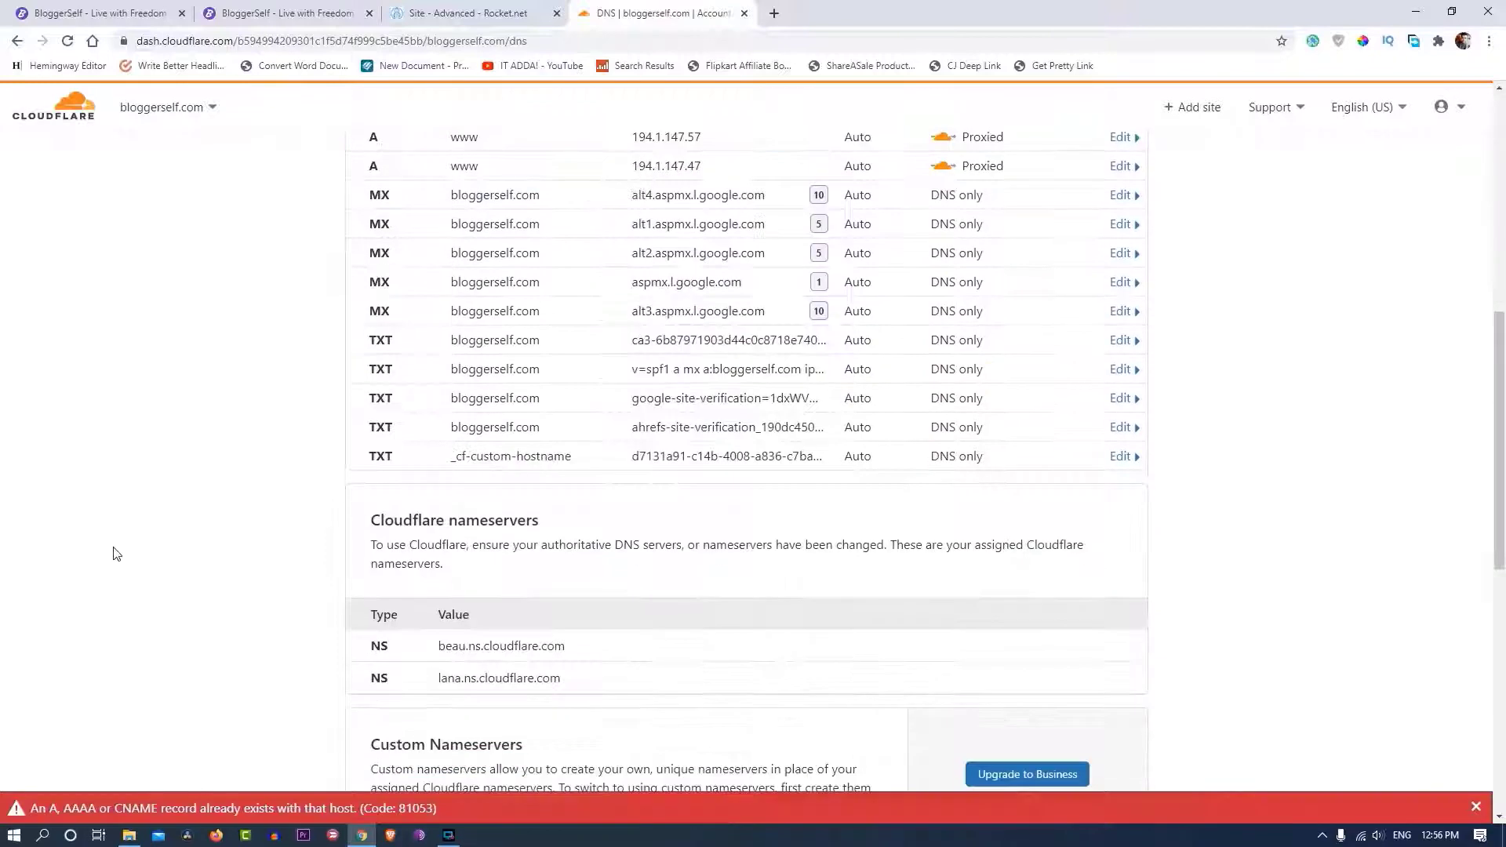
scroll(116, 554, up, 4)
scroll(541, 640, up, 1)
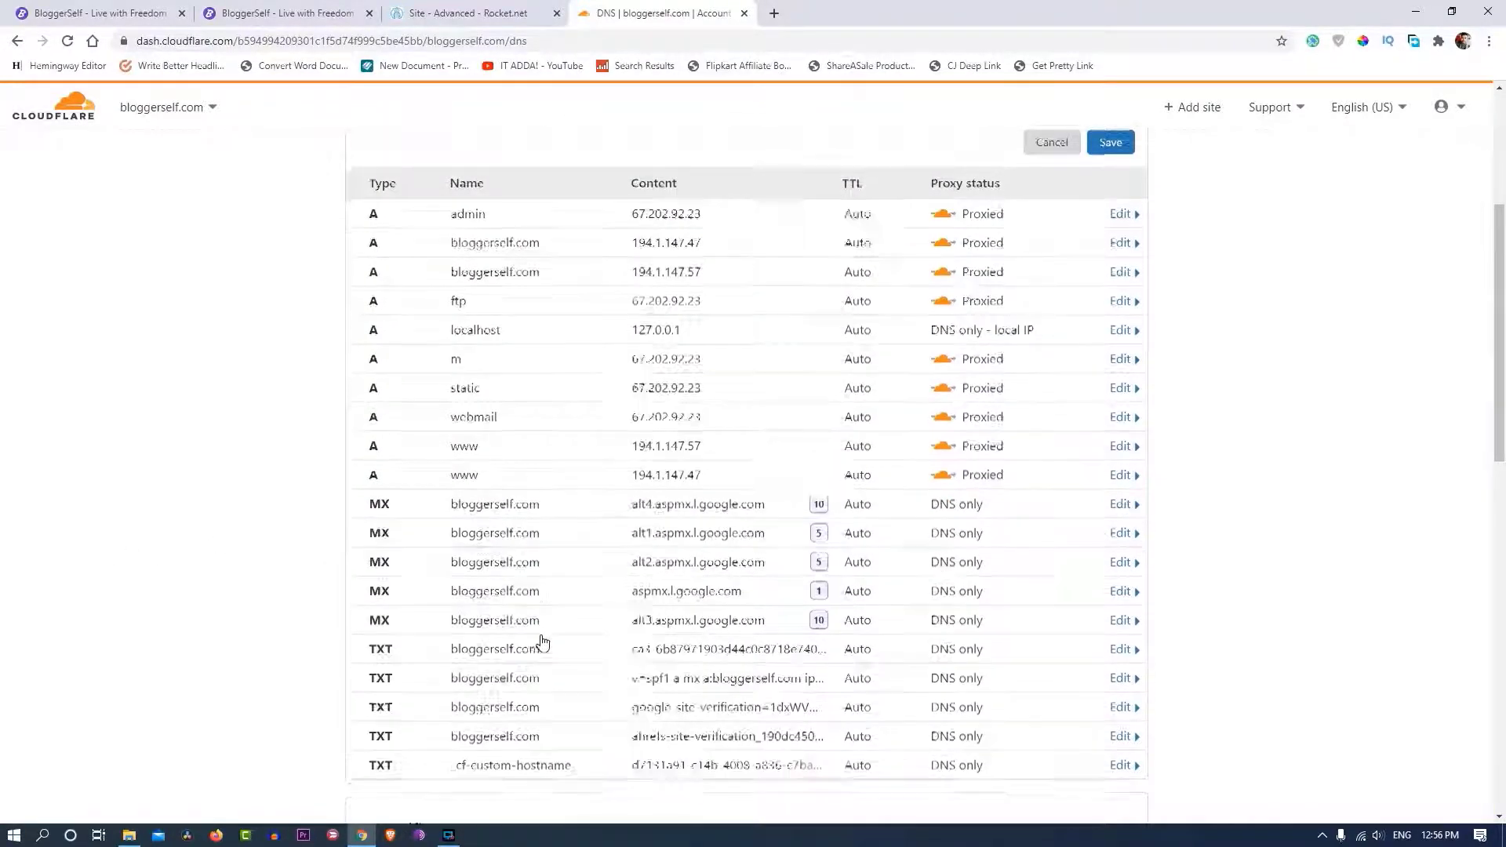
scroll(620, 639, down, 3)
scroll(1091, 407, up, 1)
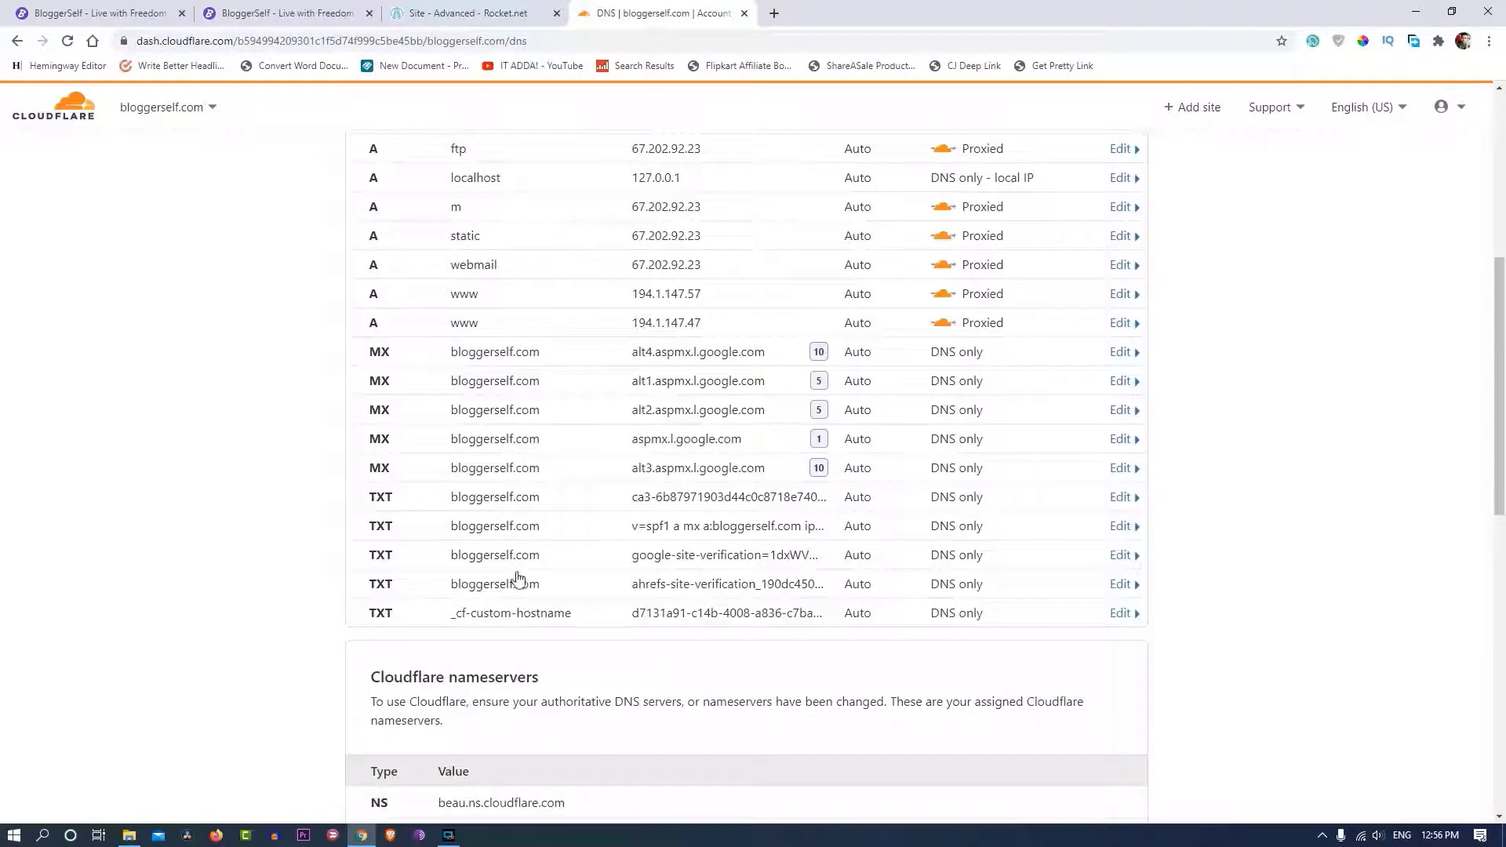
- Delete the bloggerself.com A record and save the root CNAME @ to mrui4nz2im.onrocket.site
scroll(465, 473, up, 3)
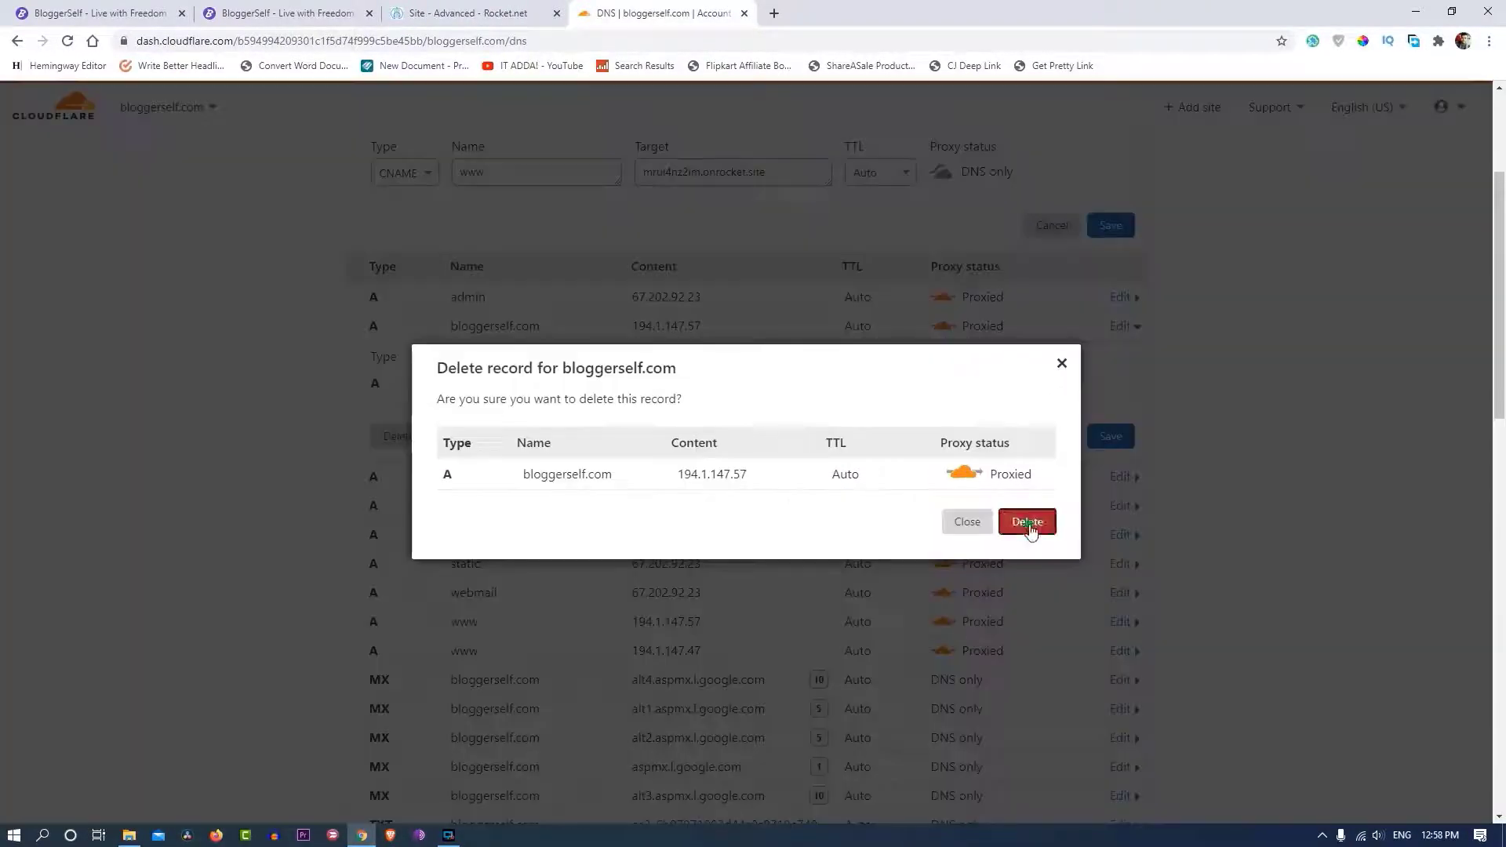
click(1025, 521)
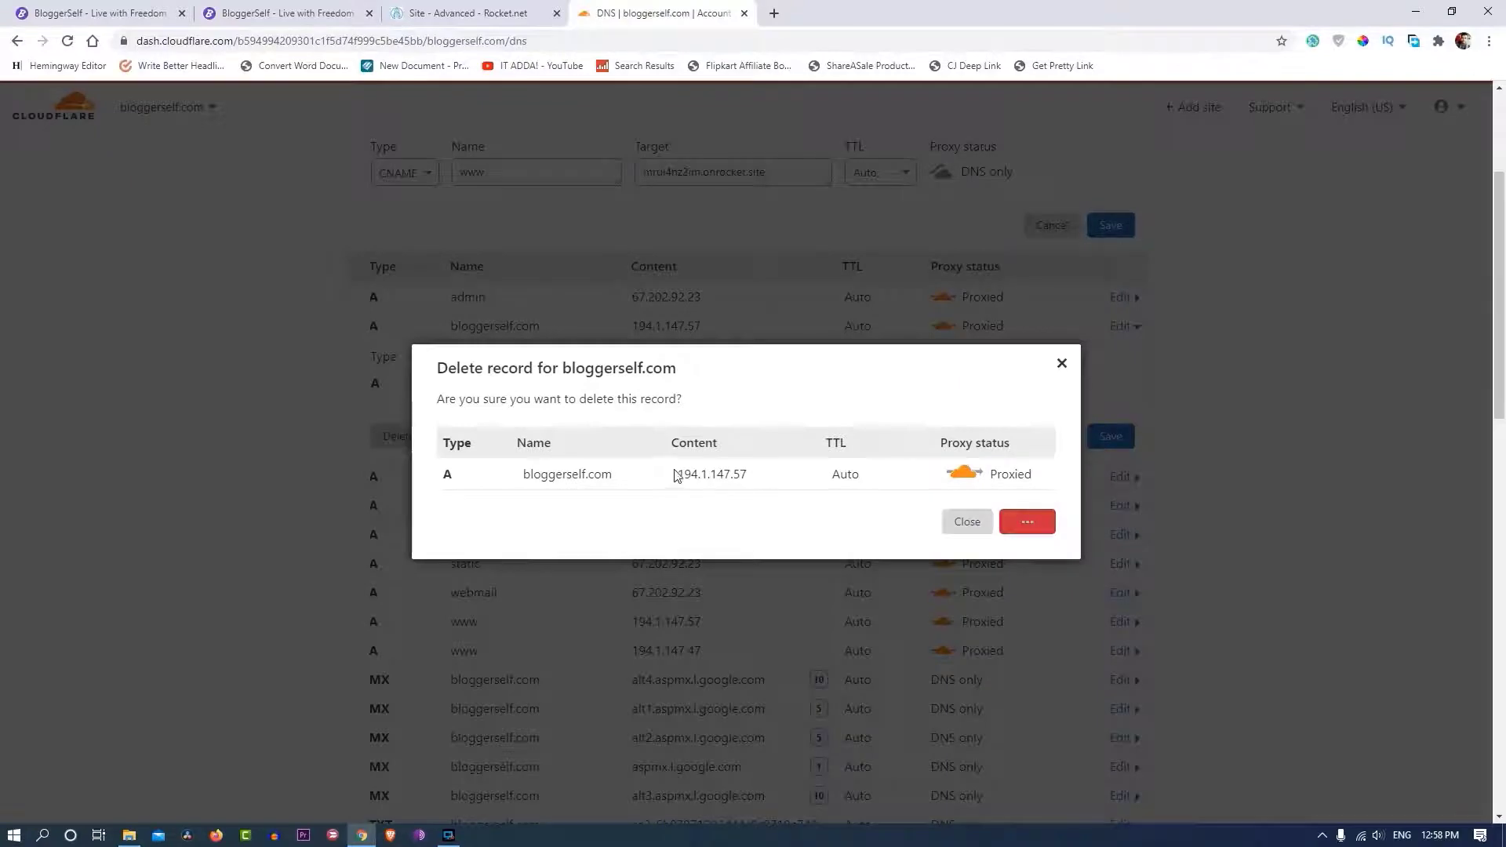
scroll(731, 496, up, 4)
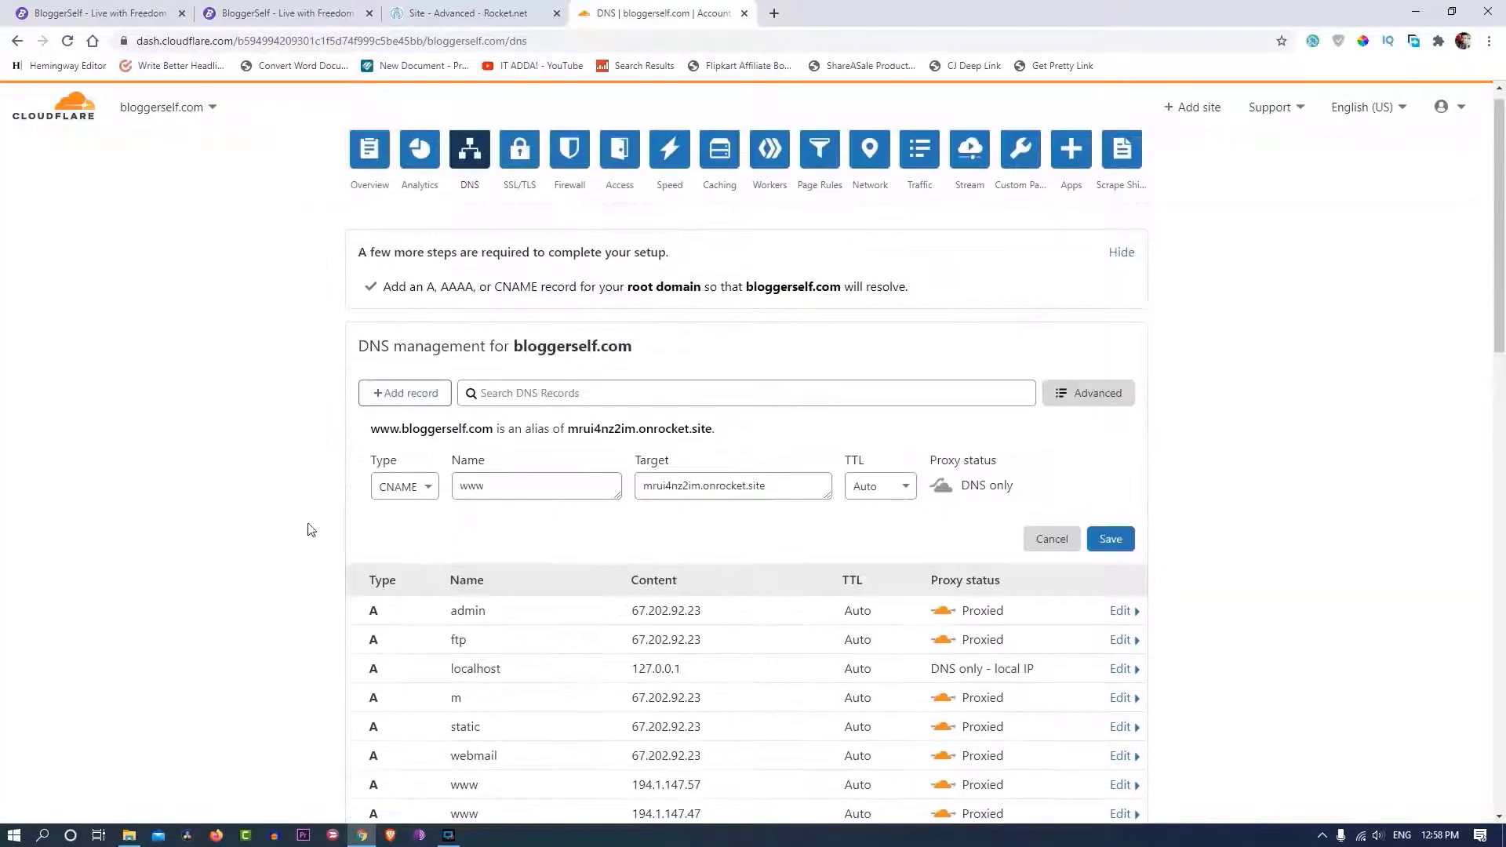
double_click(481, 486)
key(BackSpace)
text(@)
click(453, 518)
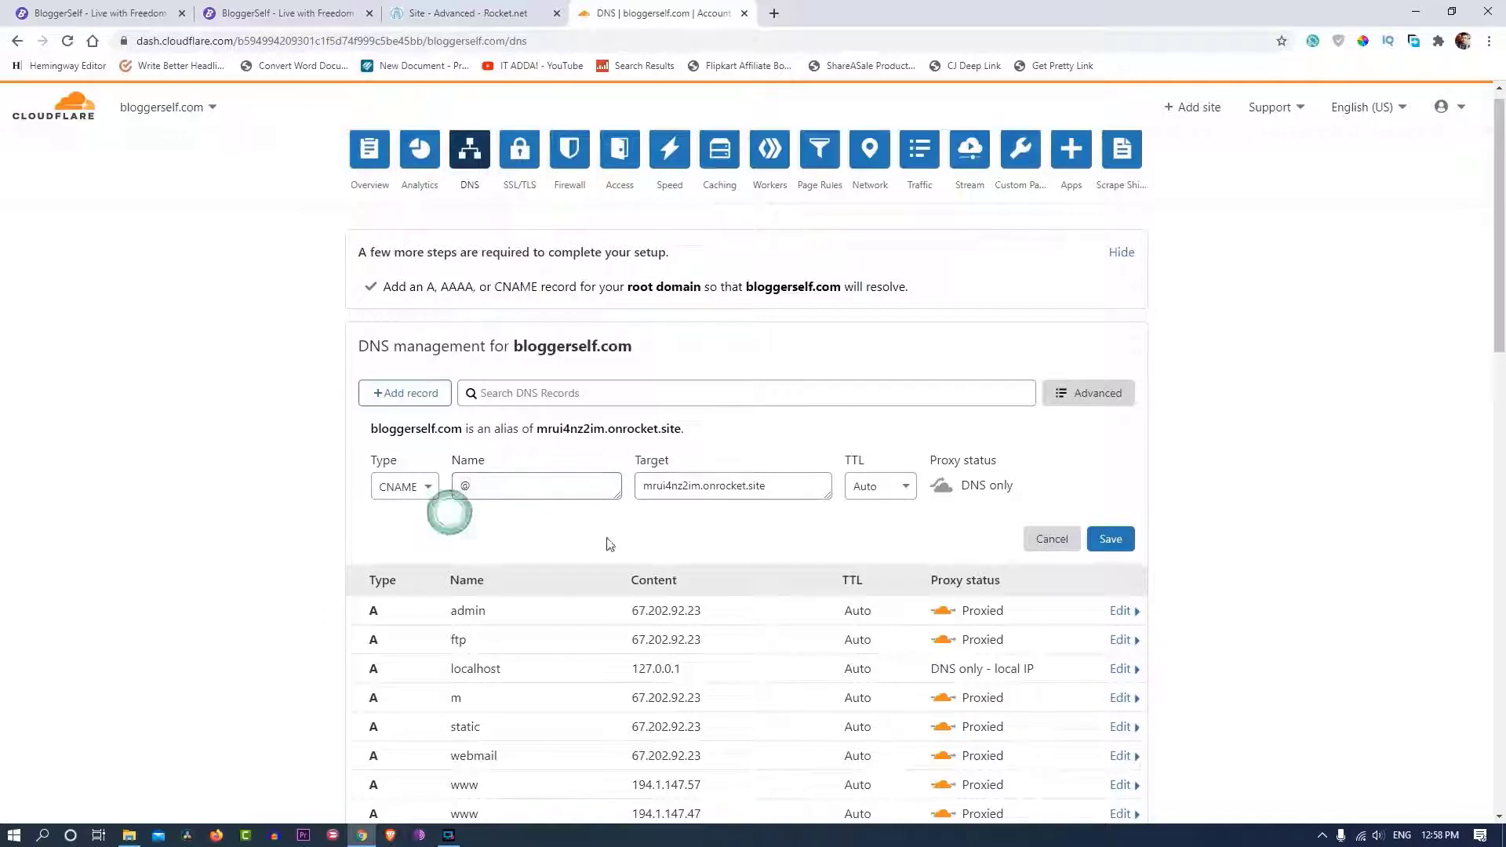
click(1108, 547)
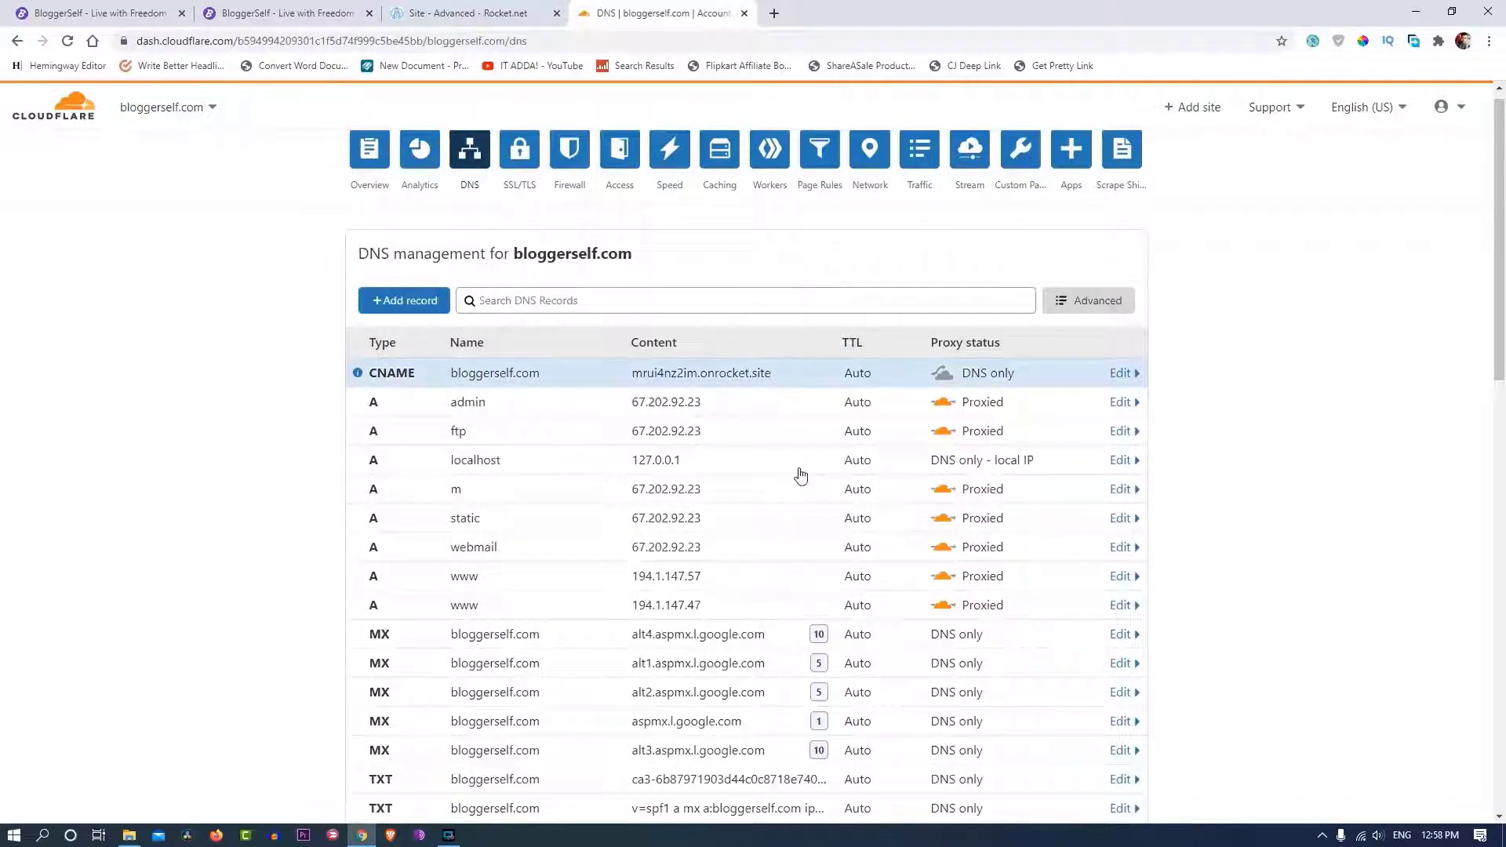
- Delete the www A record (194.1.147.57) and save a DNS-only www CNAME to mrui4nz2im.onrocket.site
scroll(627, 449, down, 2)
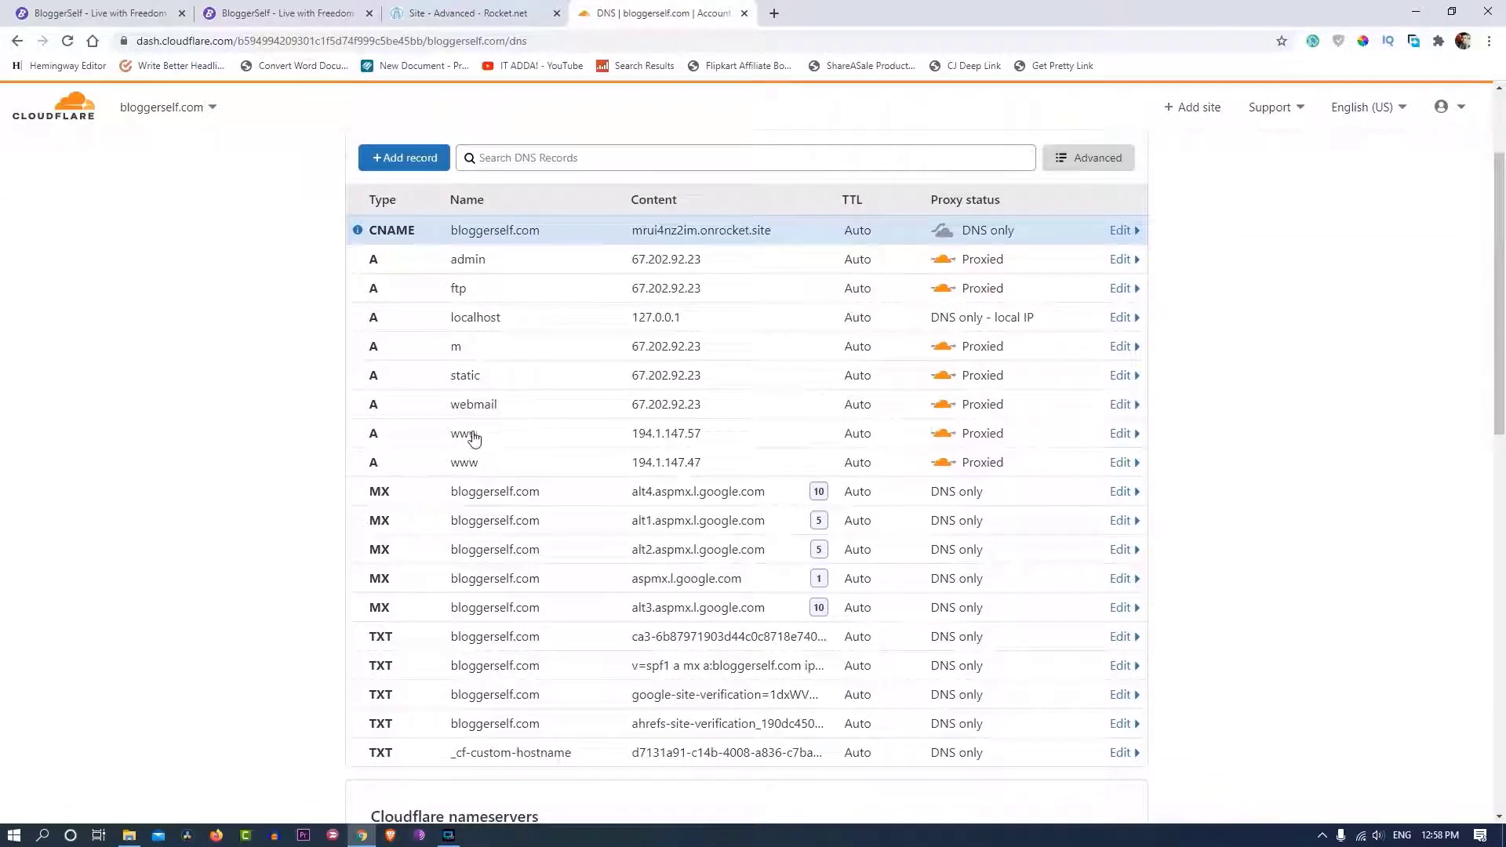
click(1121, 434)
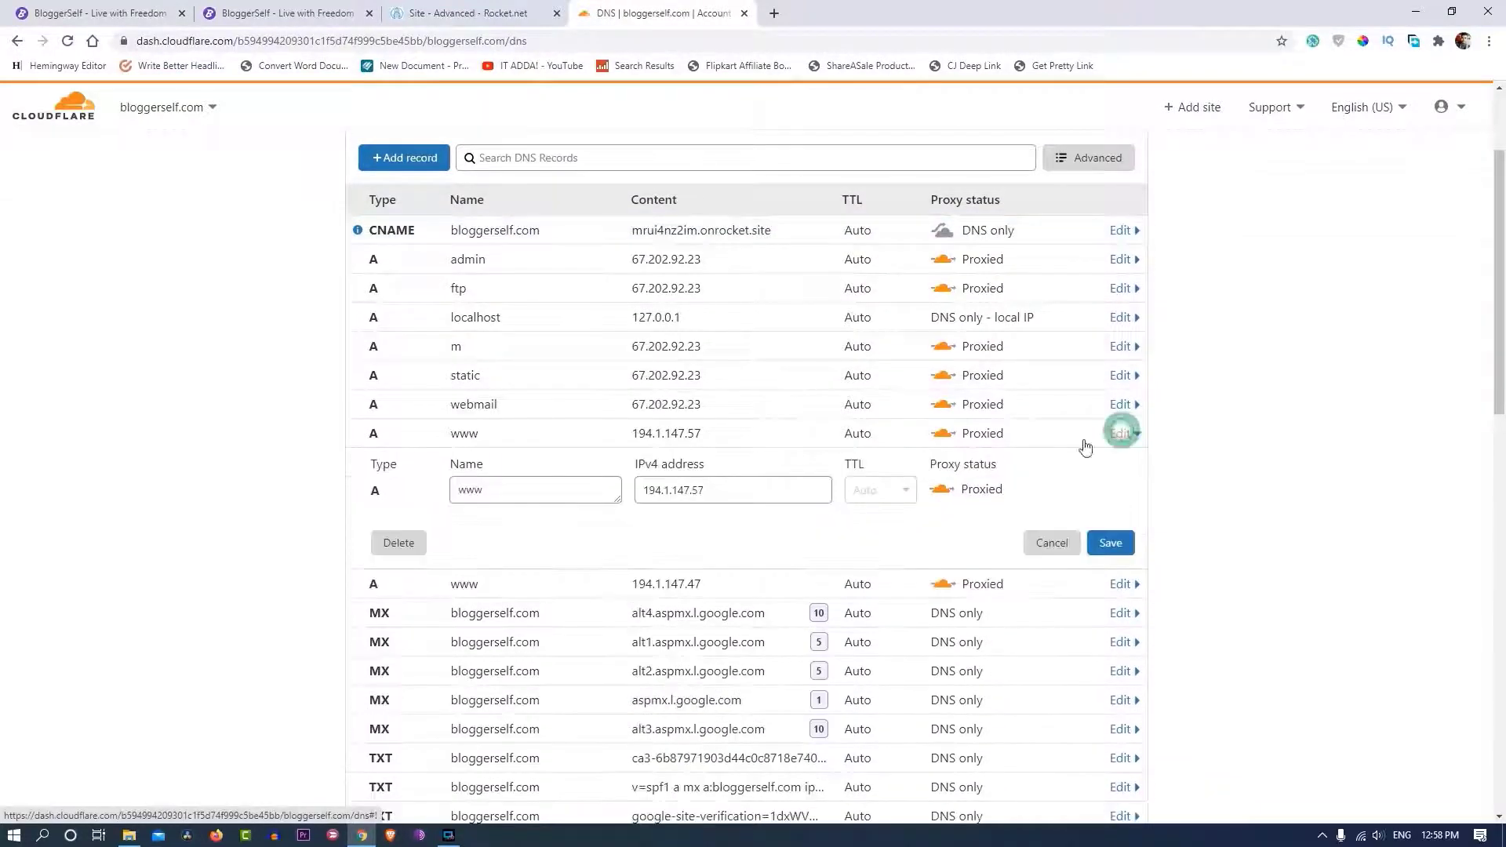
click(396, 540)
click(1028, 521)
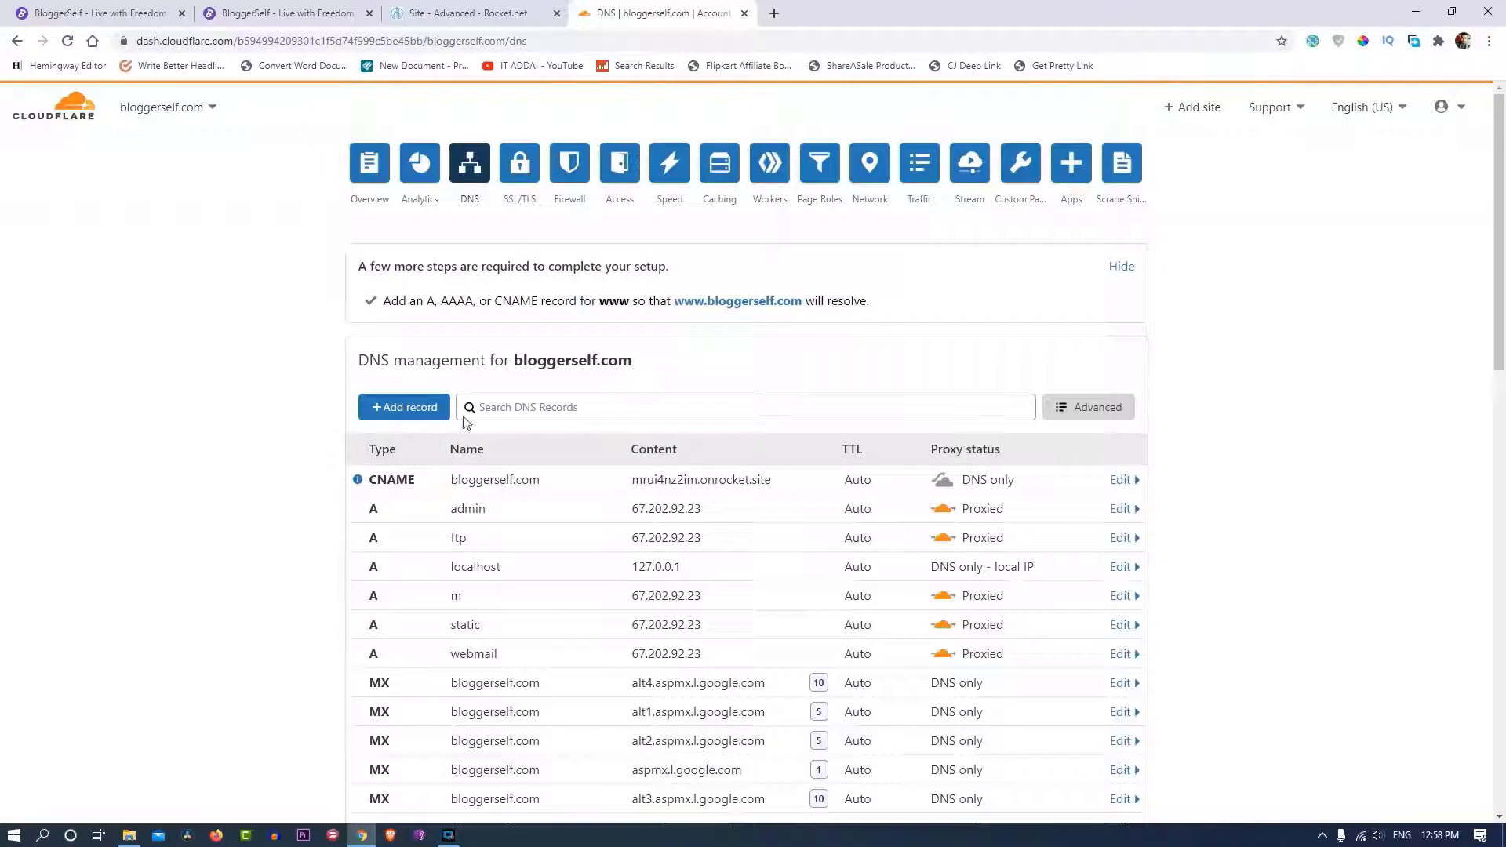
click(404, 407)
click(398, 506)
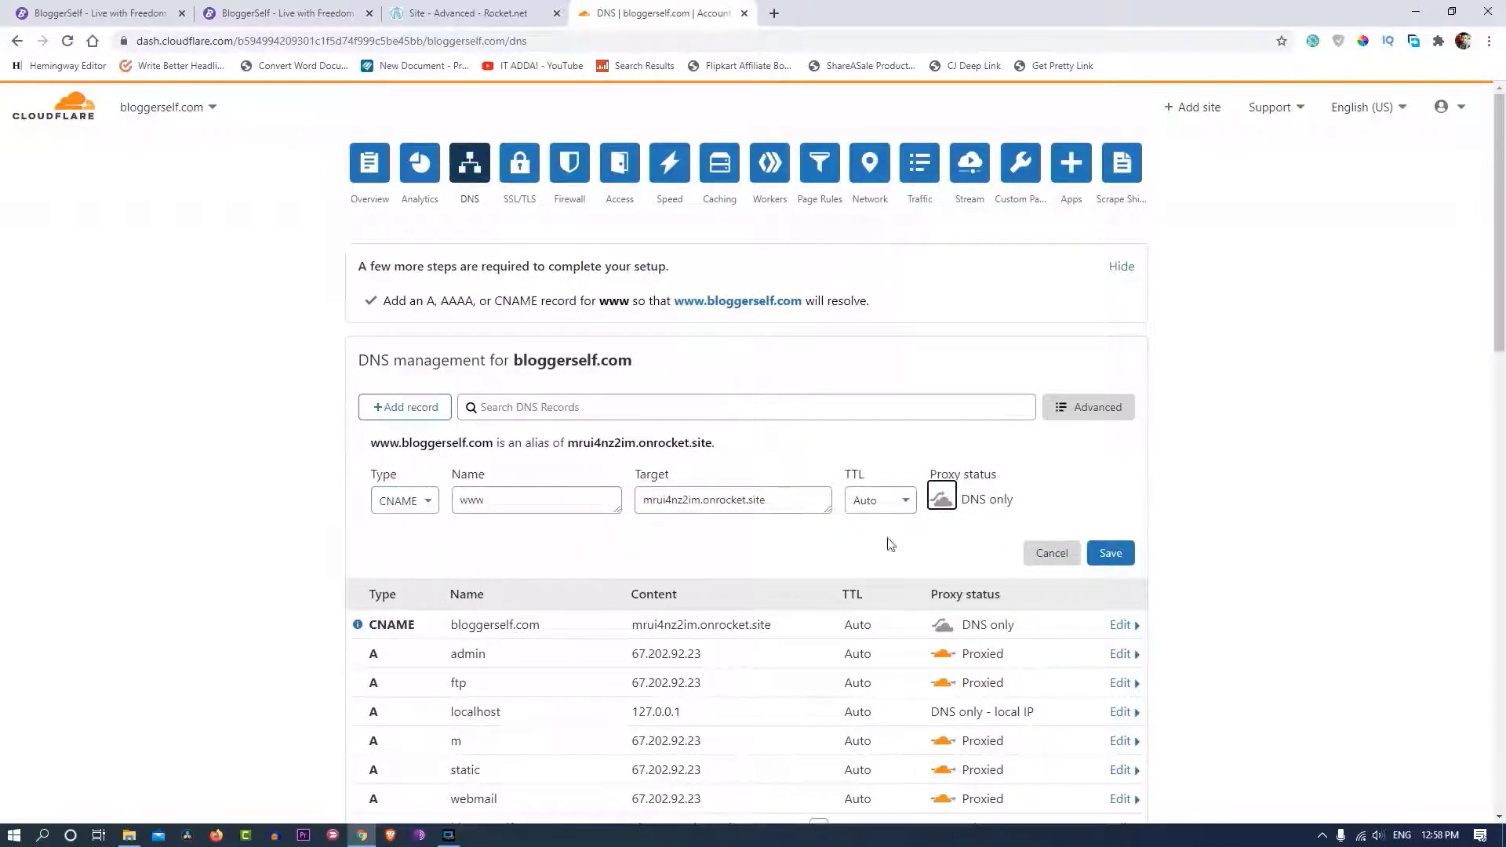
click(1108, 554)
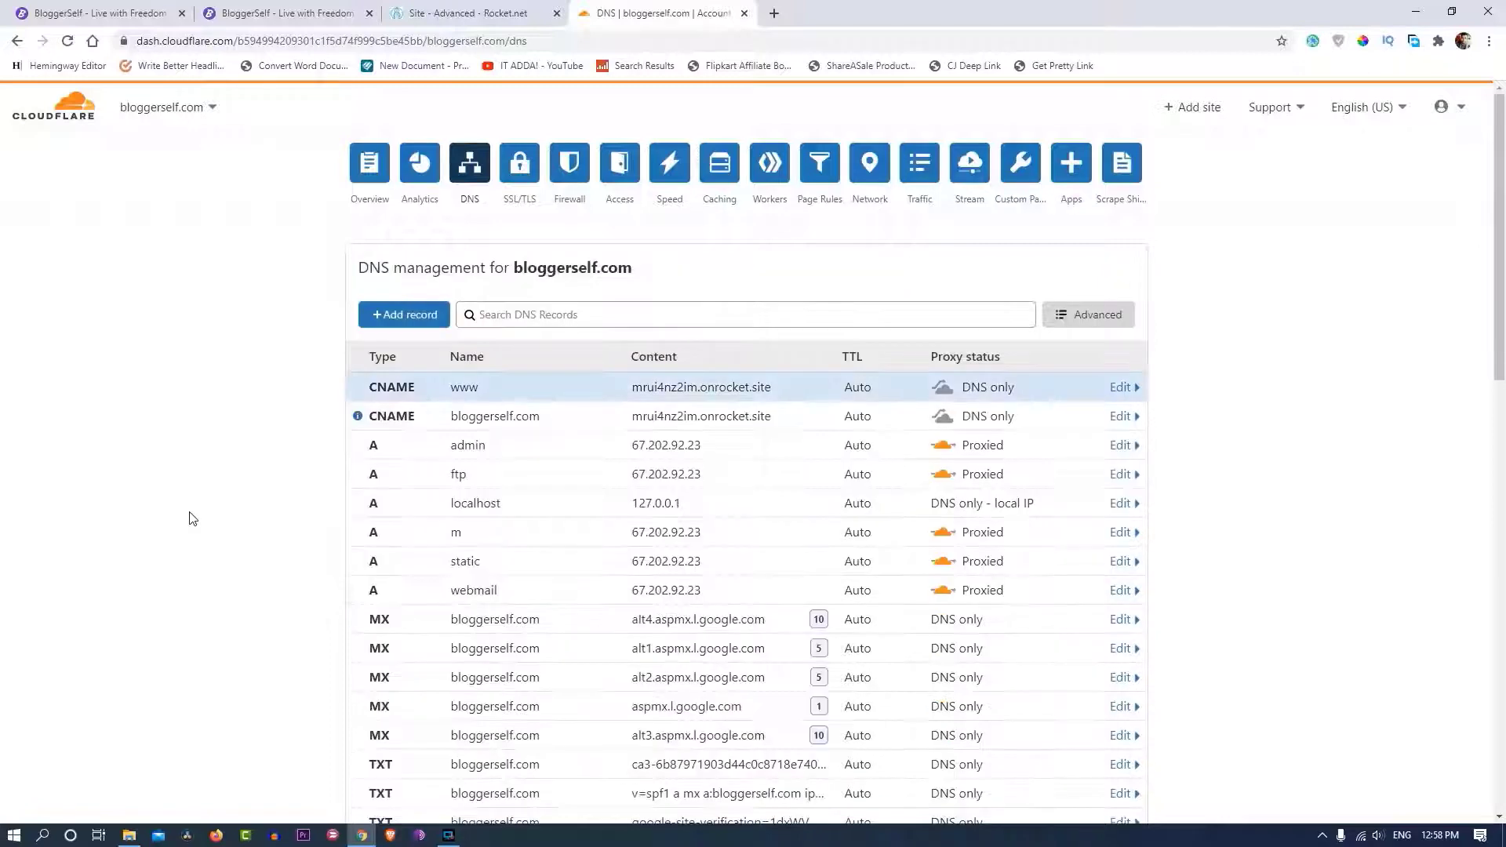
scroll(506, 515, down, 1)
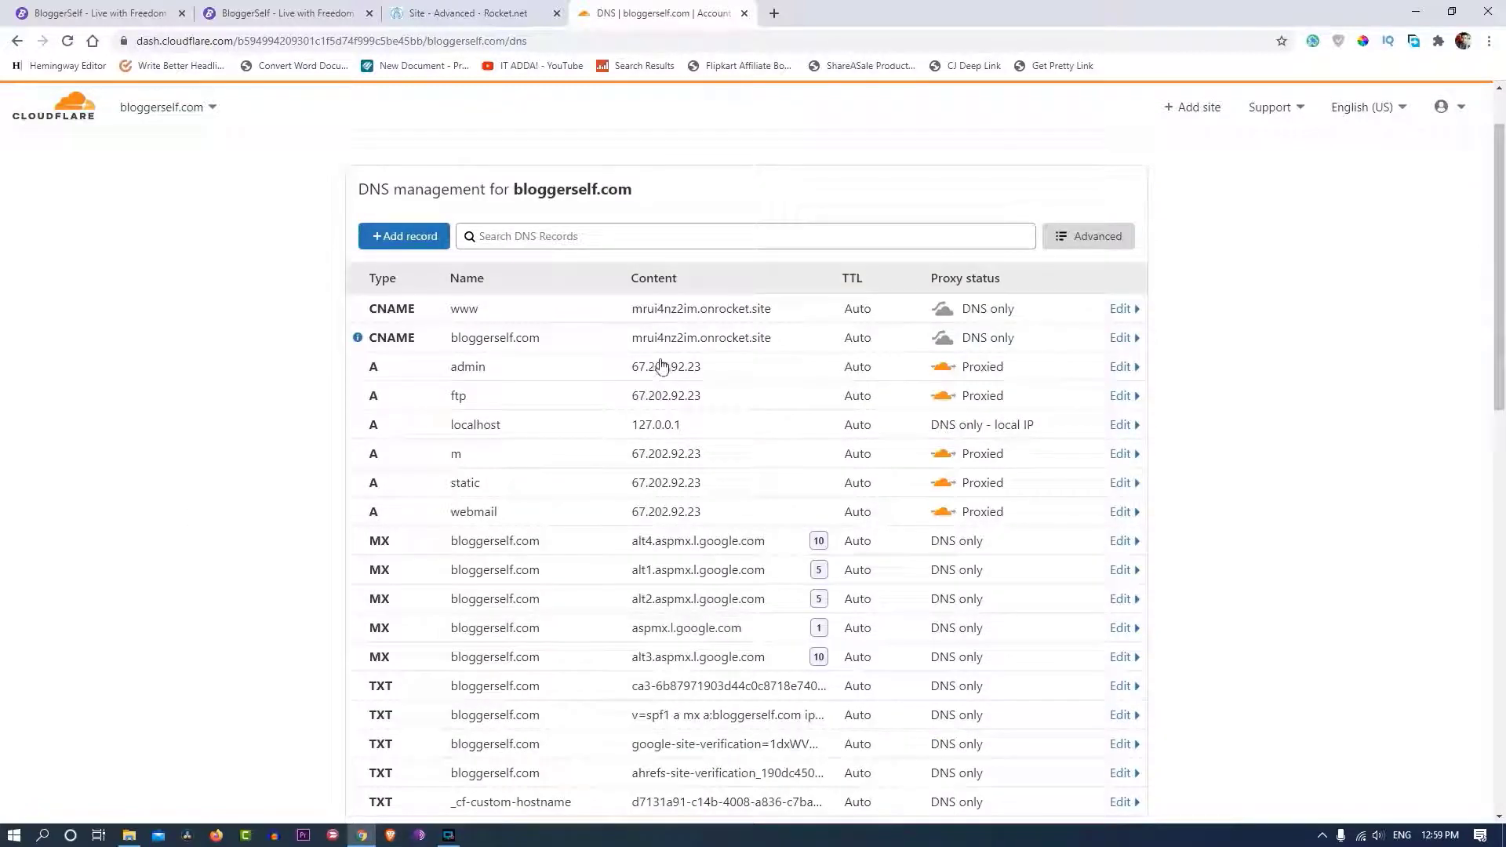
- Confirm "I've Updated My DNS" in Rocket.net, then select the live site's web address
click(470, 13)
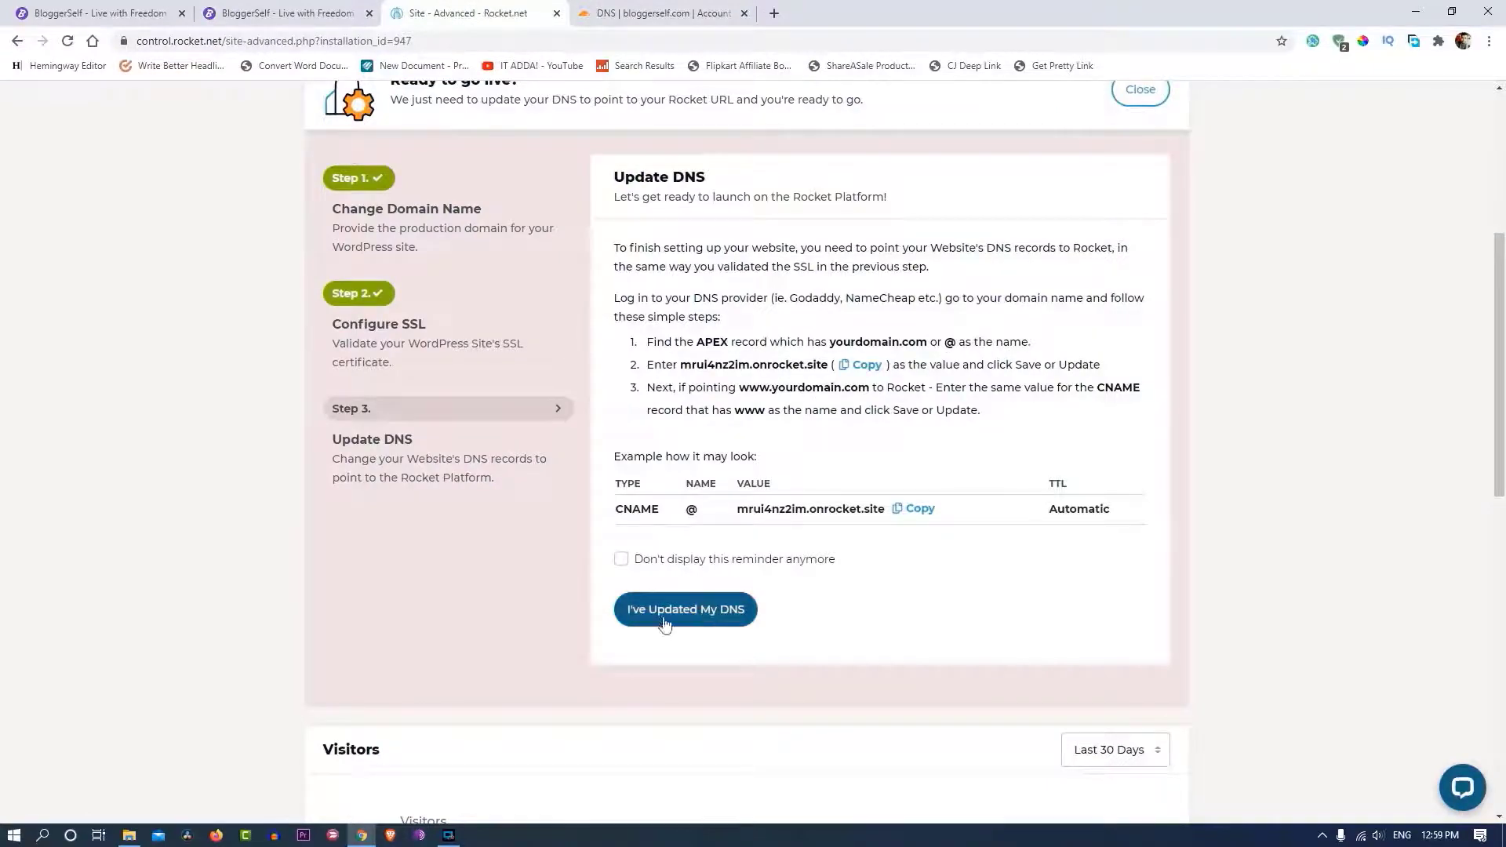
click(706, 610)
scroll(593, 189, up, 1)
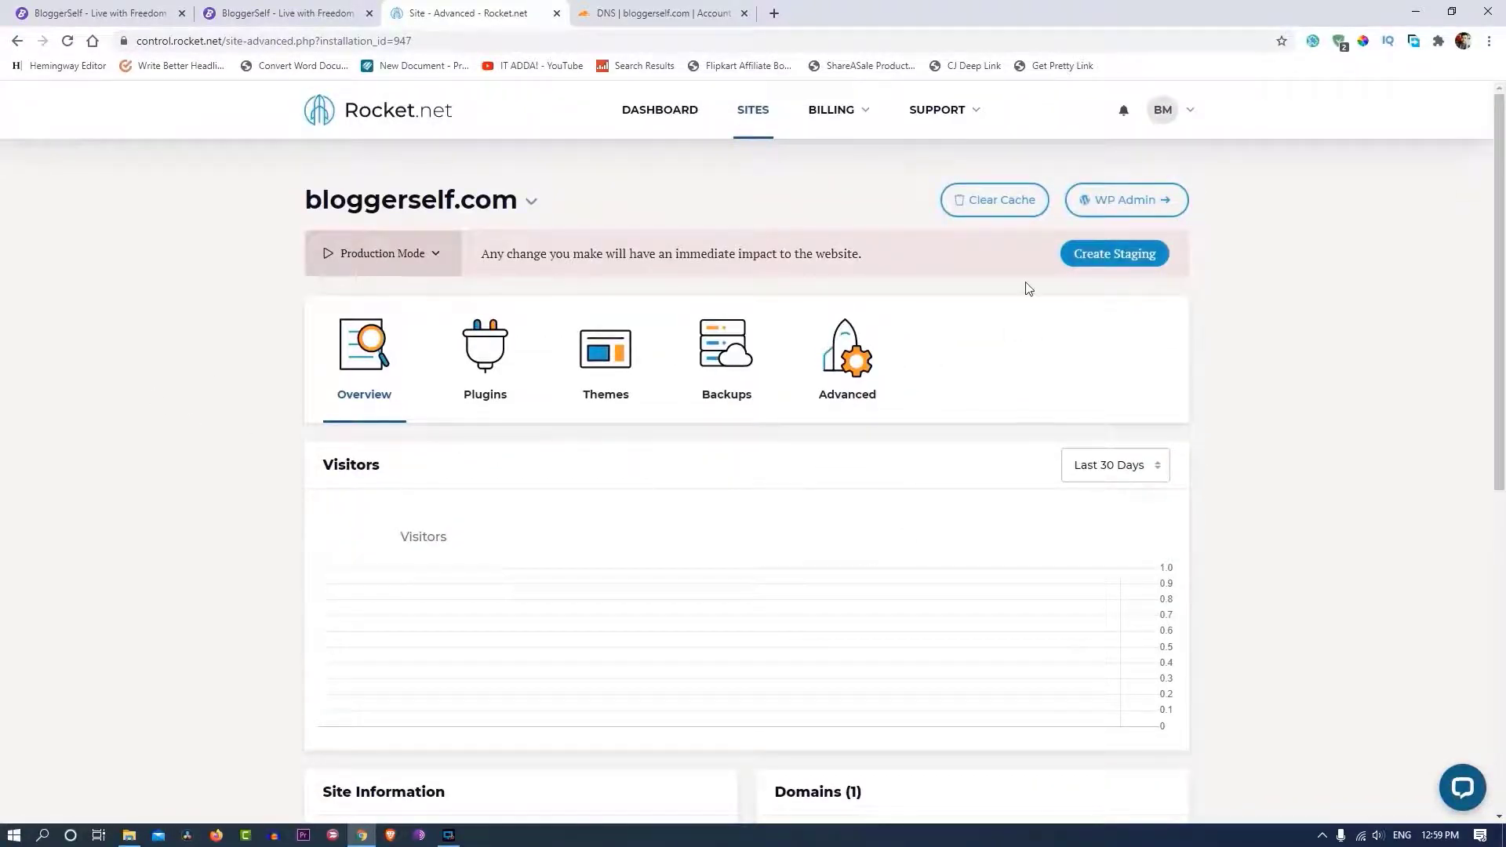
scroll(1028, 286, down, 5)
click(287, 13)
click(223, 43)
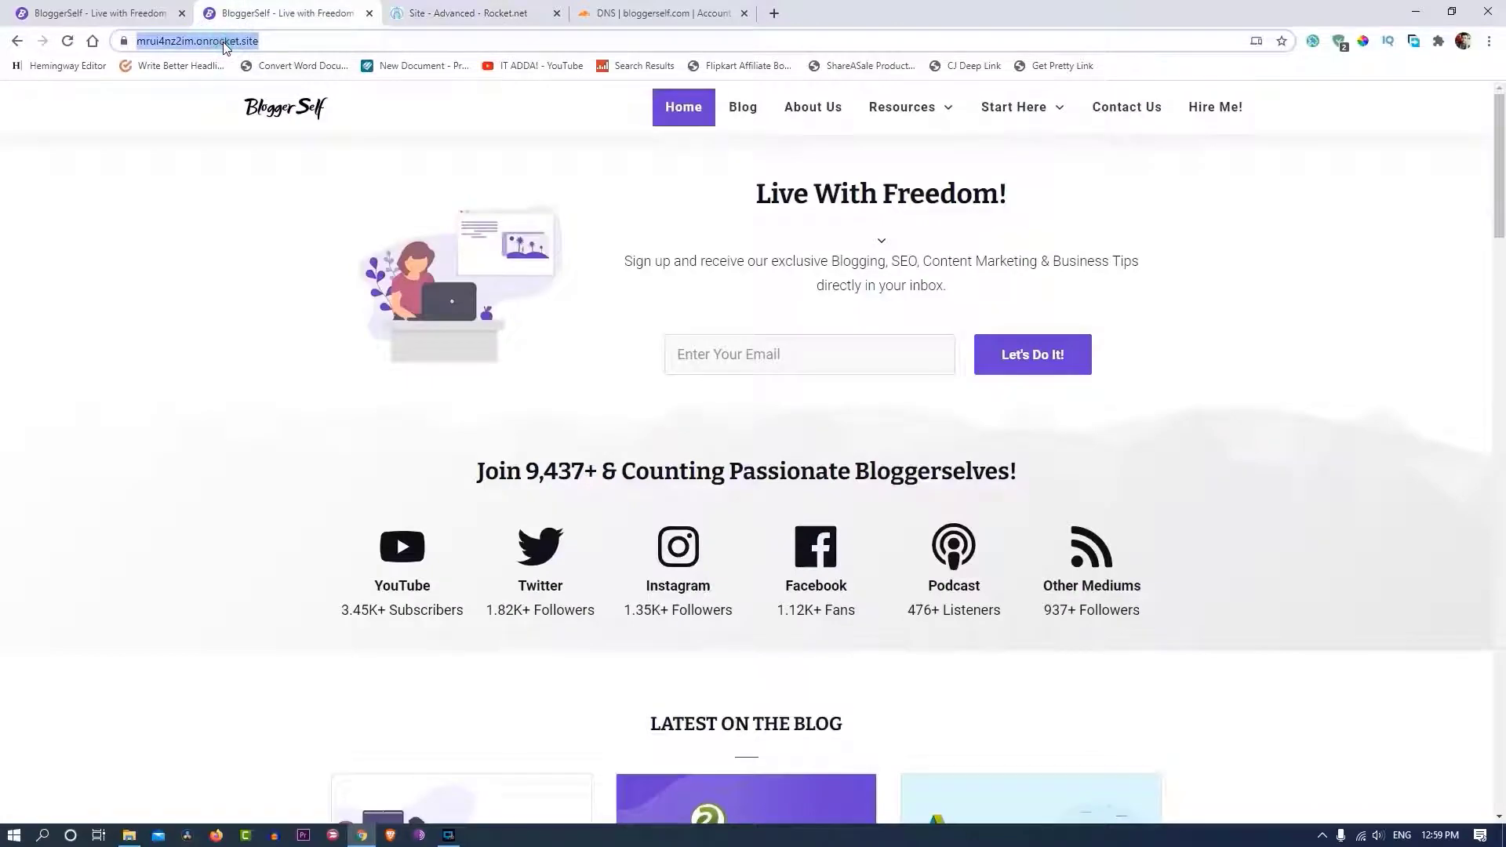
- Load bloggerself.com in a new incognito window to check the site
click(246, 134)
scroll(243, 397, down, 10)
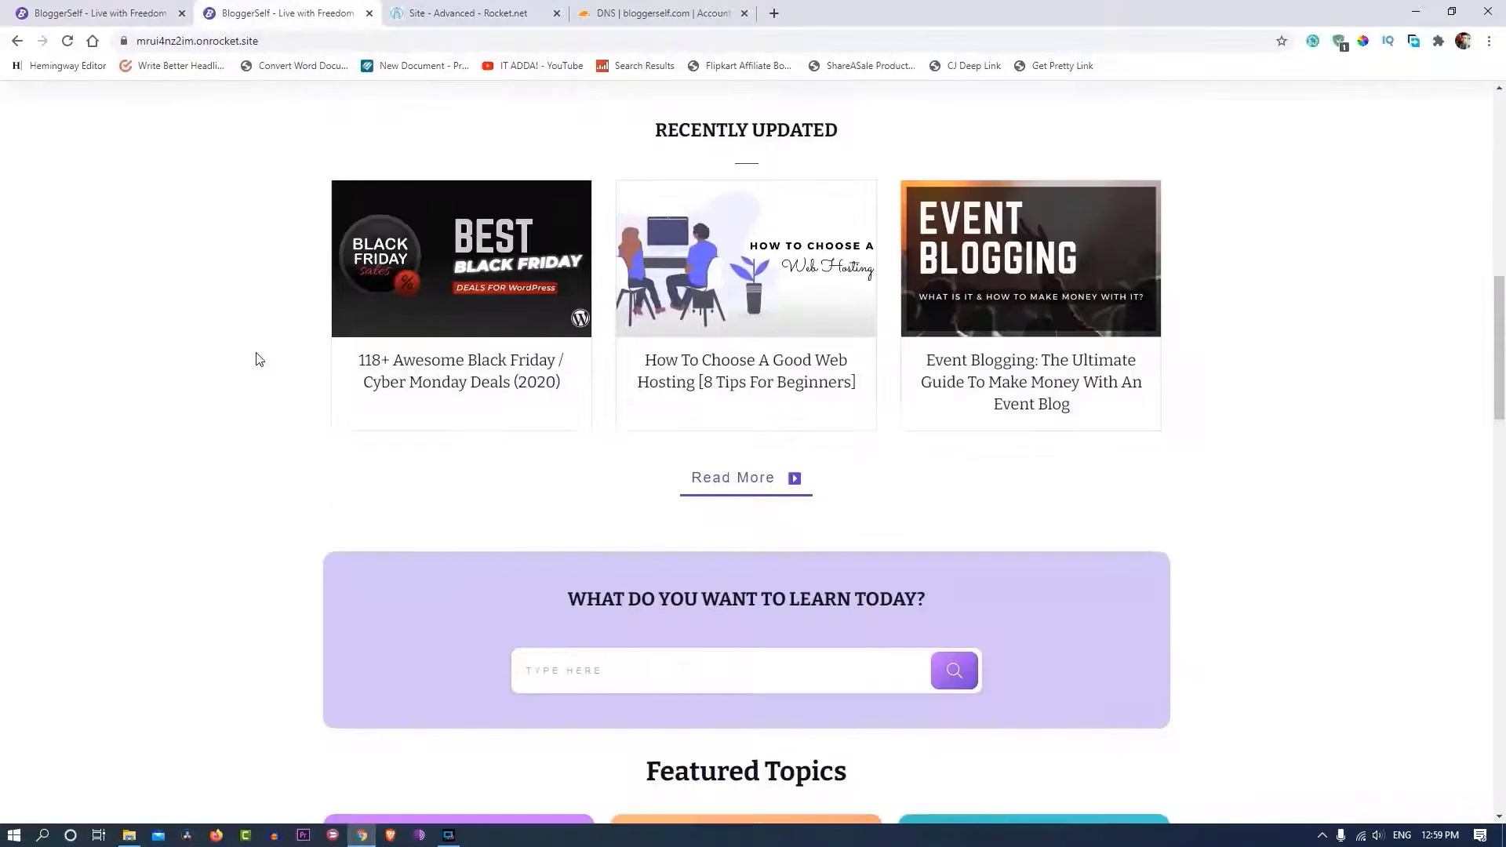
click(1489, 40)
click(1396, 127)
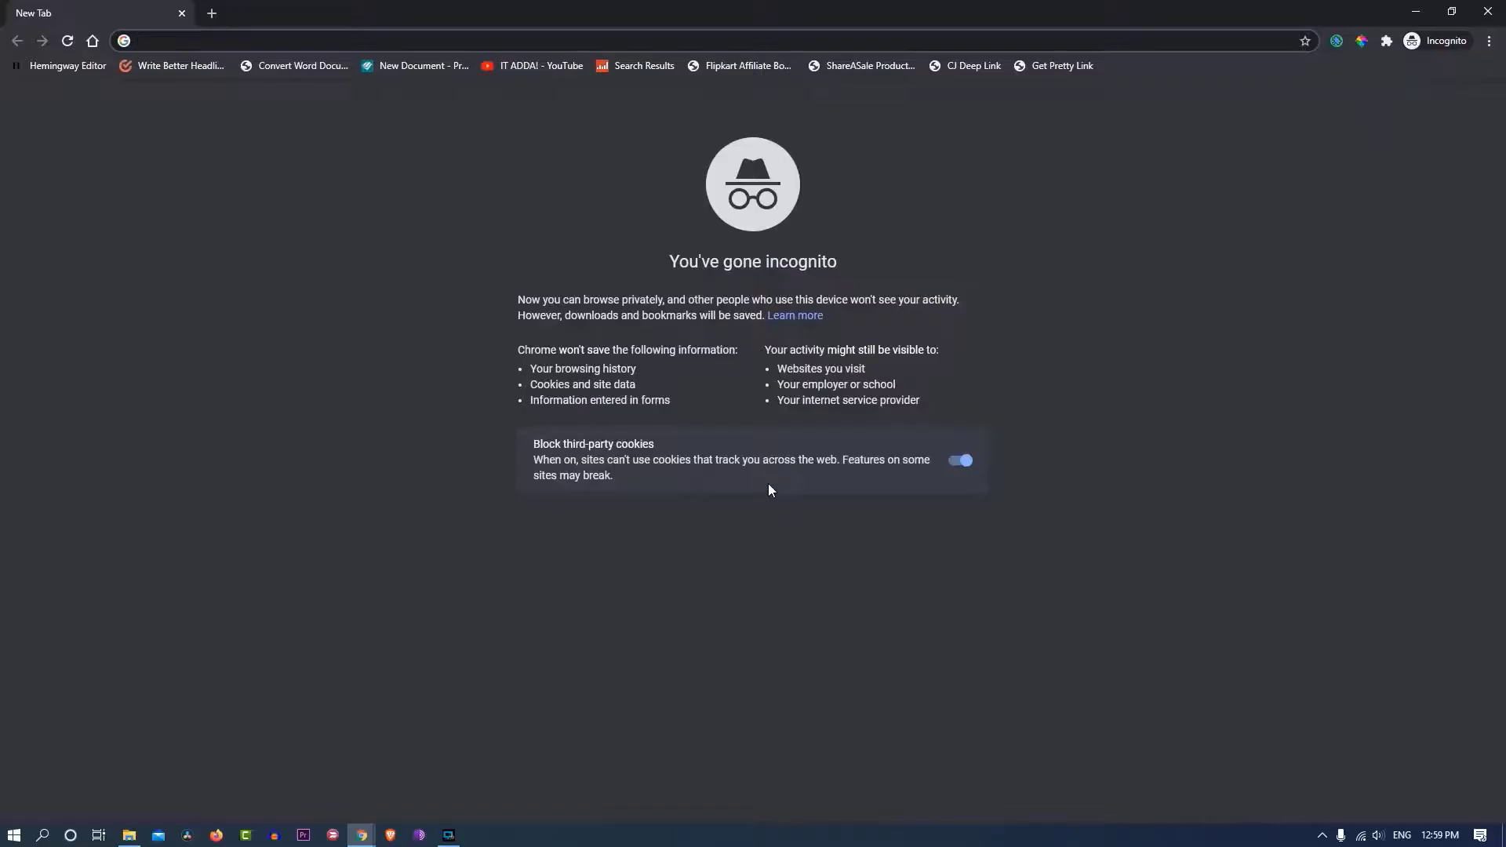
key(ctrl+v)
key(Return)
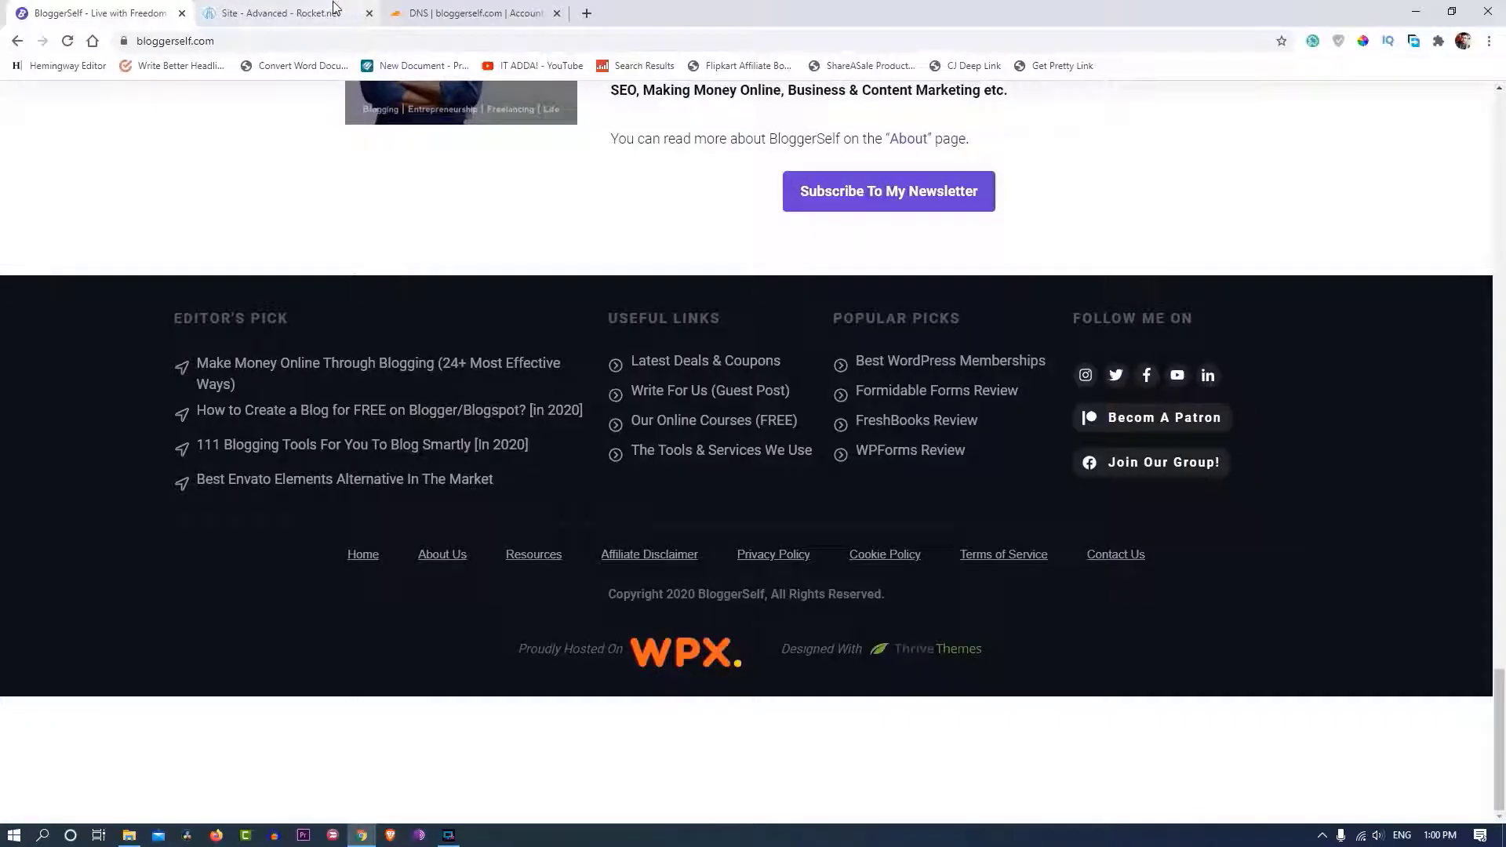
- Open gtmetrix.com in a new tab beside the Rocket.net dashboard
click(333, 9)
click(587, 13)
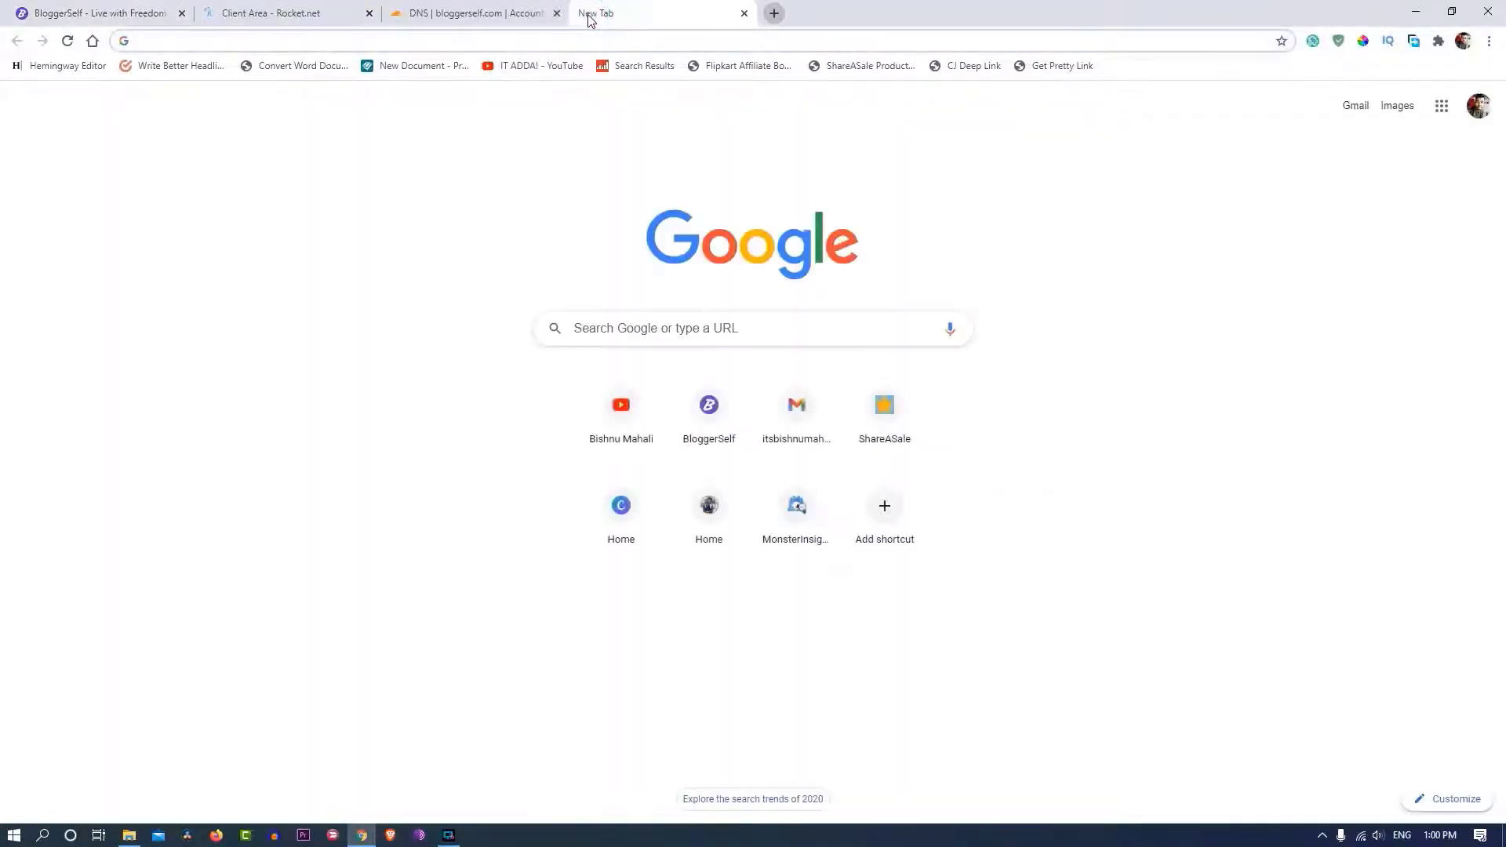
text(gt)
key(Return)
- Start a GTmetrix speed analysis of bloggerself.com, then return to Rocket.net
click(271, 13)
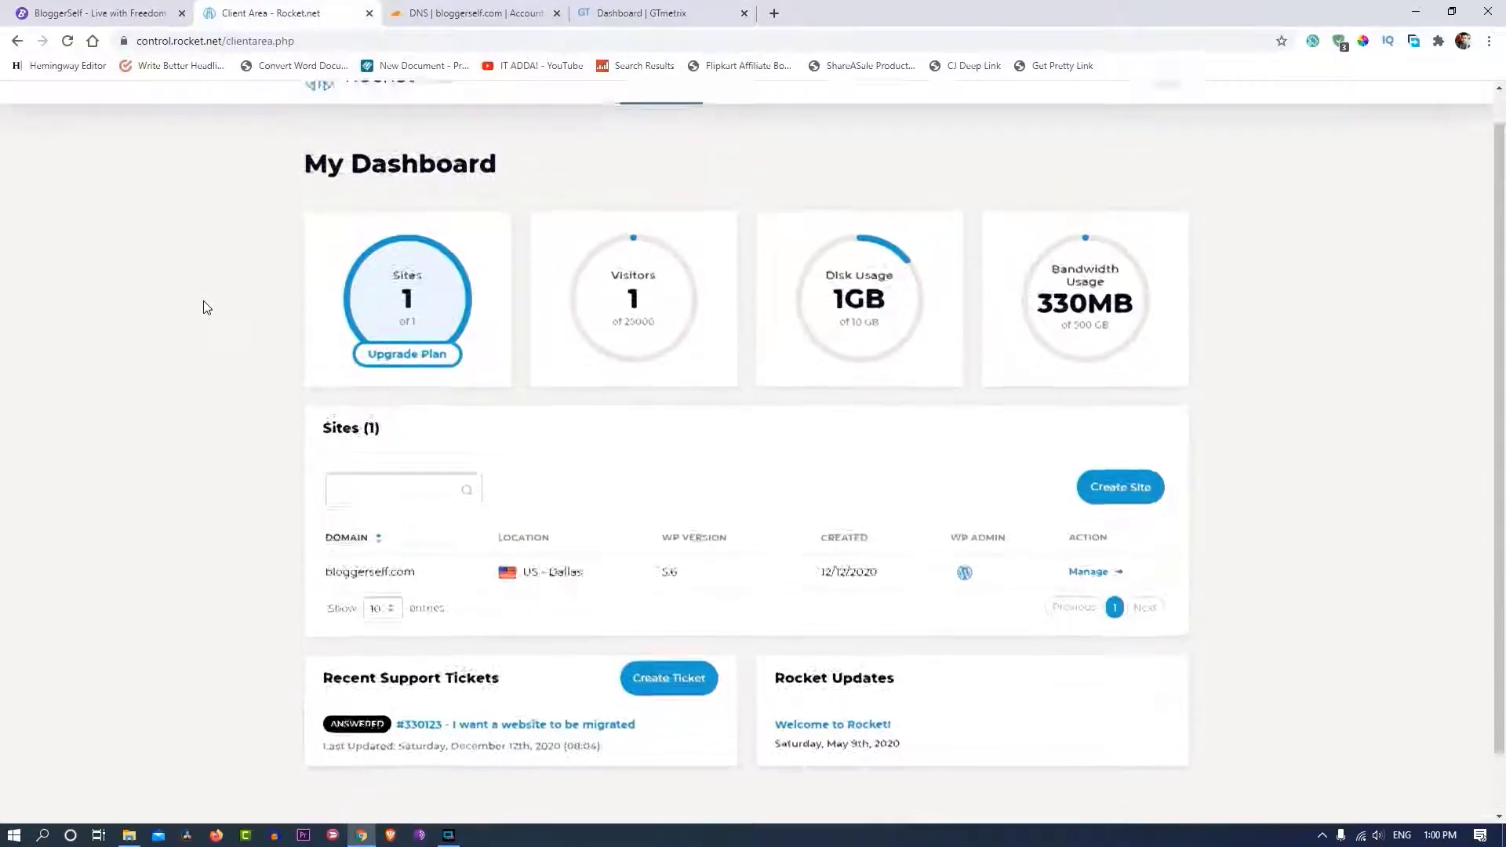
scroll(207, 307, down, 1)
scroll(212, 310, up, 2)
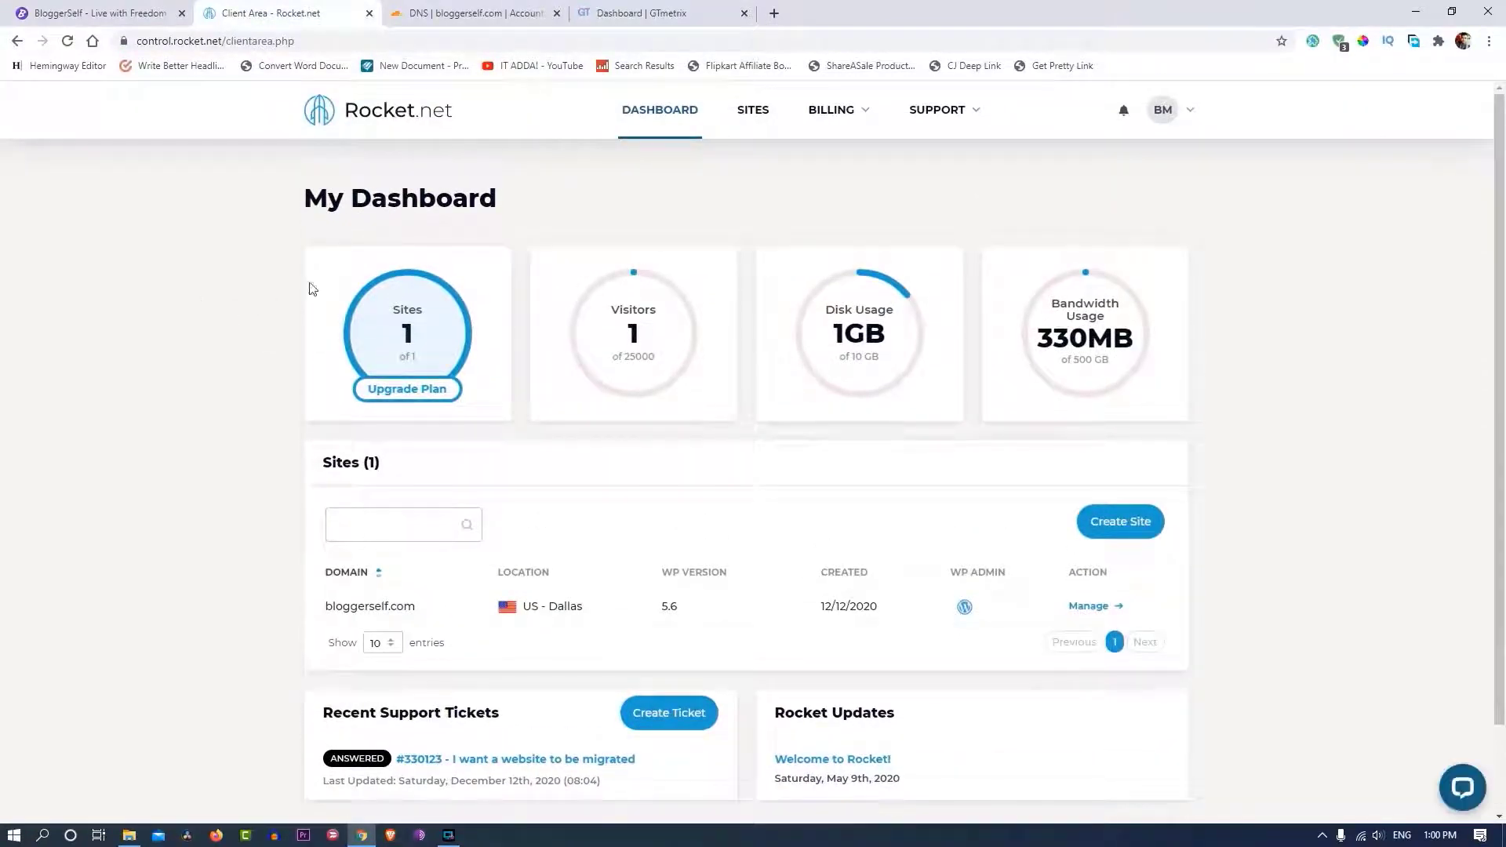
click(649, 10)
key(ctrl+v)
key(Return)
key(ctrl+shift+Tab)
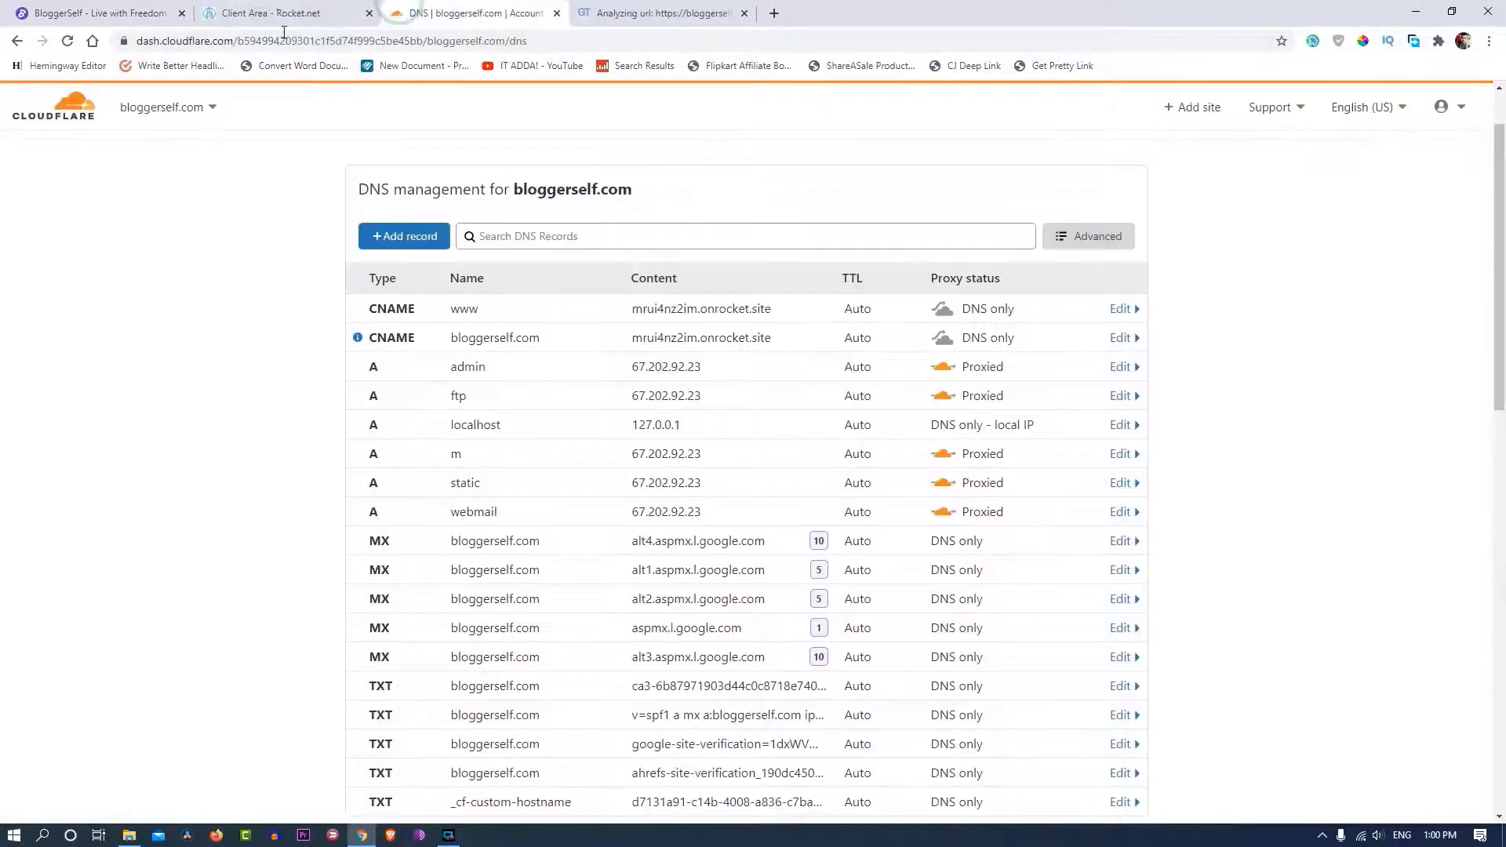
key(ctrl+shift+Tab)
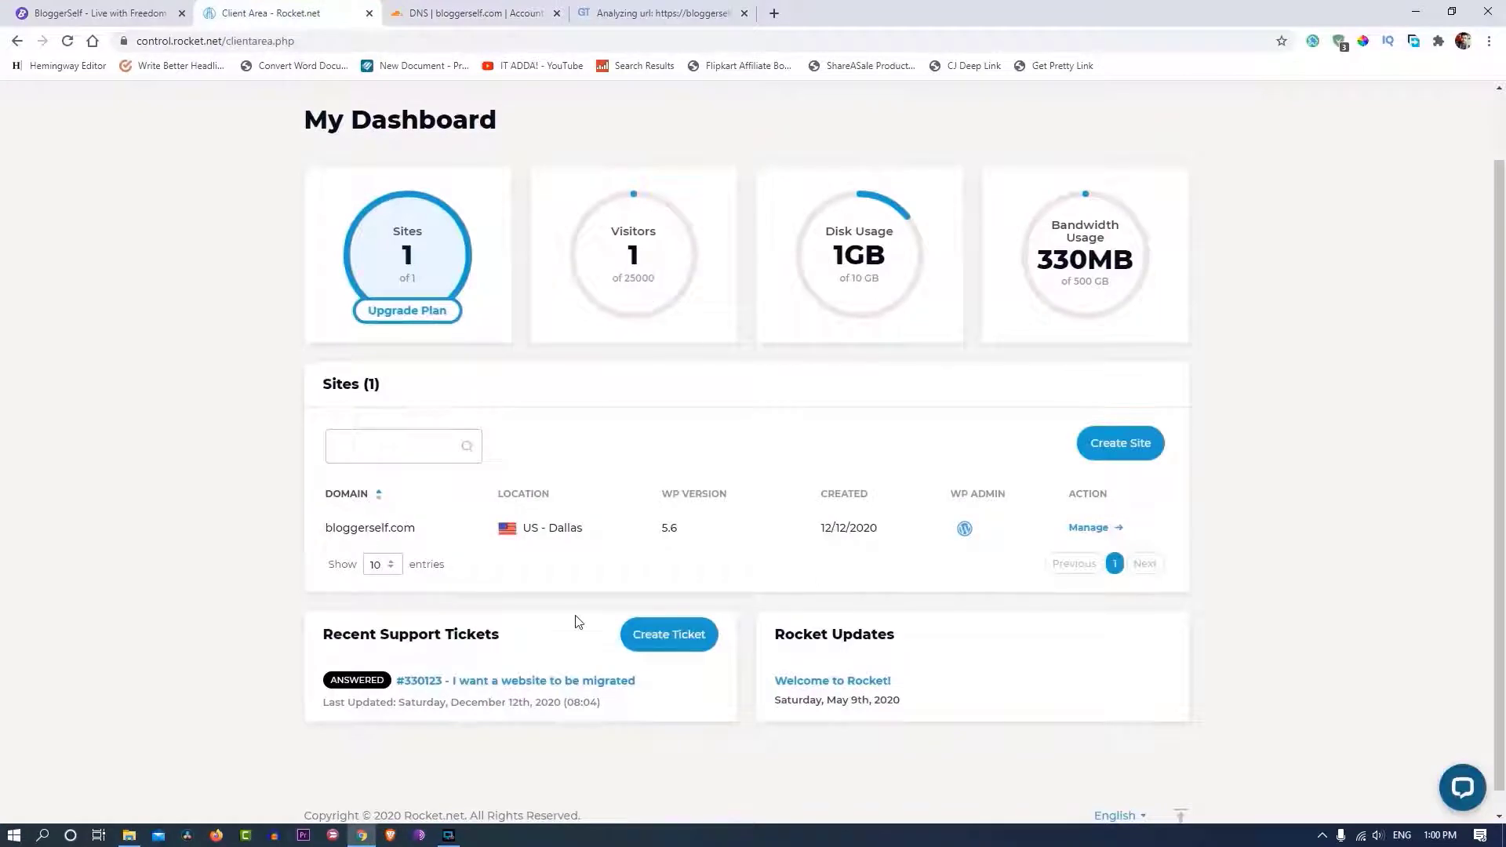
- Open bloggerself.com's management page in Rocket.net and view its installed plugins
scroll(578, 622, up, 1)
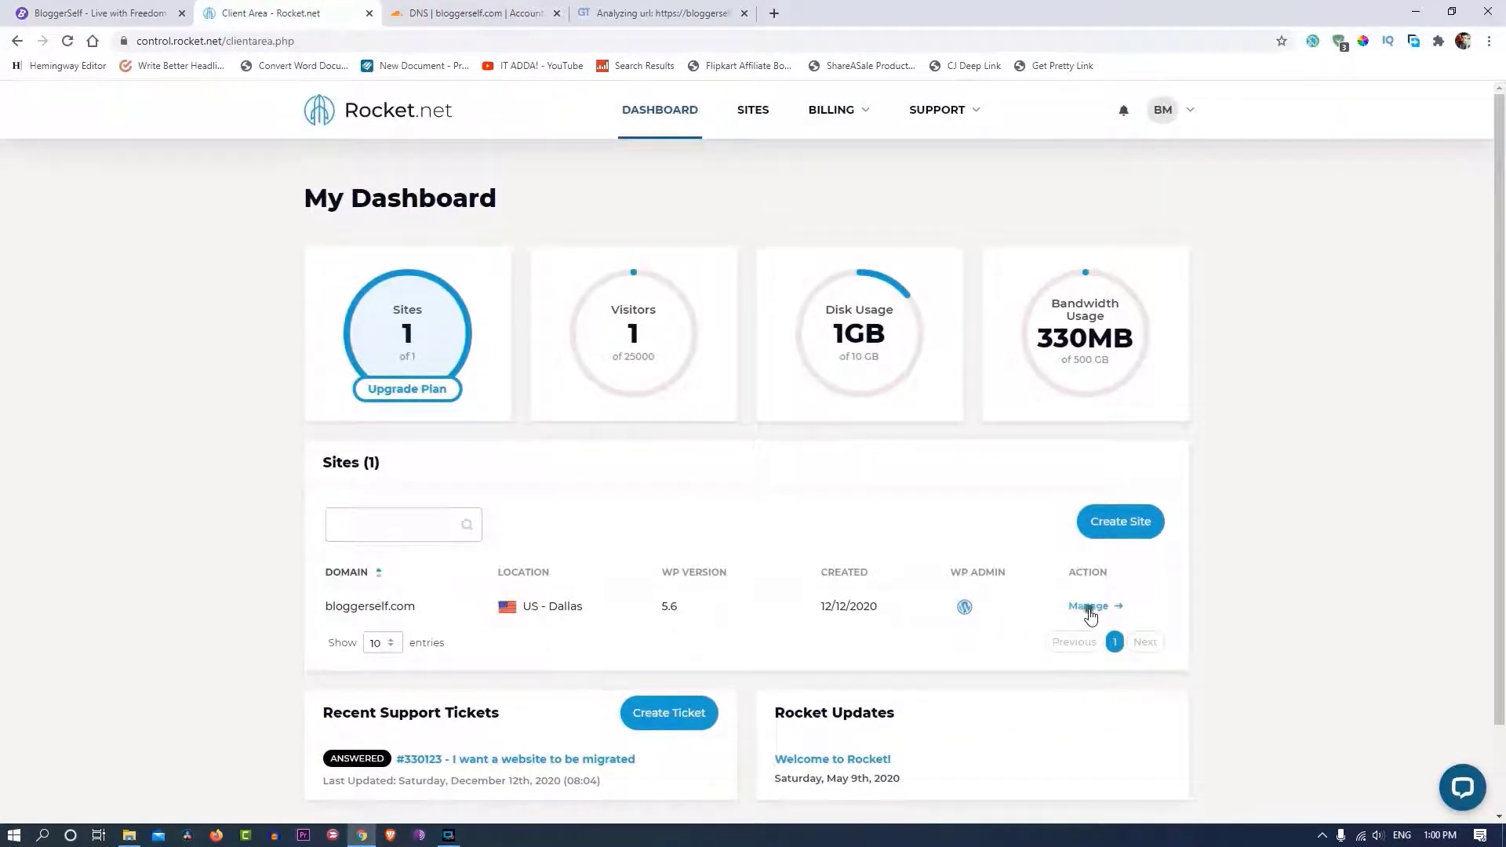
click(1088, 607)
scroll(463, 444, down, 6)
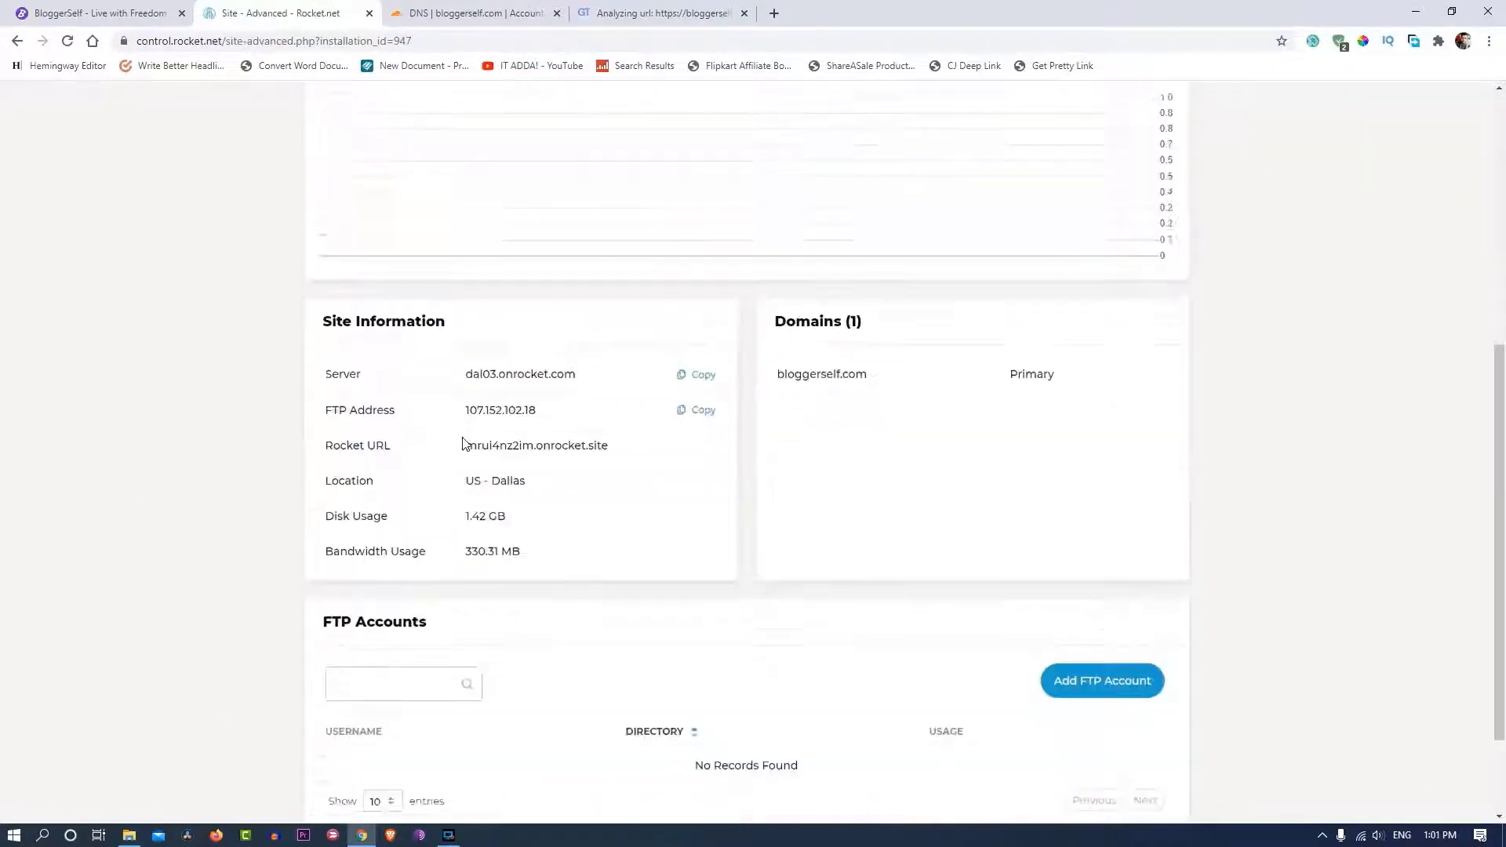
scroll(463, 446, down, 2)
scroll(649, 557, up, 8)
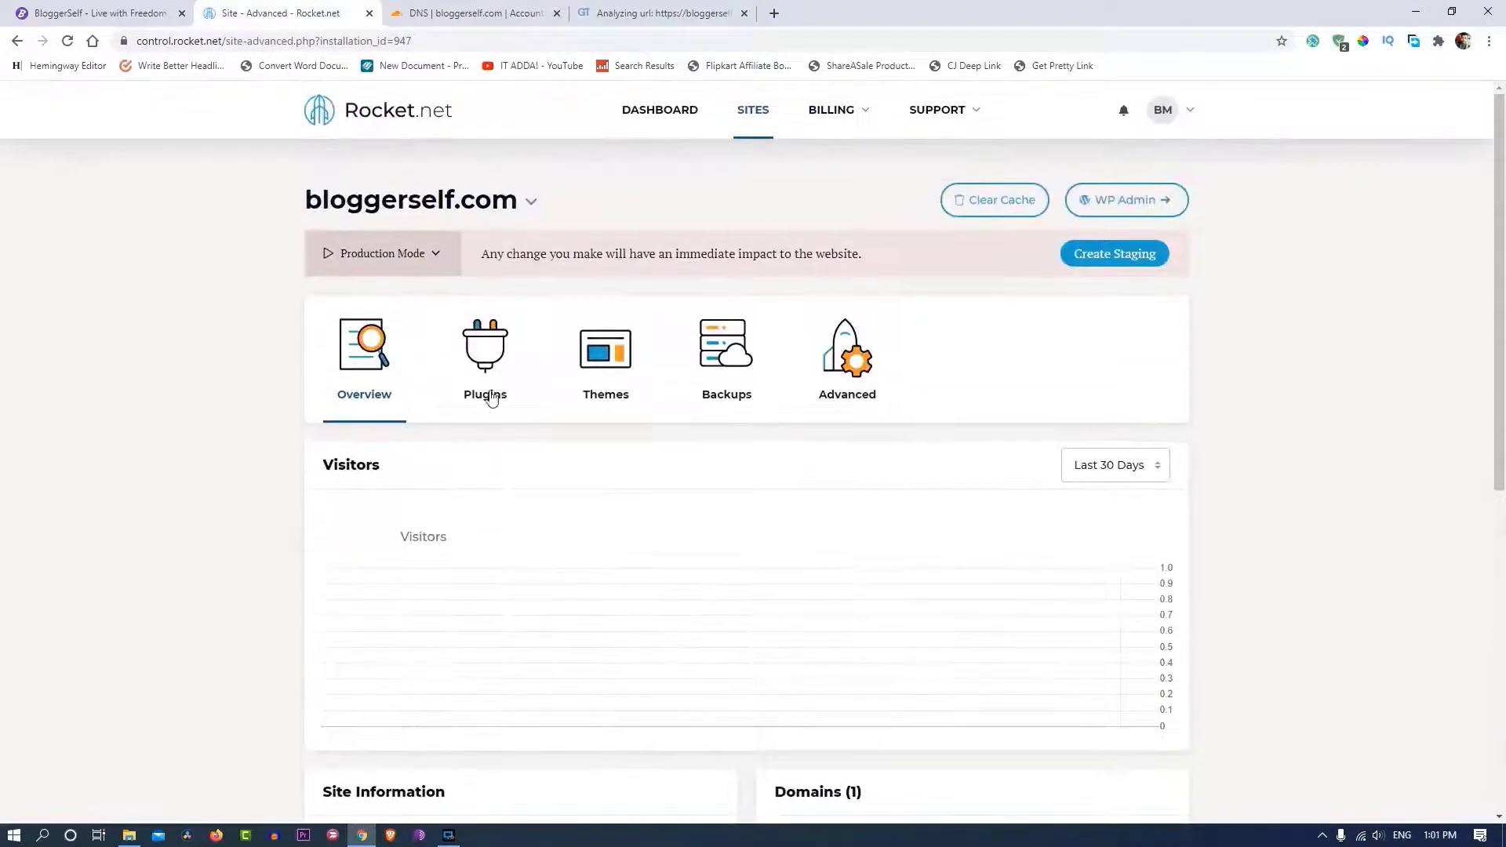
click(481, 388)
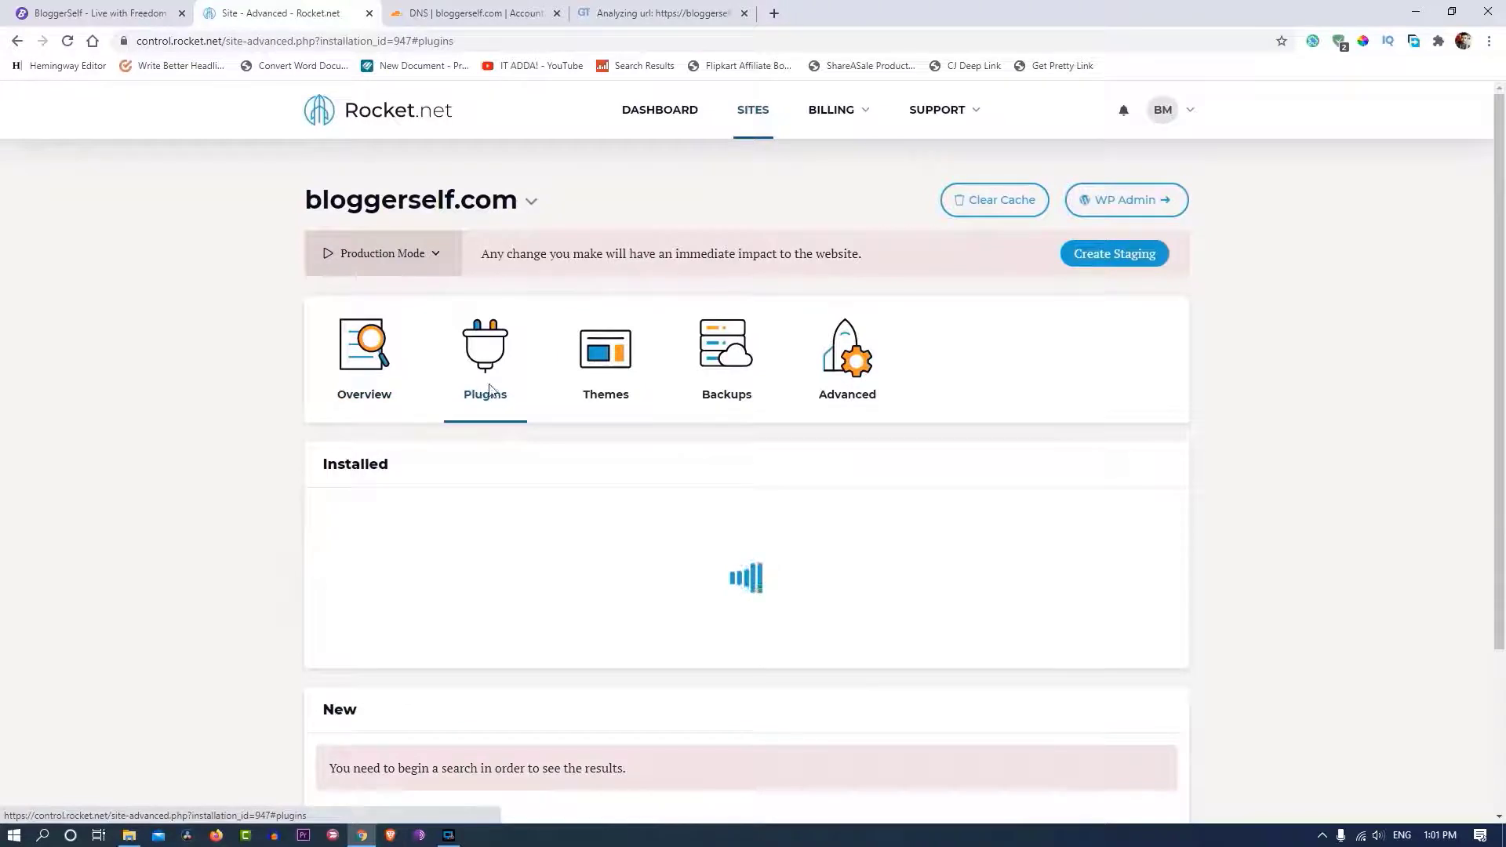
scroll(616, 463, down, 4)
scroll(624, 498, up, 4)
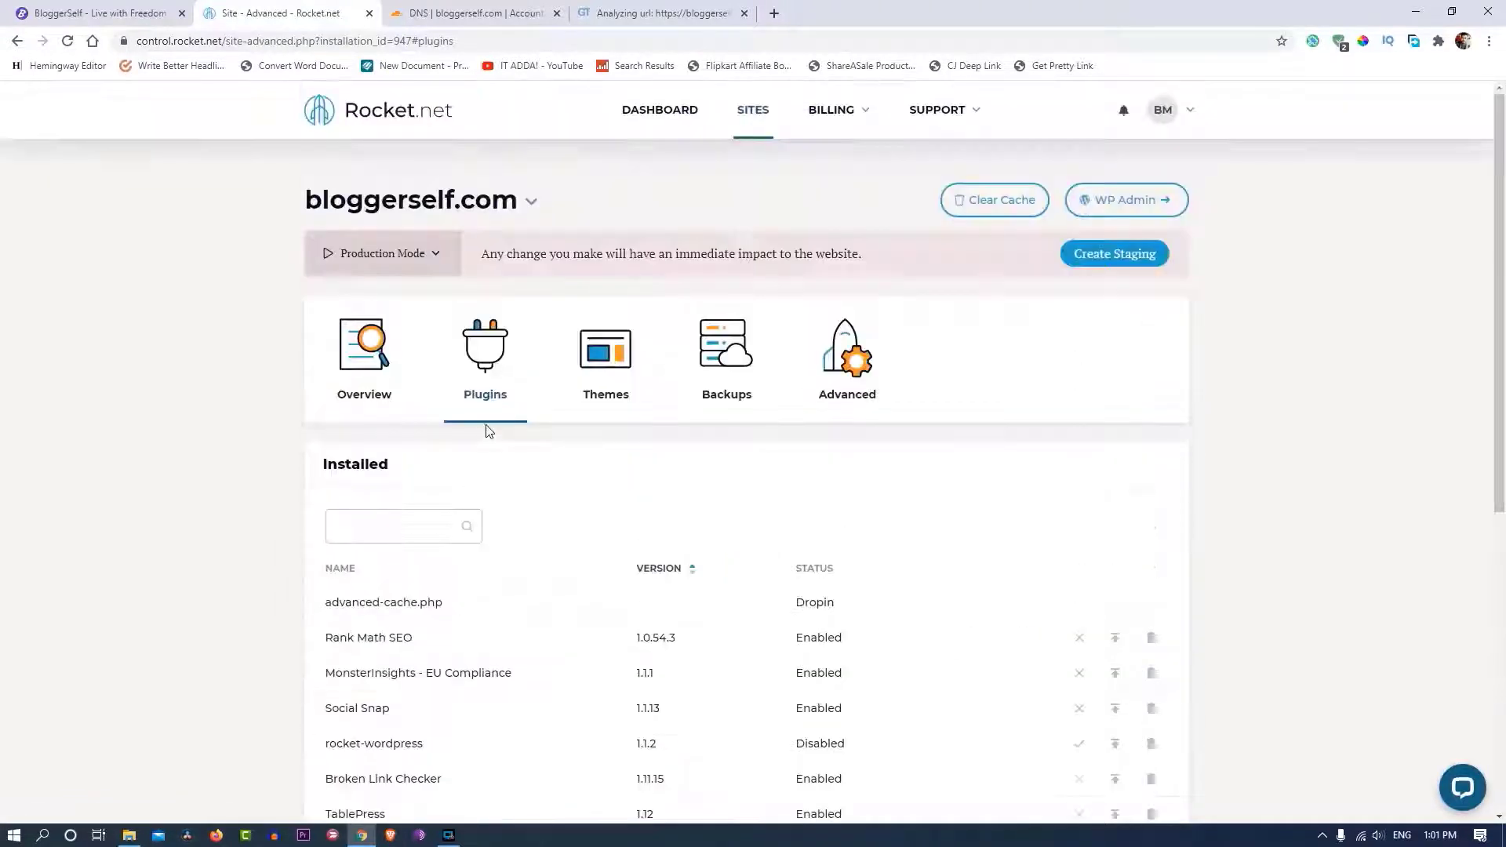
- Browse the site's Themes, Backups and Advanced tabs, then go back to My Dashboard
click(607, 380)
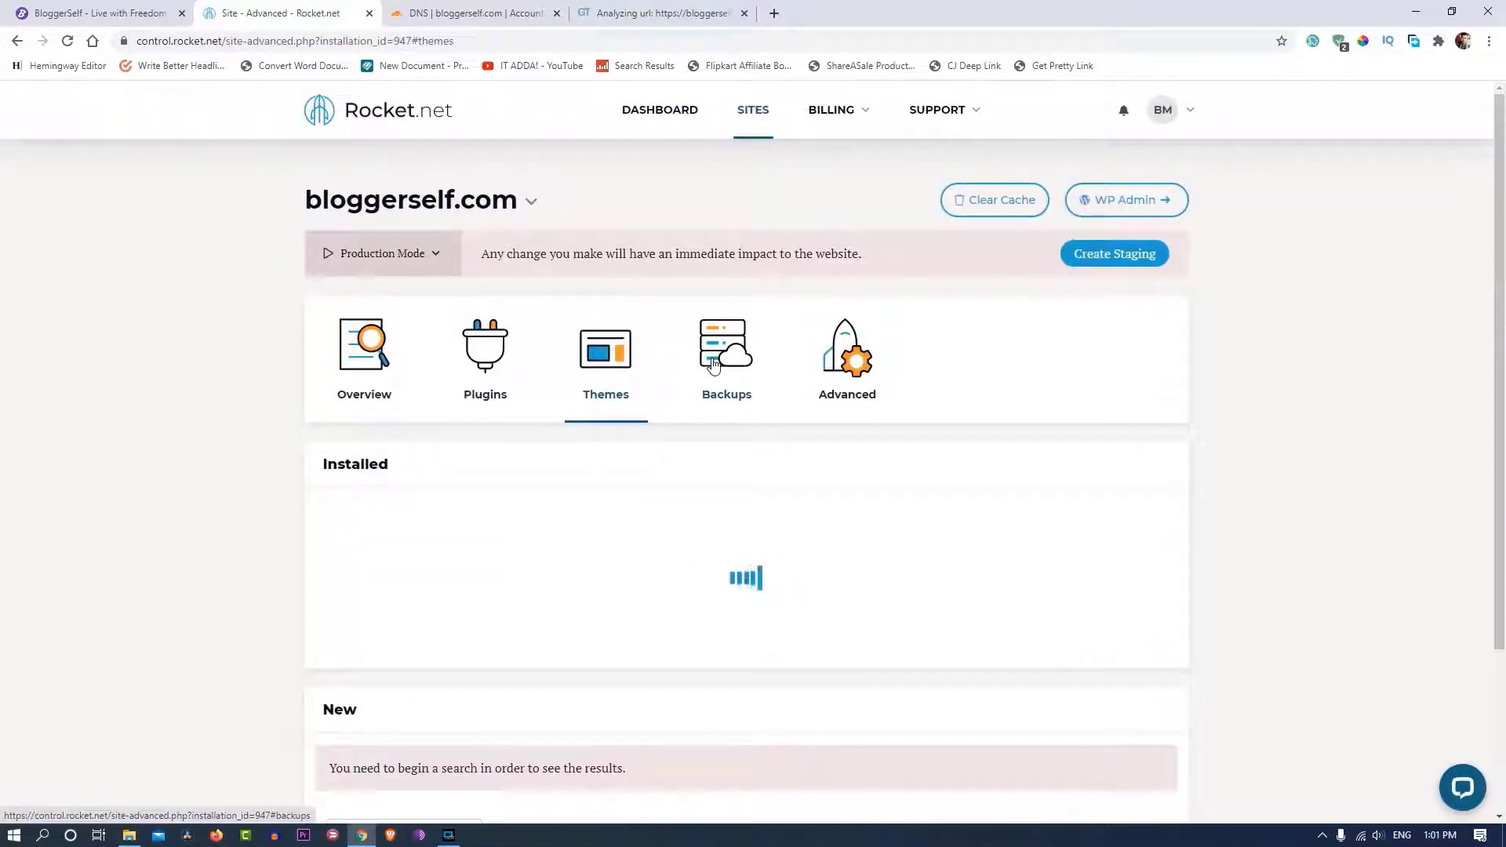
click(712, 363)
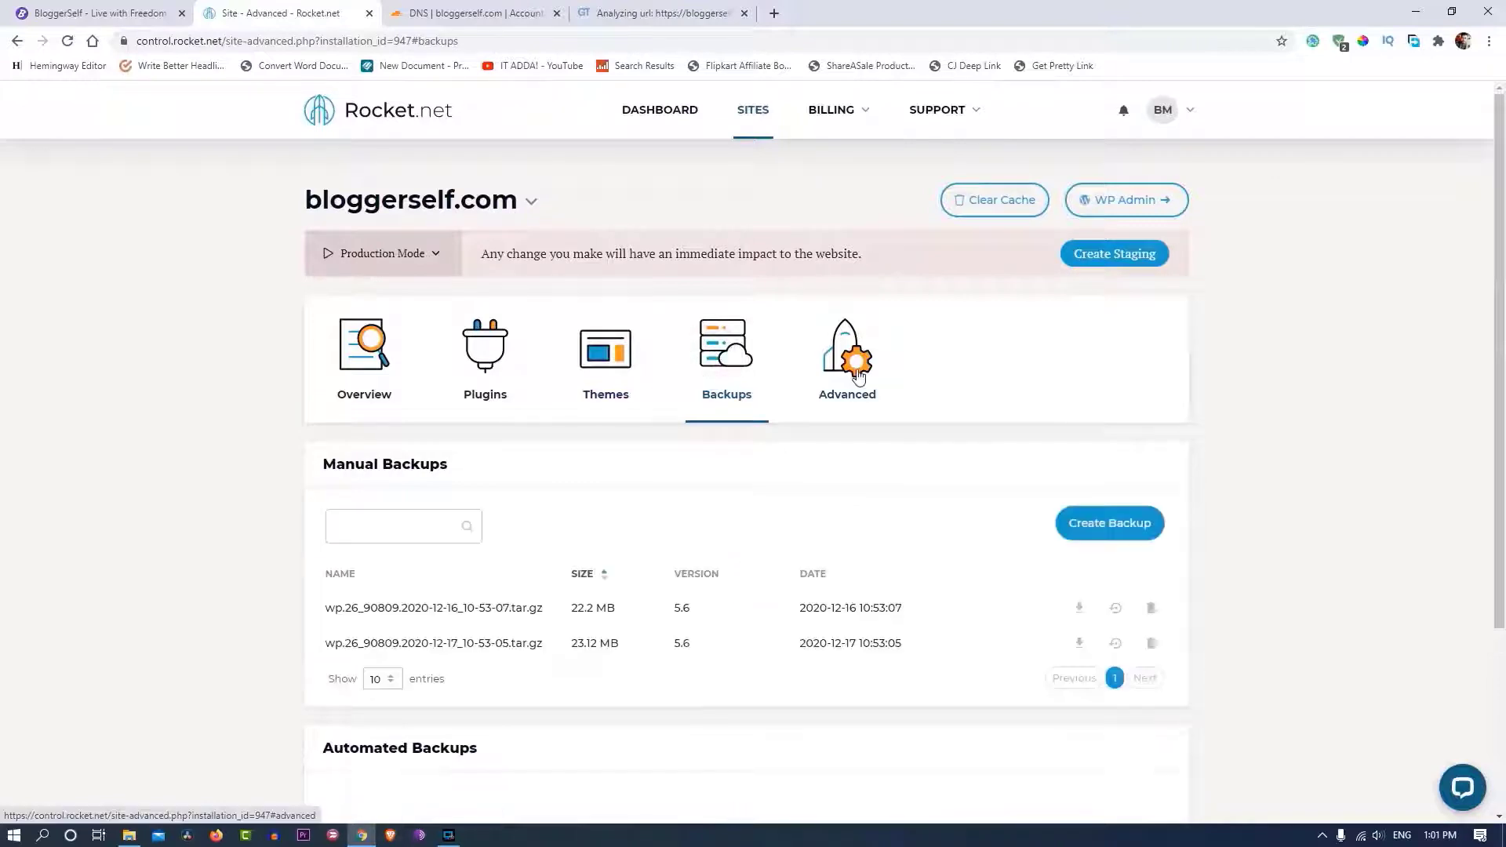
click(859, 378)
scroll(468, 345, down, 5)
scroll(473, 357, up, 2)
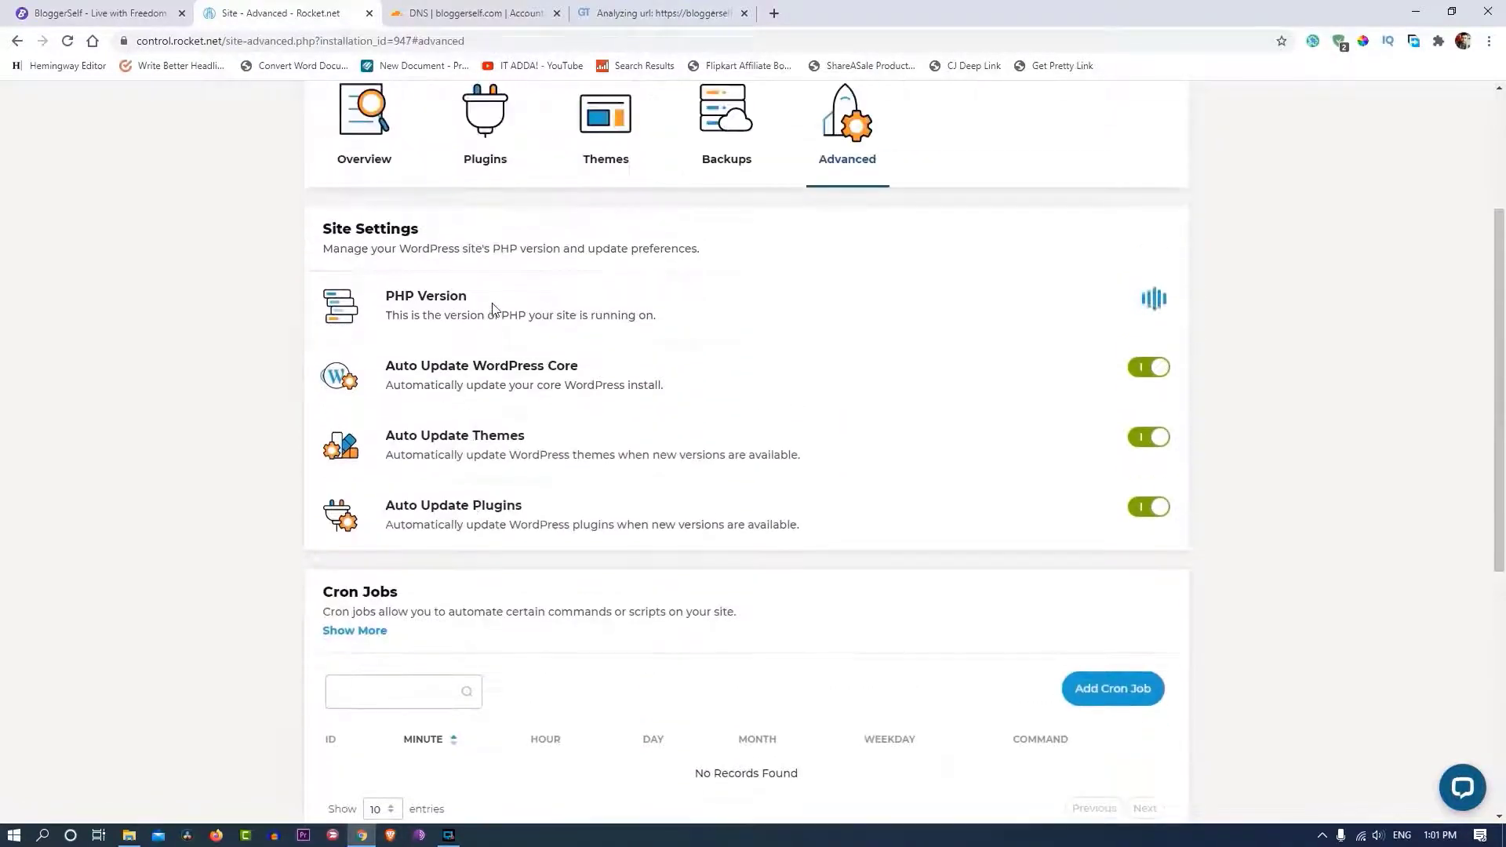
scroll(491, 306, down, 3)
scroll(491, 306, up, 6)
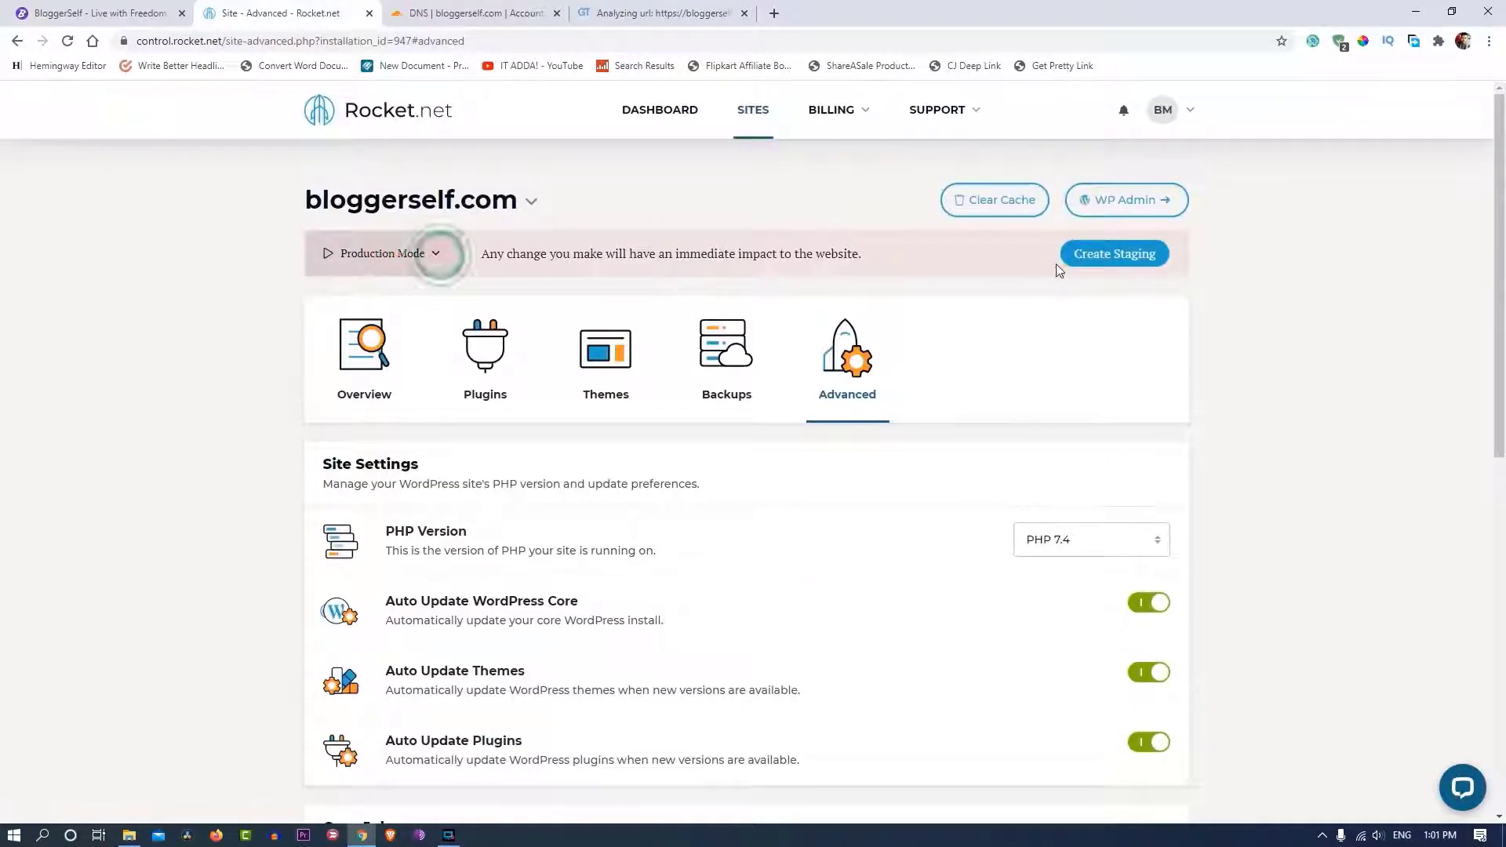
click(694, 110)
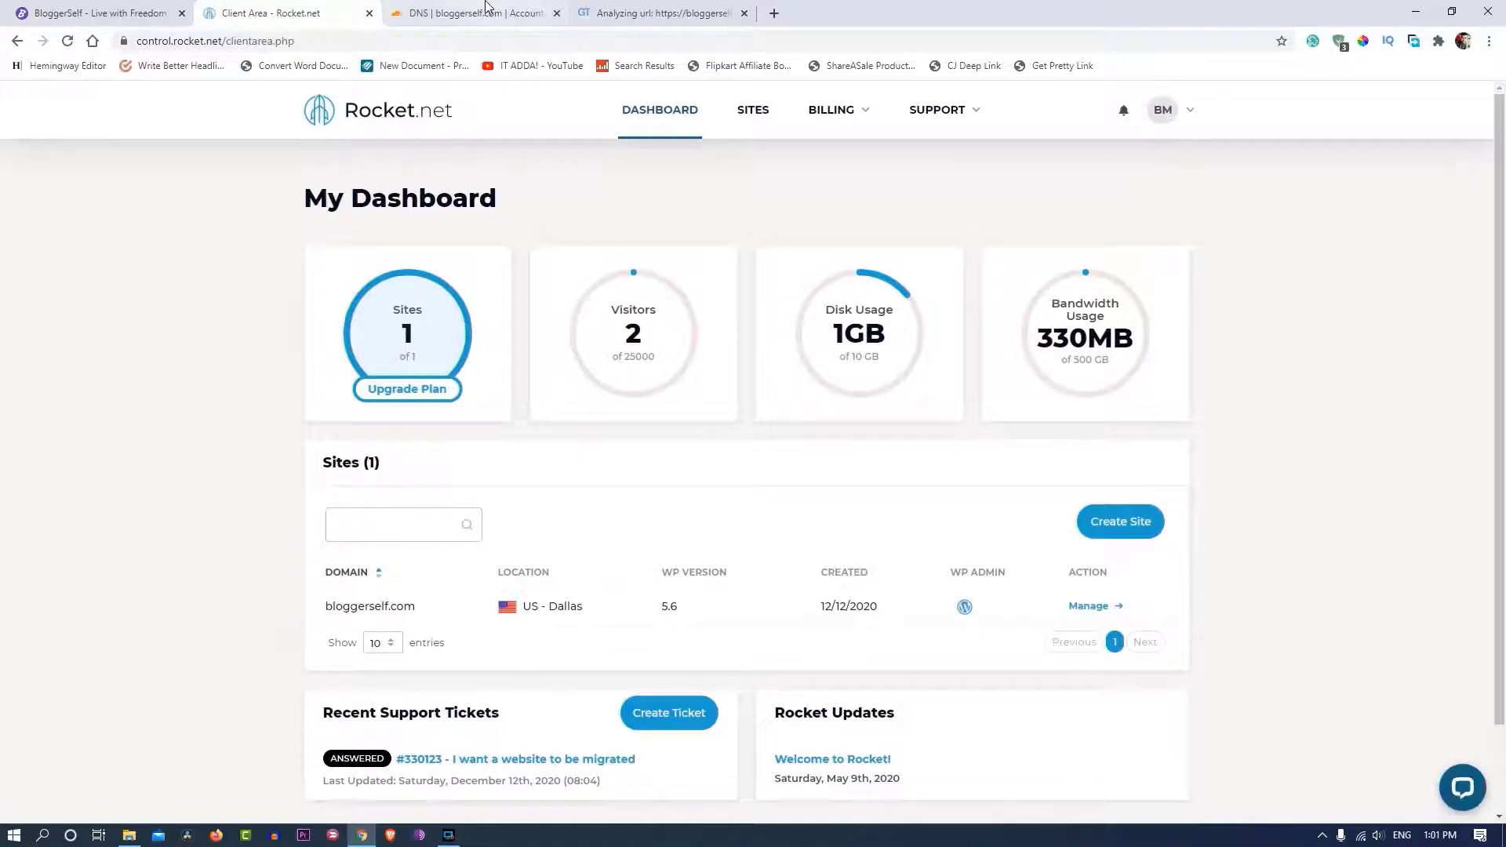
- Review the GTmetrix report (grade F, 10% performance) for bloggerself.com and re-run the test
click(659, 14)
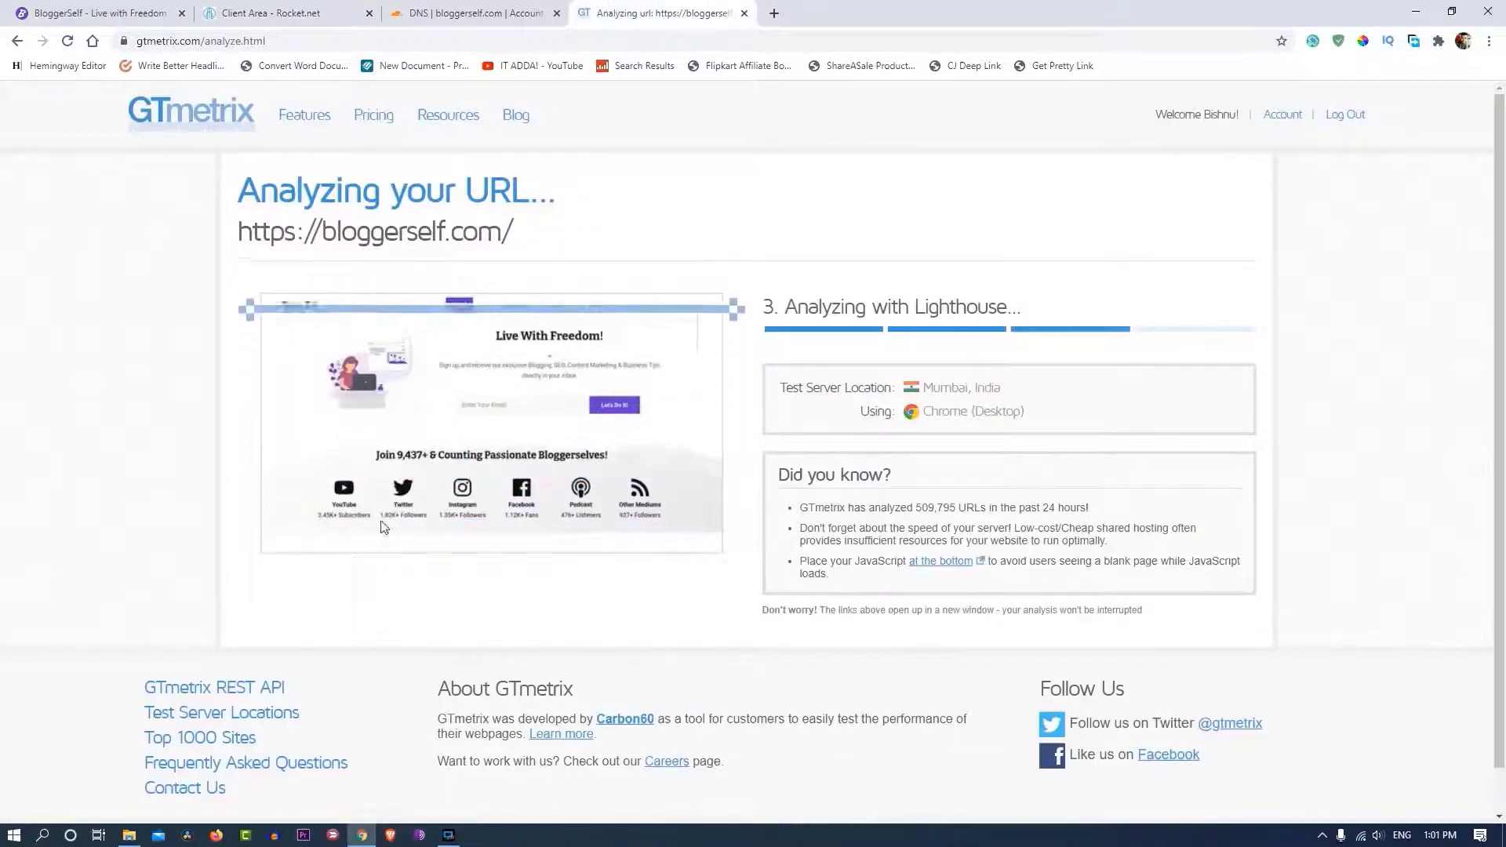
scroll(116, 487, down, 2)
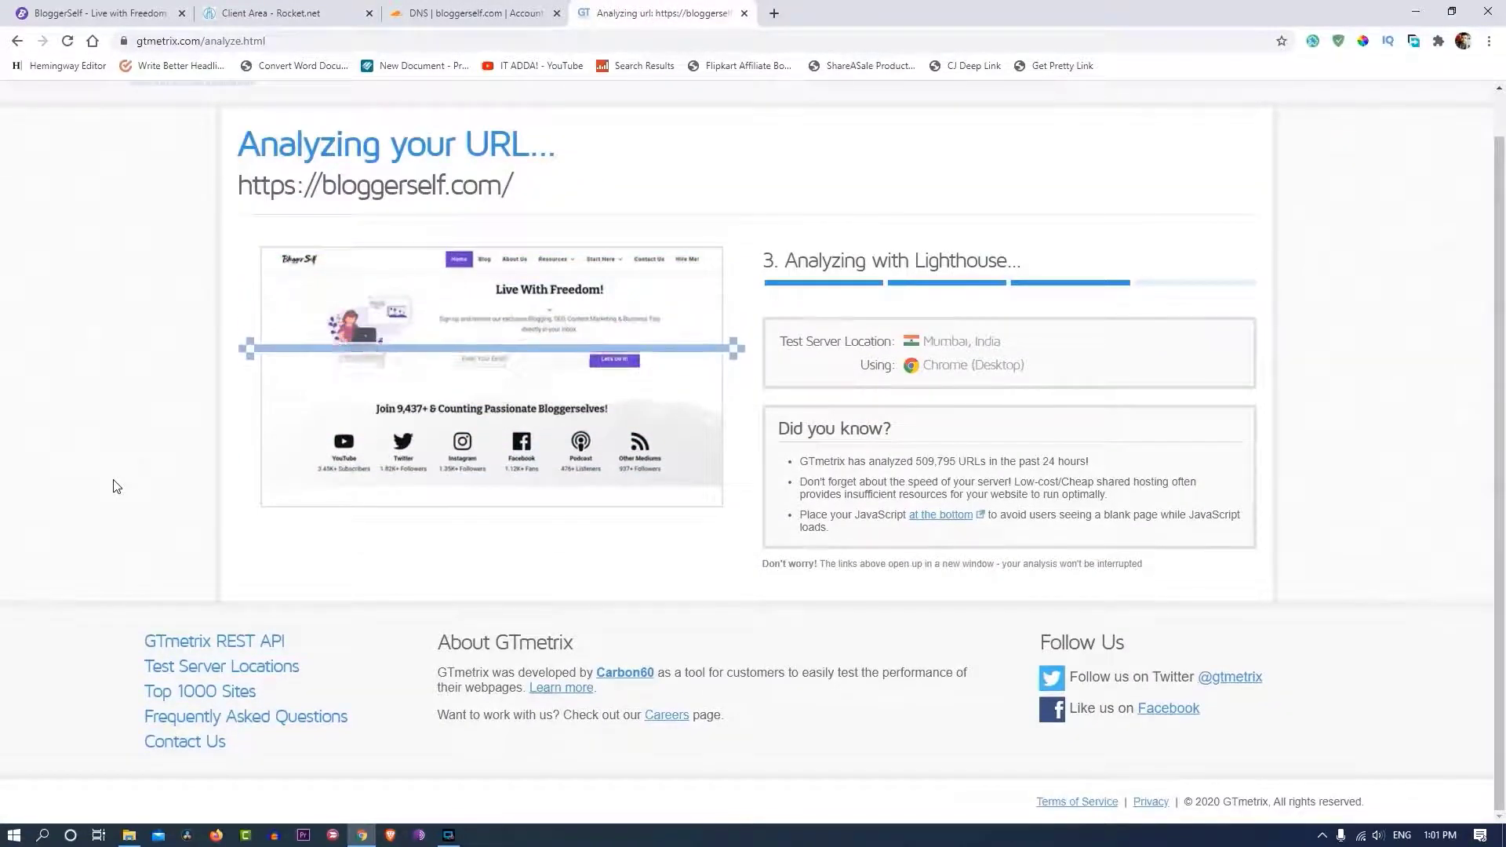
scroll(50, 390, down, 10)
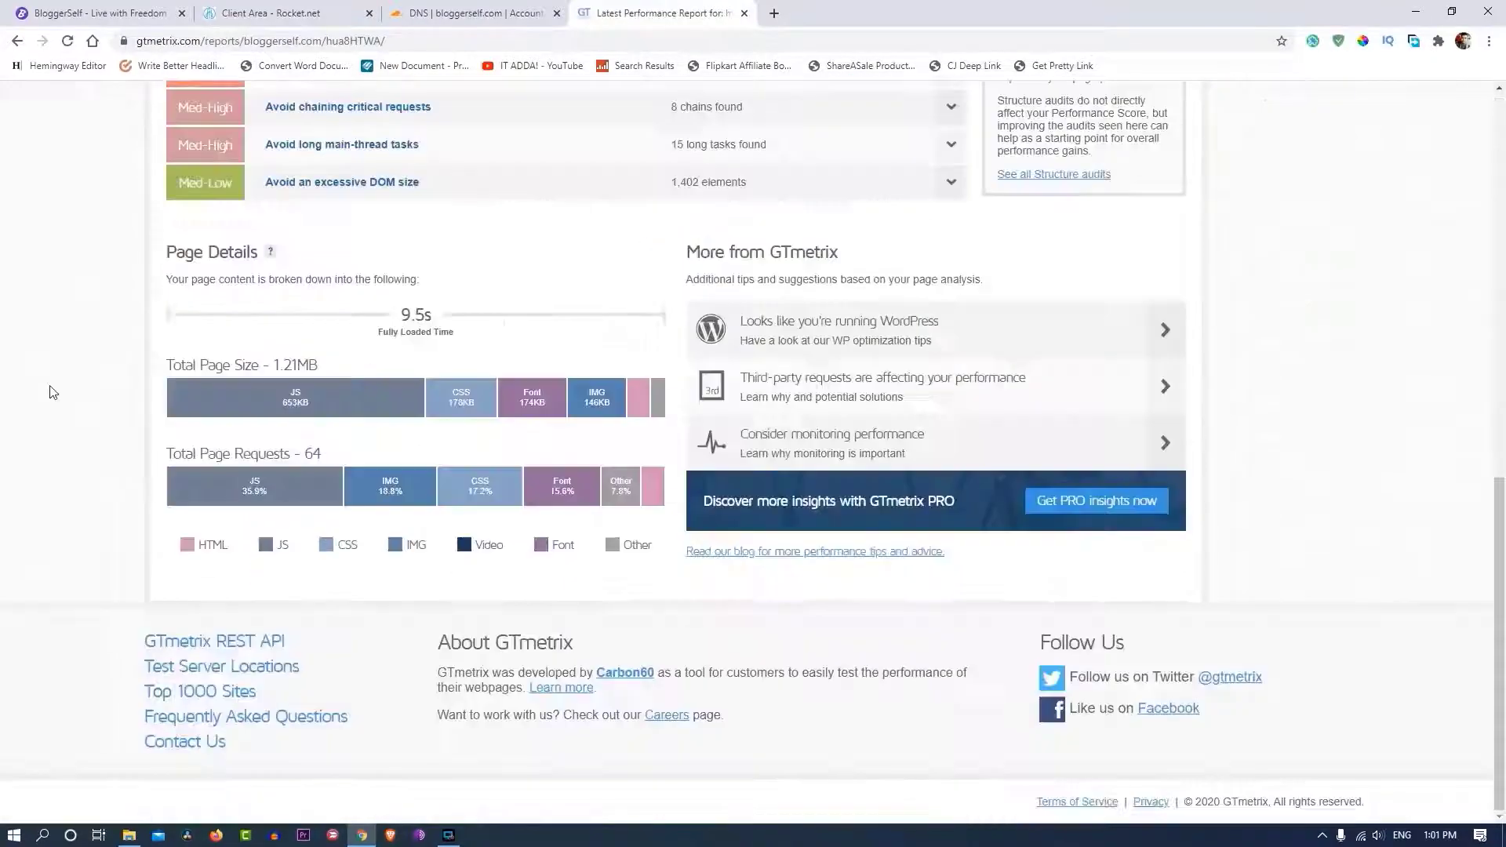
scroll(49, 392, up, 4)
scroll(50, 390, up, 5)
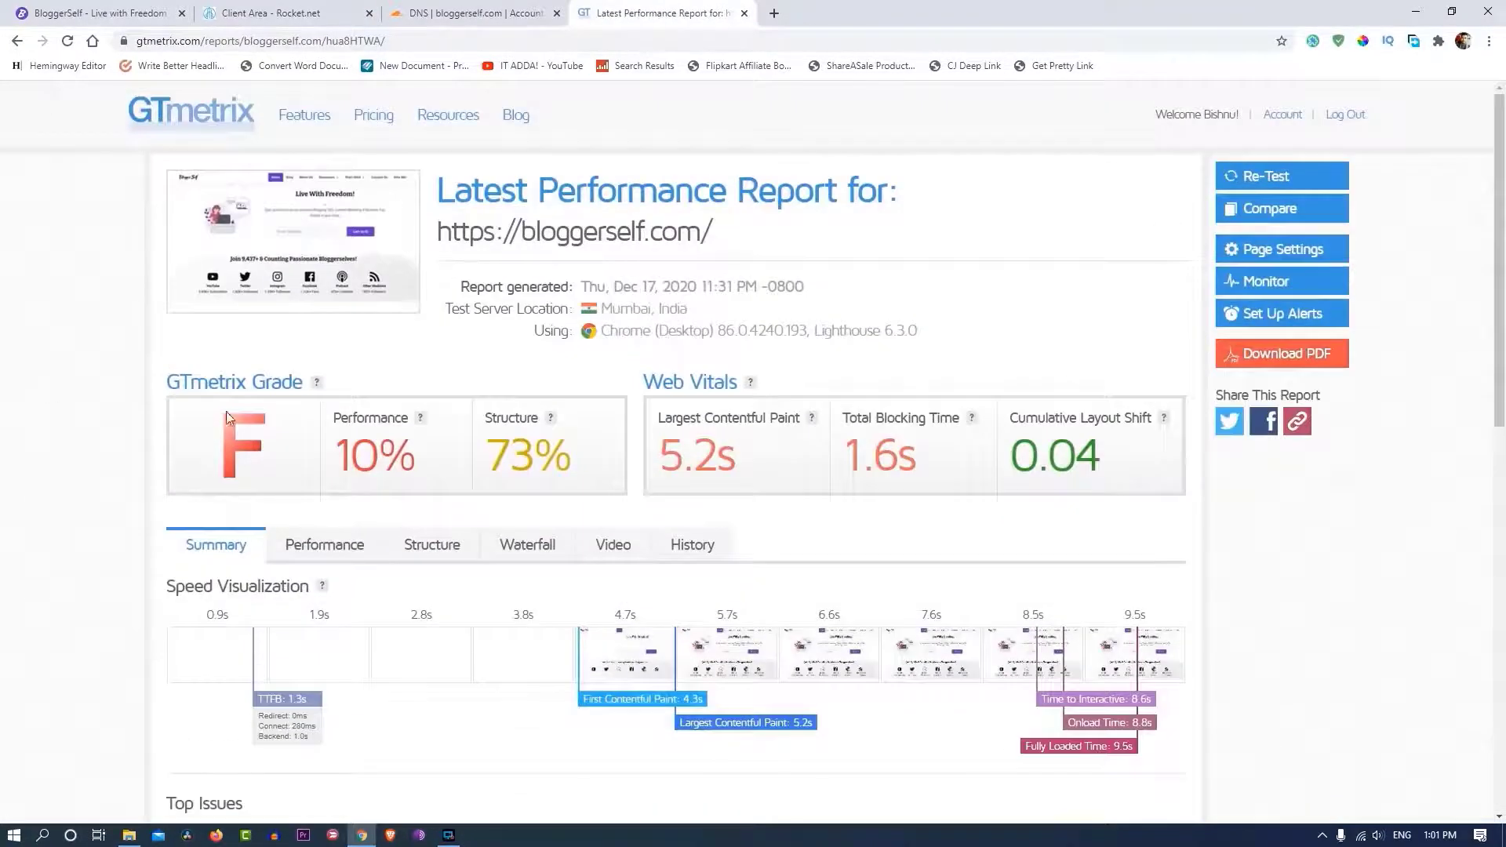
click(1321, 176)
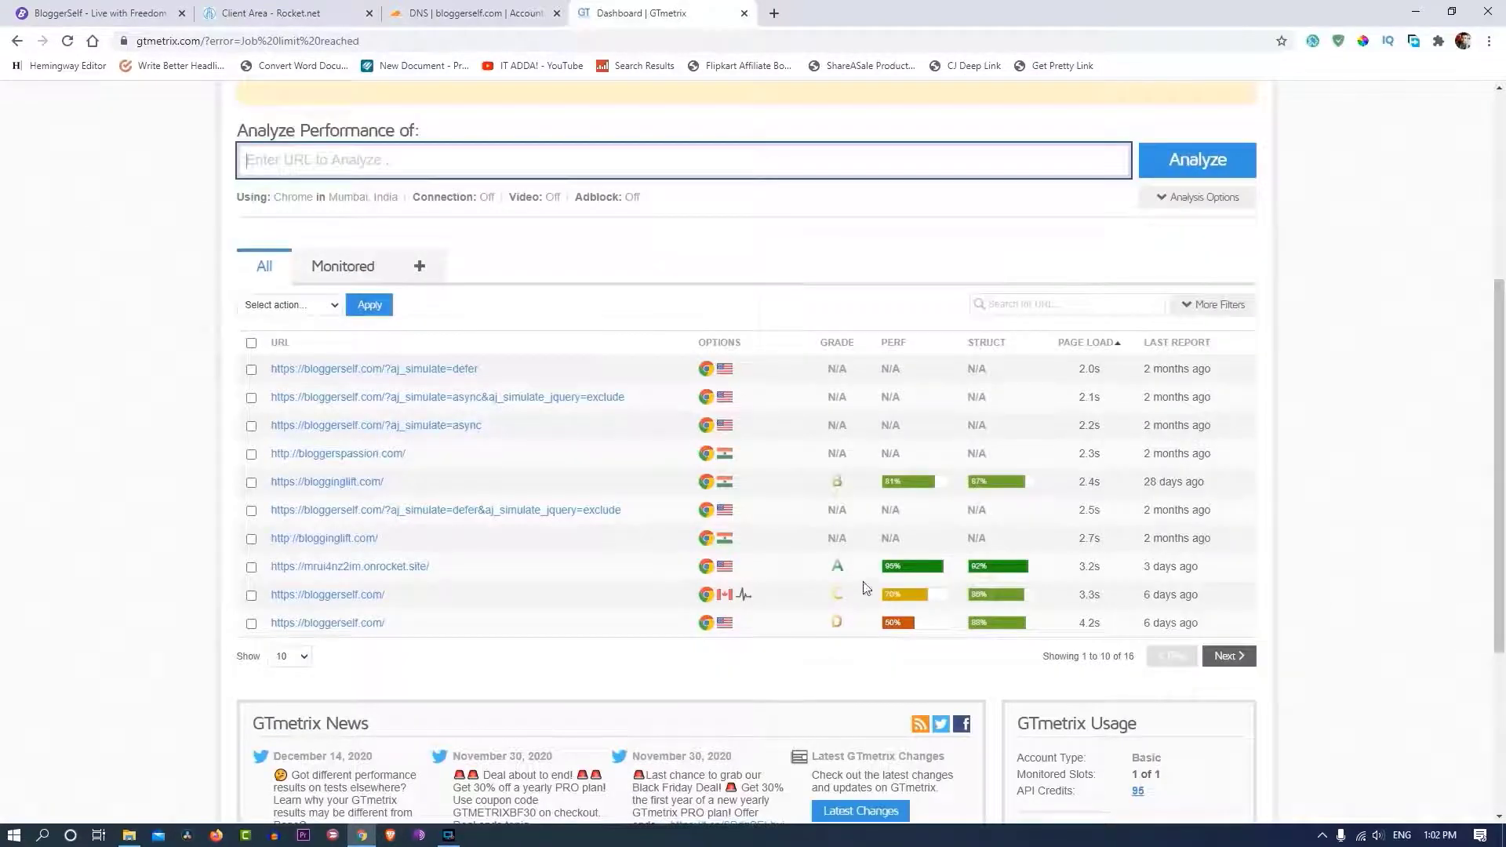
scroll(684, 270, up, 5)
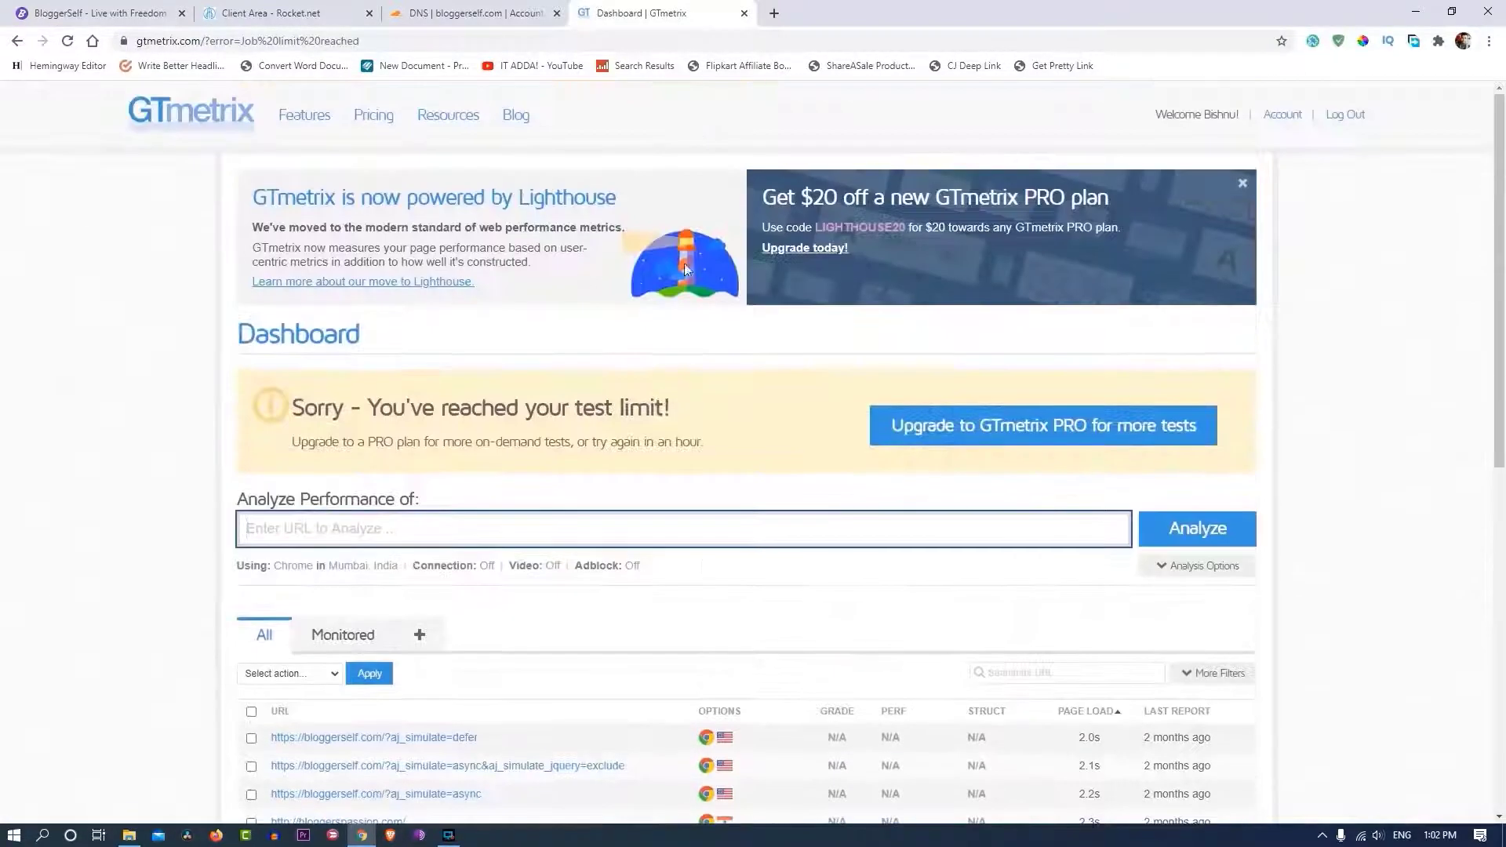
- Close the GTmetrix tab and return to the Rocket.net dashboard
click(745, 13)
click(306, 13)
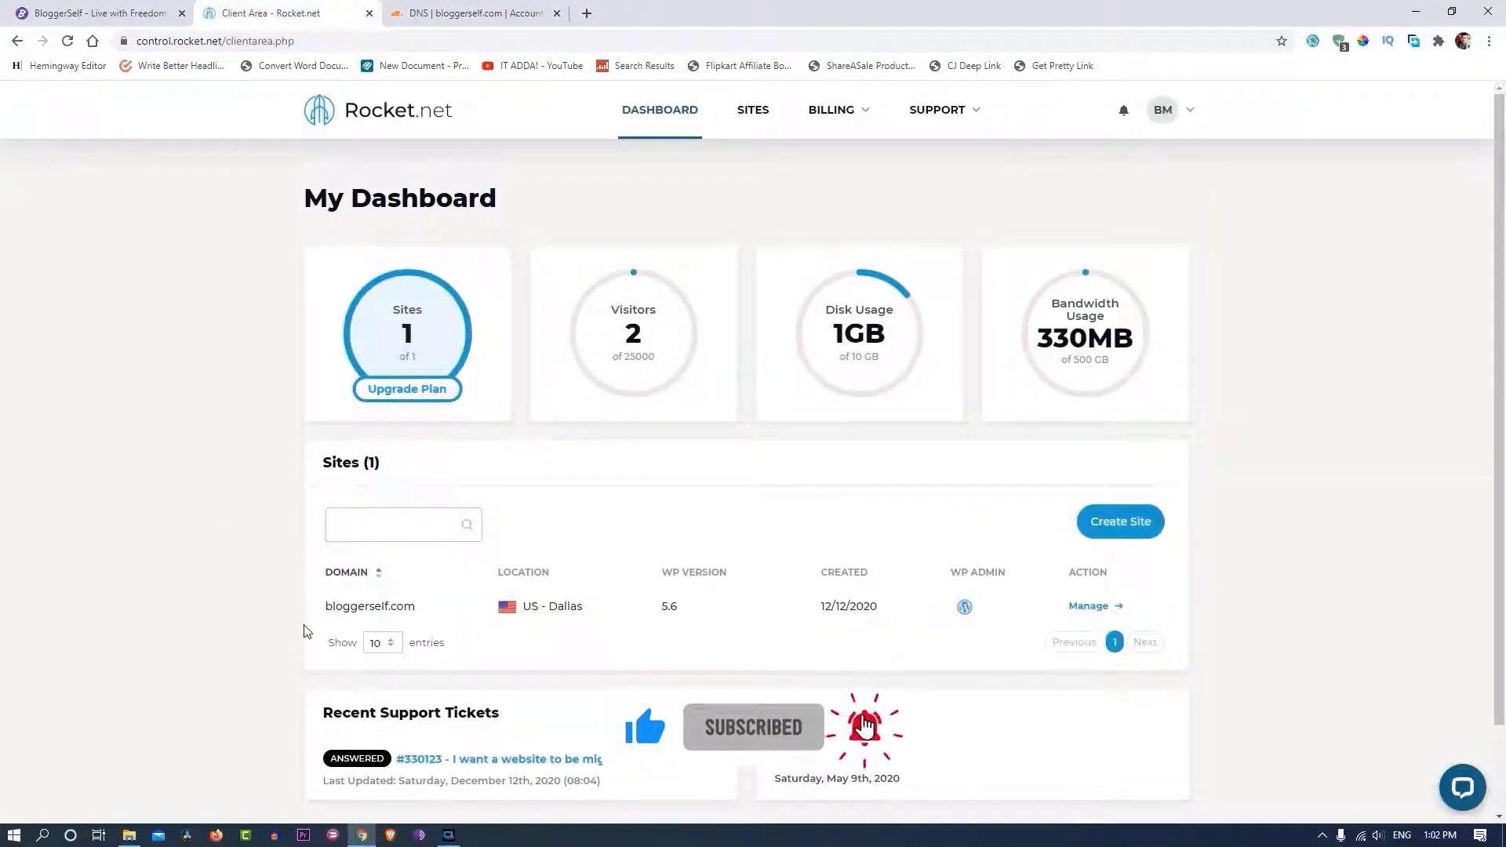
scroll(869, 496, down, 1)
scroll(869, 497, up, 1)
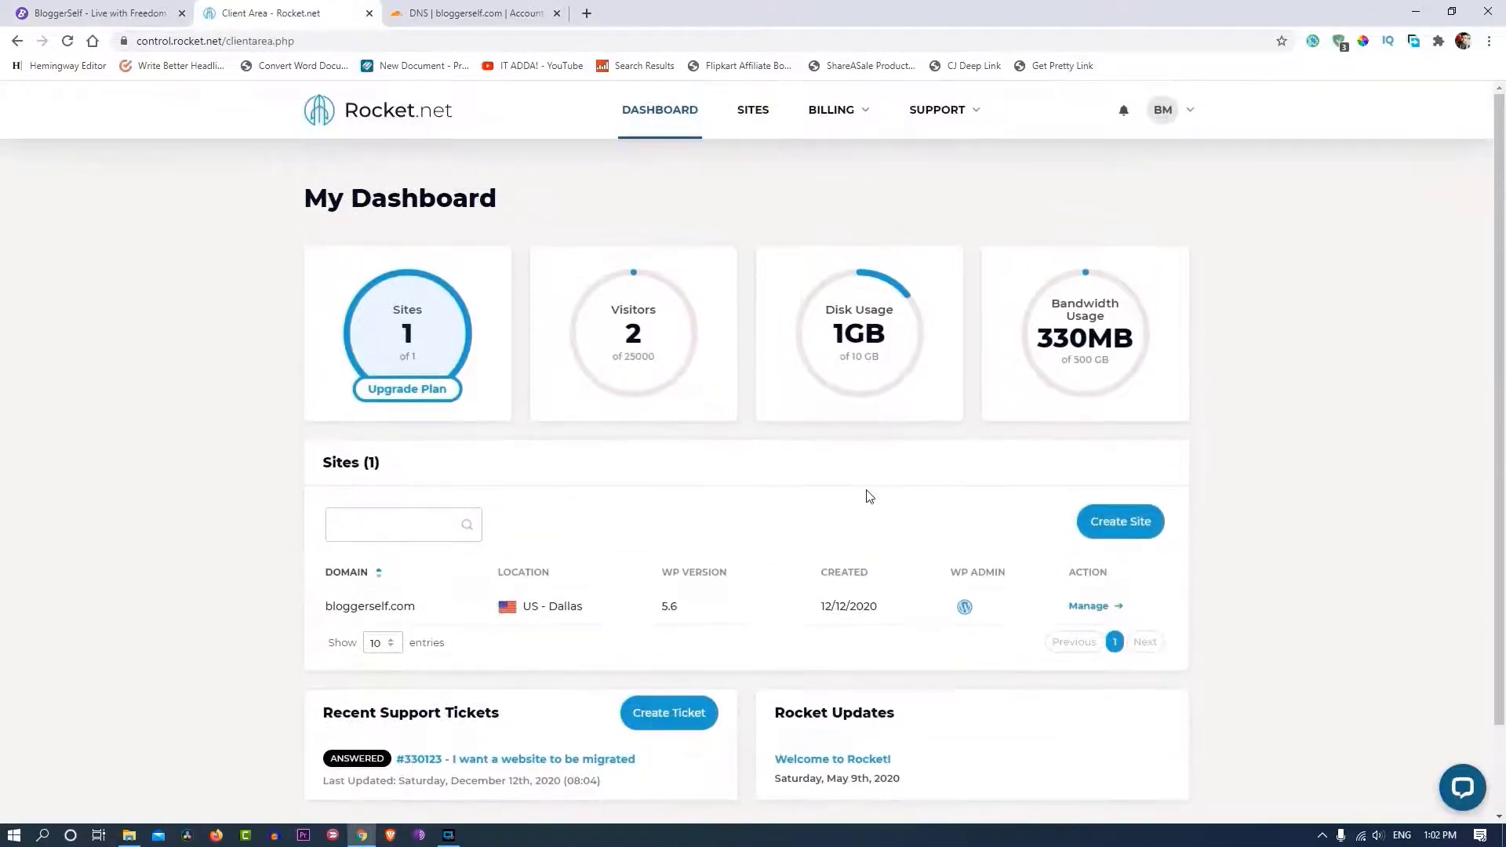